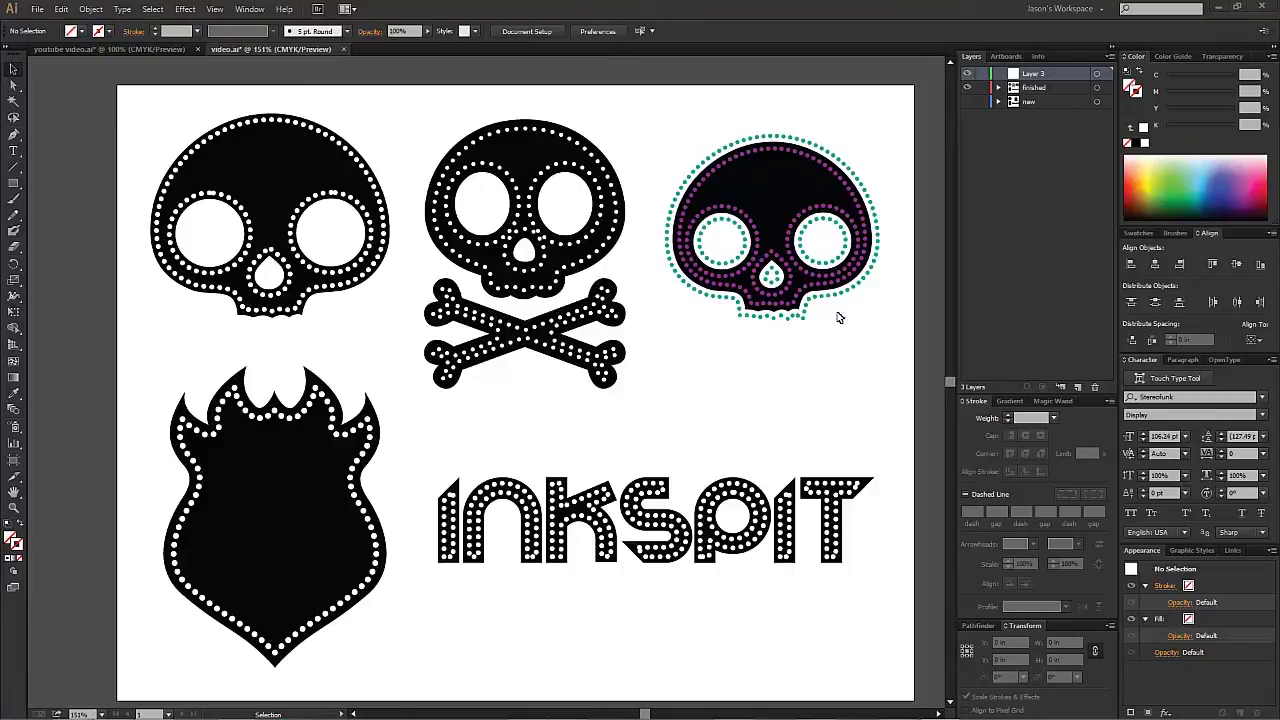
# - Hide the finished artwork layer, then draw a black-filled square and move it up and right
pyautogui.click(967, 88)
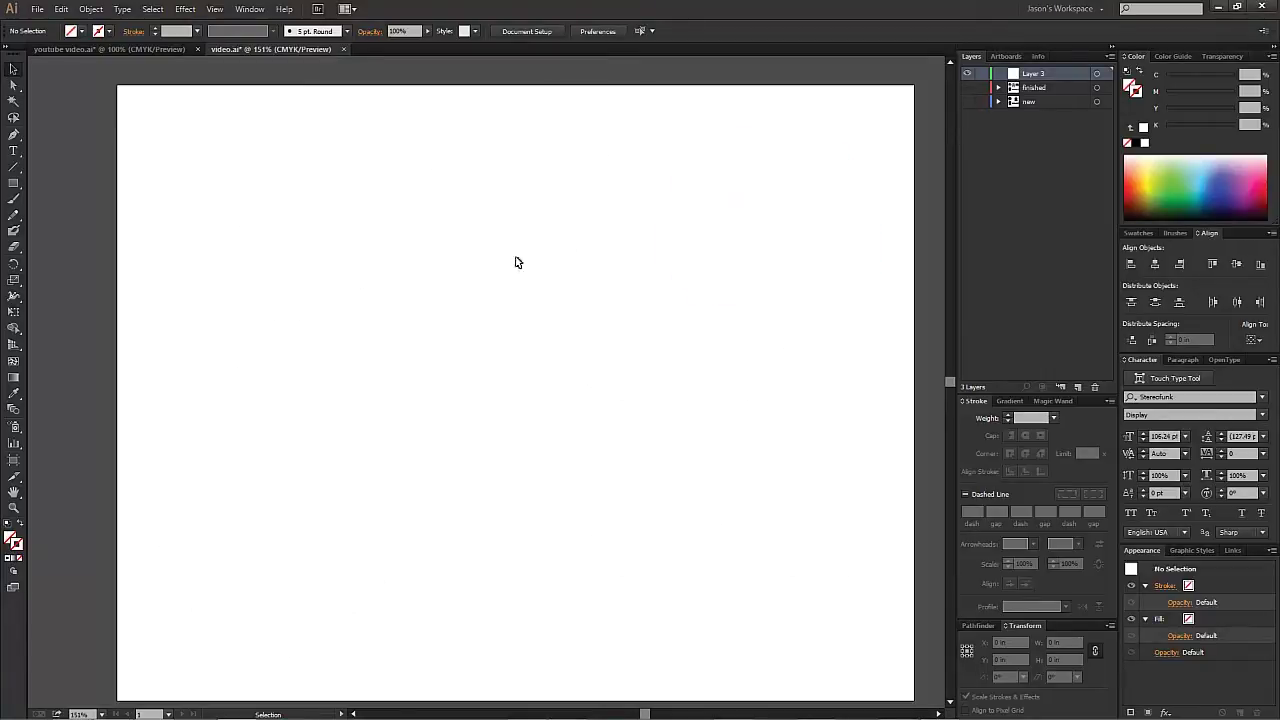
pyautogui.click(14, 183)
pyautogui.moveTo(327, 199); pyautogui.dragTo(582, 414)
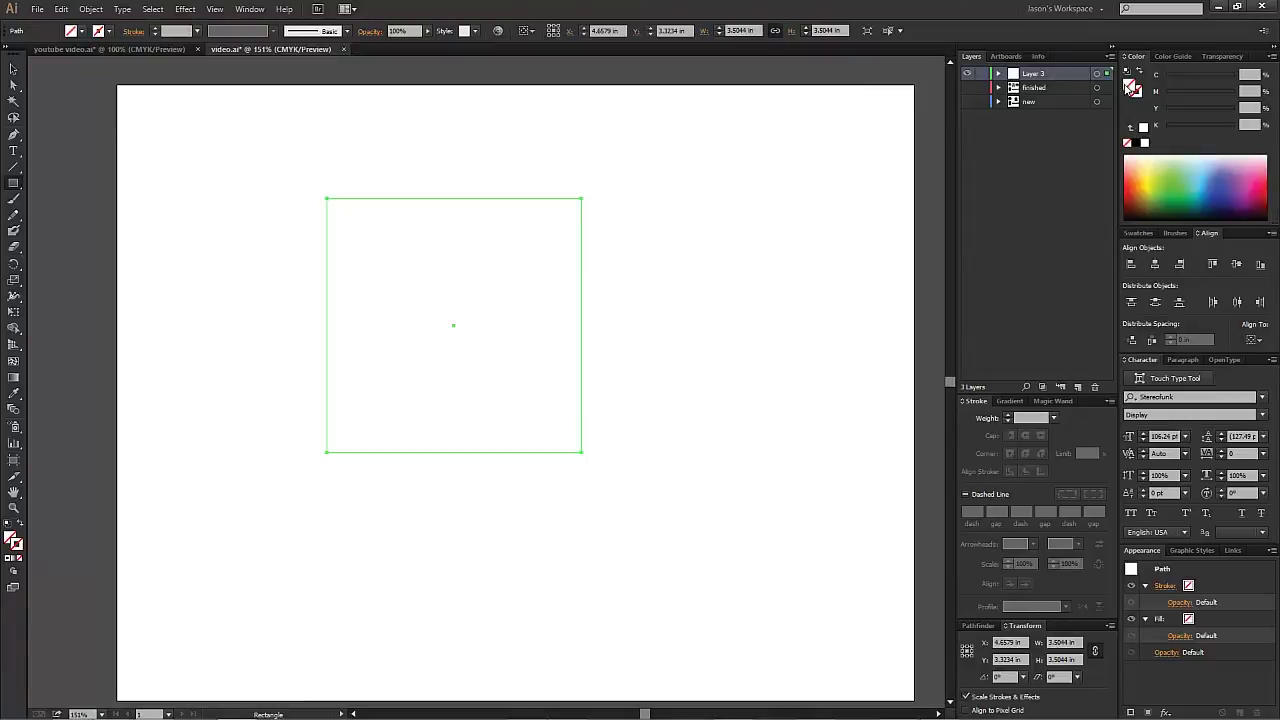
pyautogui.click(1136, 143)
pyautogui.click(15, 68)
pyautogui.moveTo(423, 271); pyautogui.dragTo(510, 235)
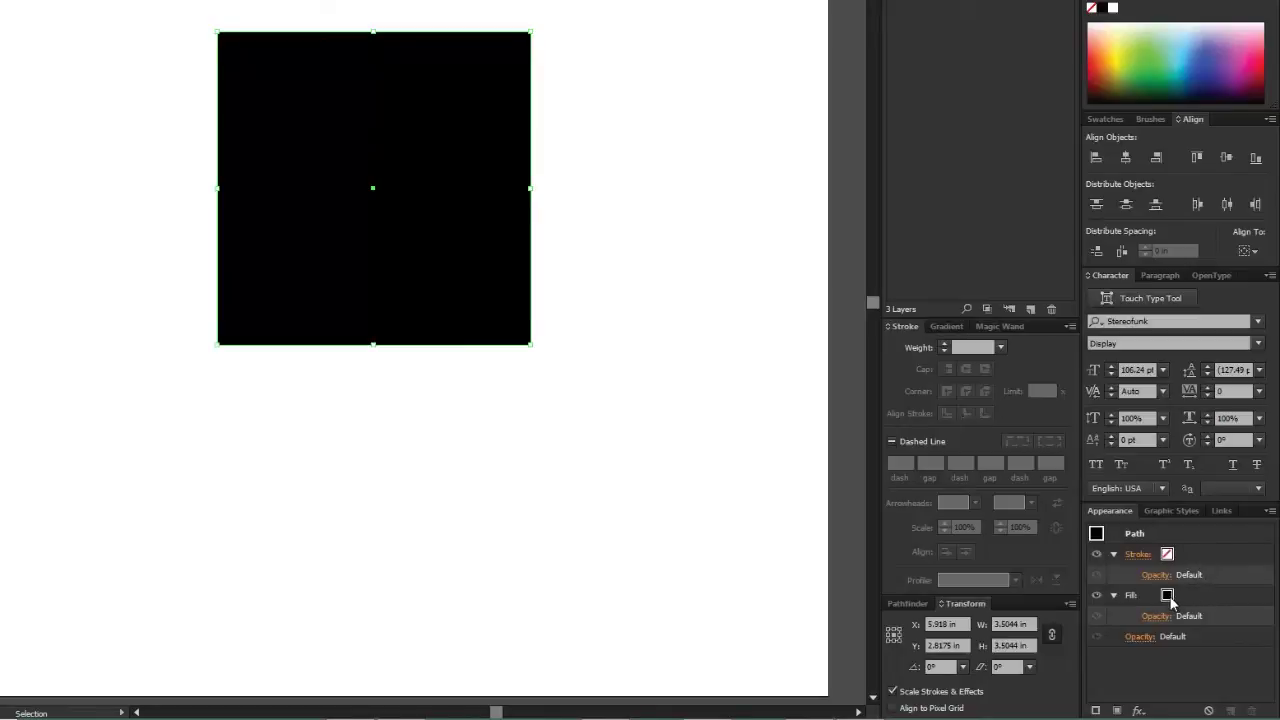
# - Give the black square a white 5 pt stroke
pyautogui.click(1110, 558)
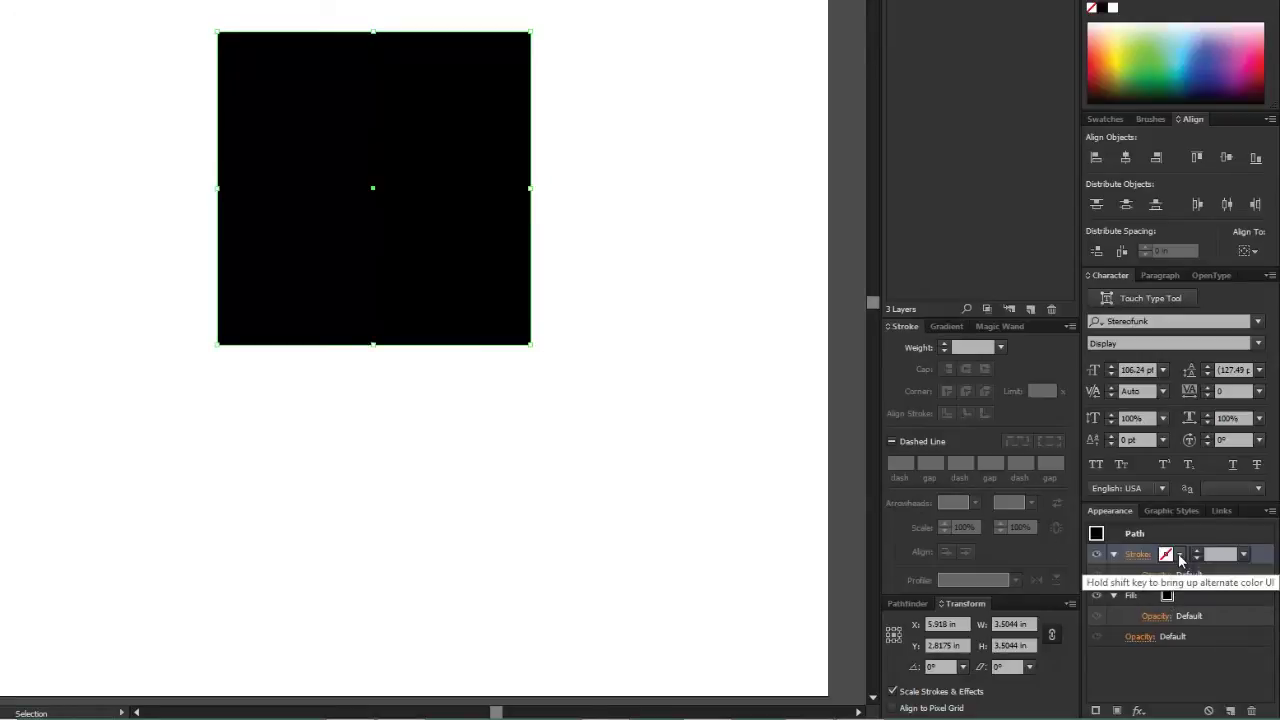
pyautogui.click(1180, 560)
pyautogui.press('Right')
pyautogui.press('Right')
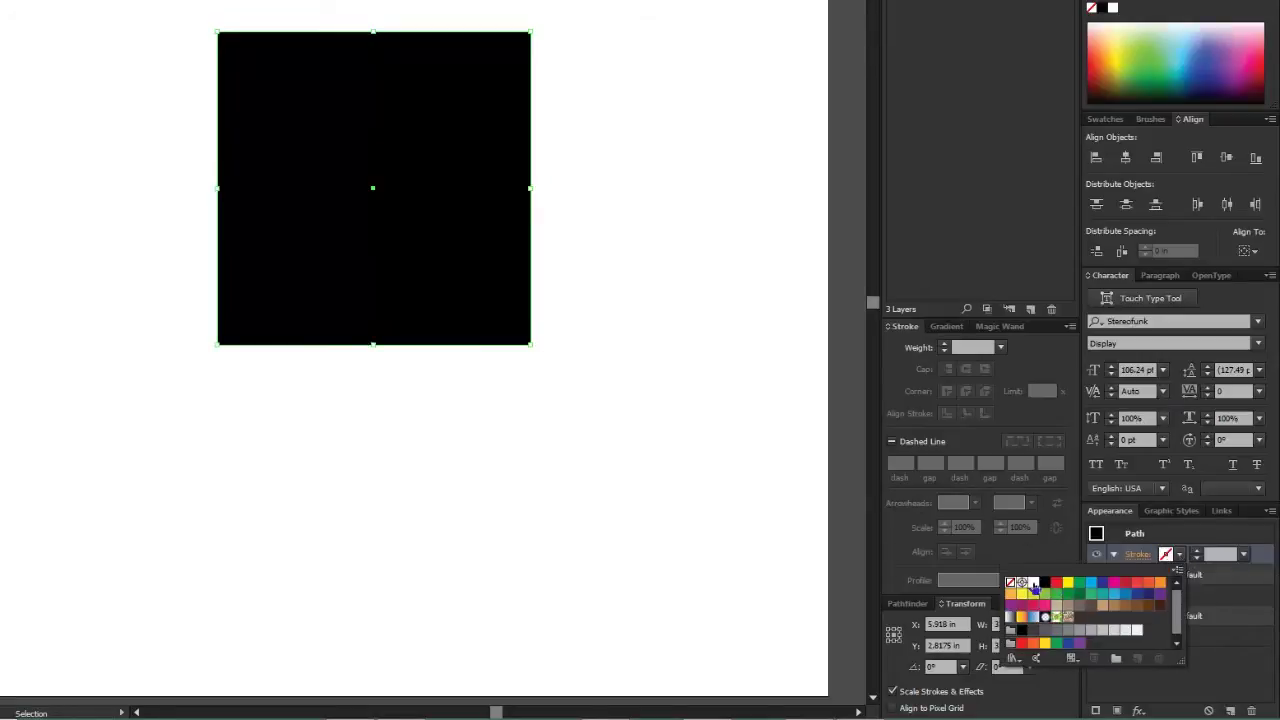
pyautogui.click(1197, 551)
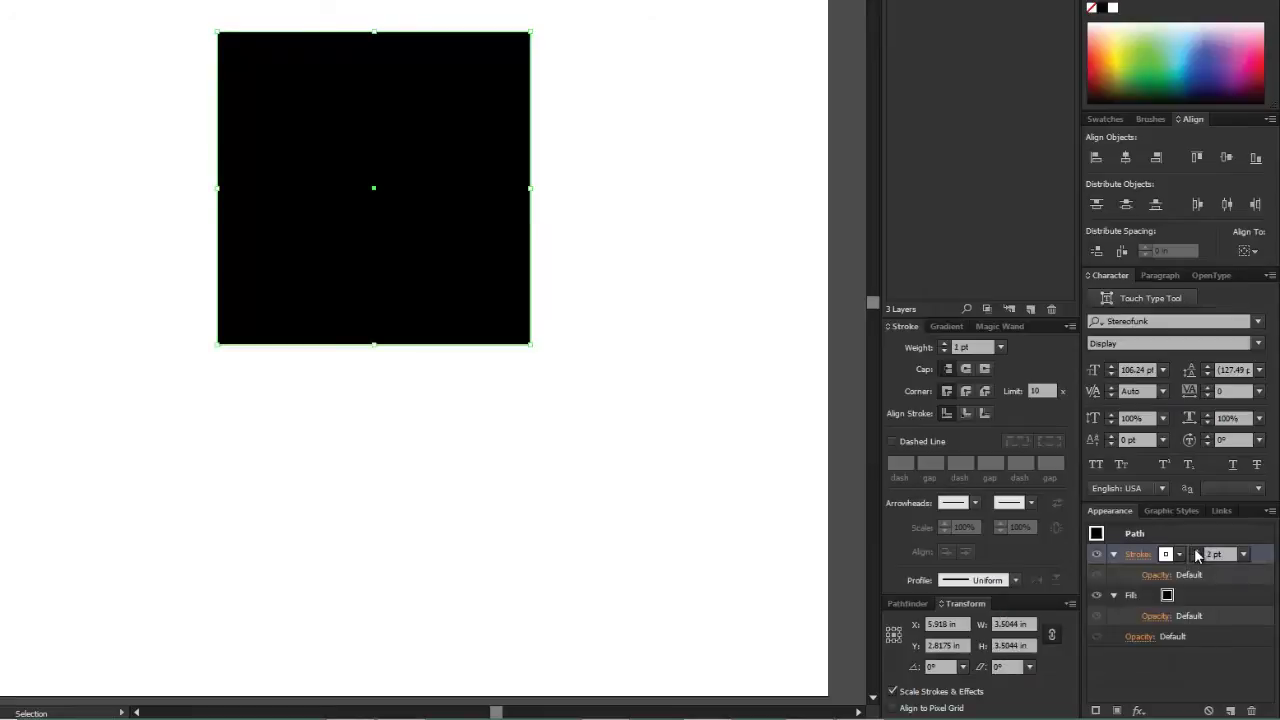
pyautogui.click(1197, 551)
pyautogui.click(1197, 552)
pyautogui.click(1197, 552)
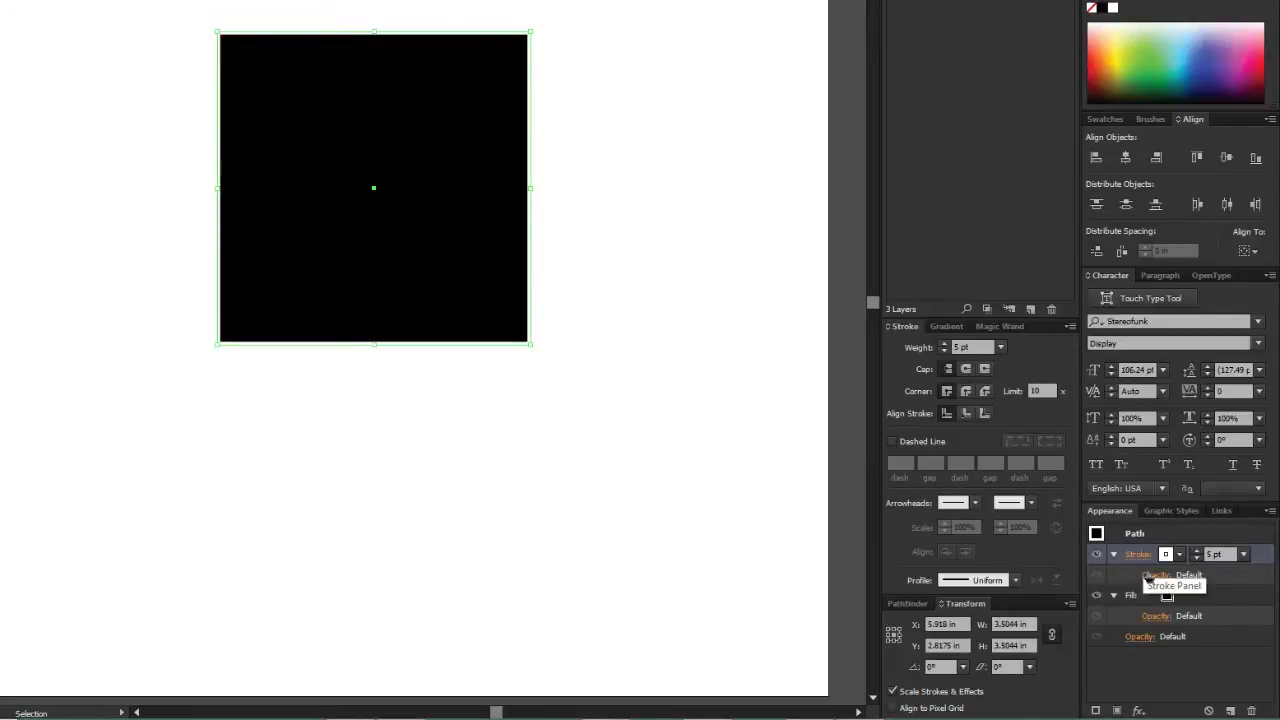
# - Make the stroke round-capped and dashed
pyautogui.click(1140, 555)
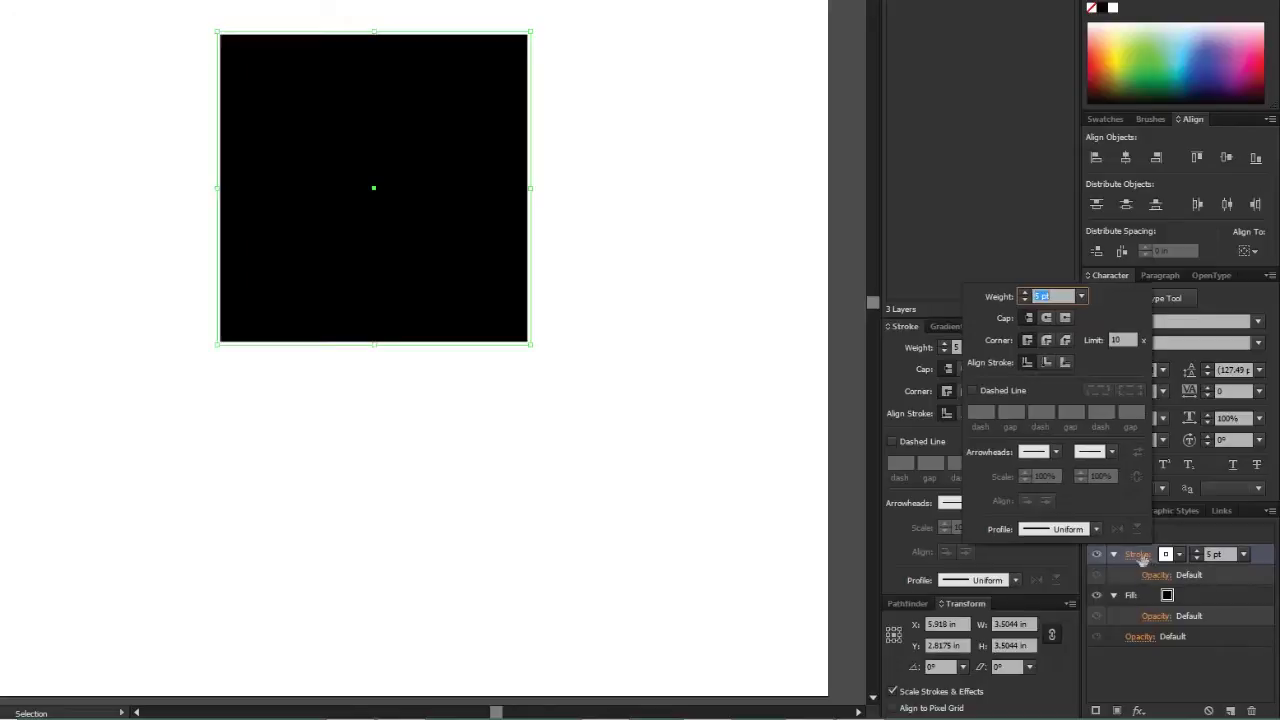
pyautogui.click(1046, 318)
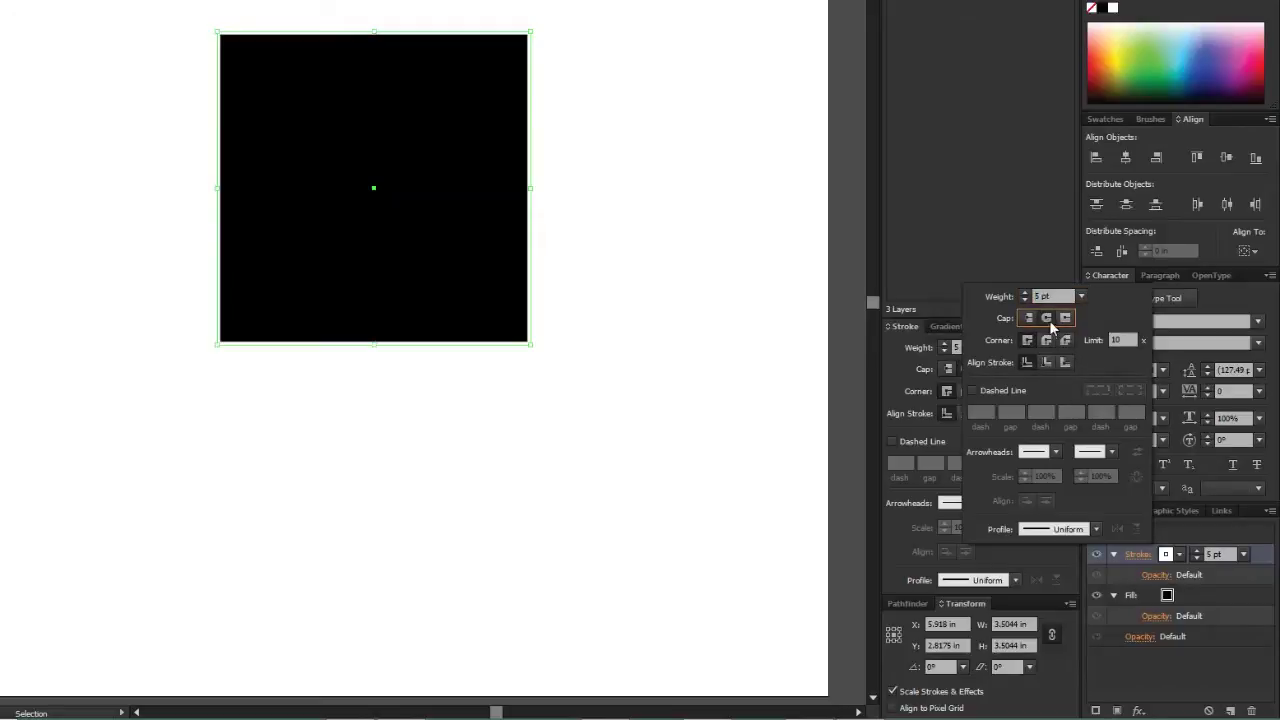
pyautogui.click(972, 390)
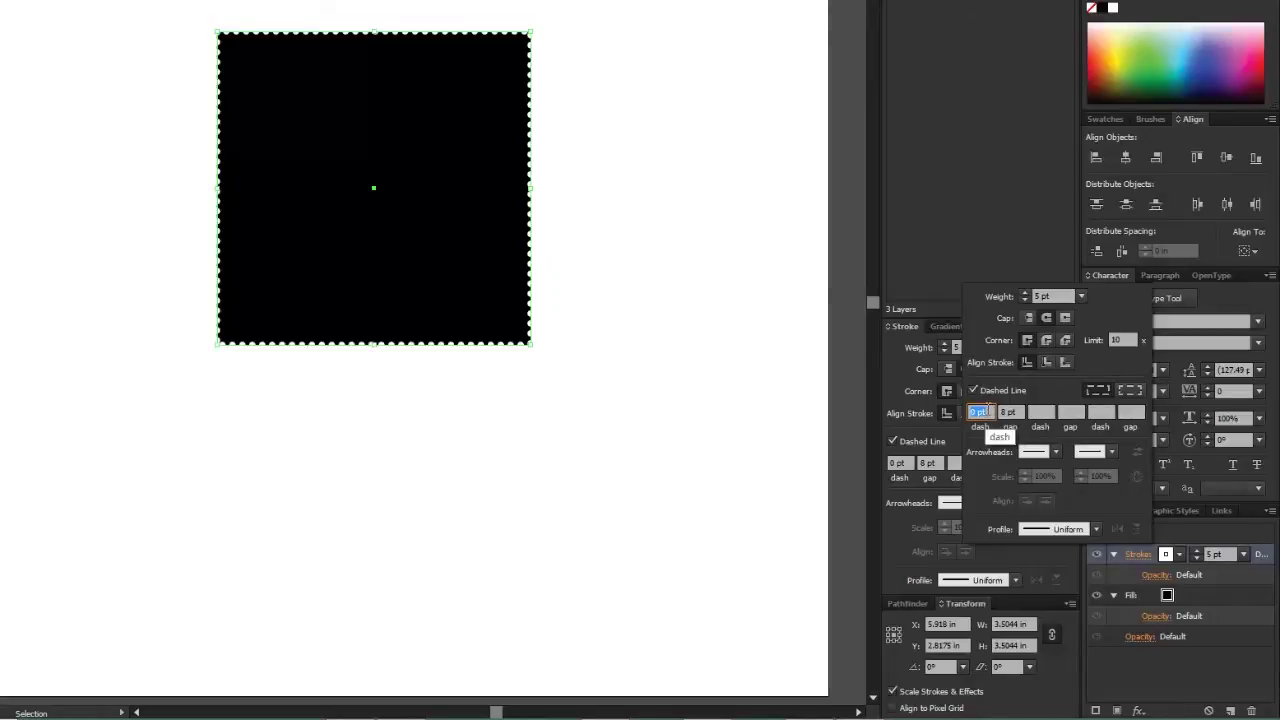
# - Keep the dash at 0 pt and set the first gap to 12 pt for evenly spaced dots
pyautogui.click(987, 407)
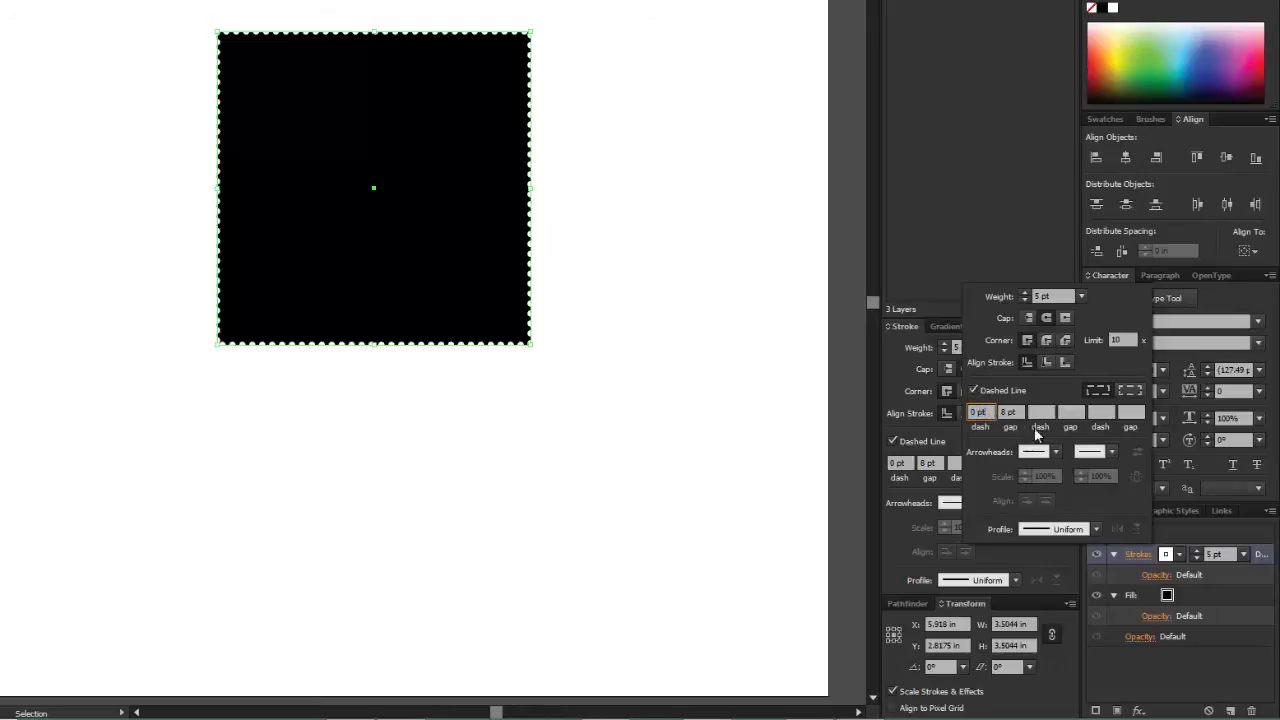
pyautogui.click(1017, 412)
pyautogui.hotkey('ctrl', 'a')
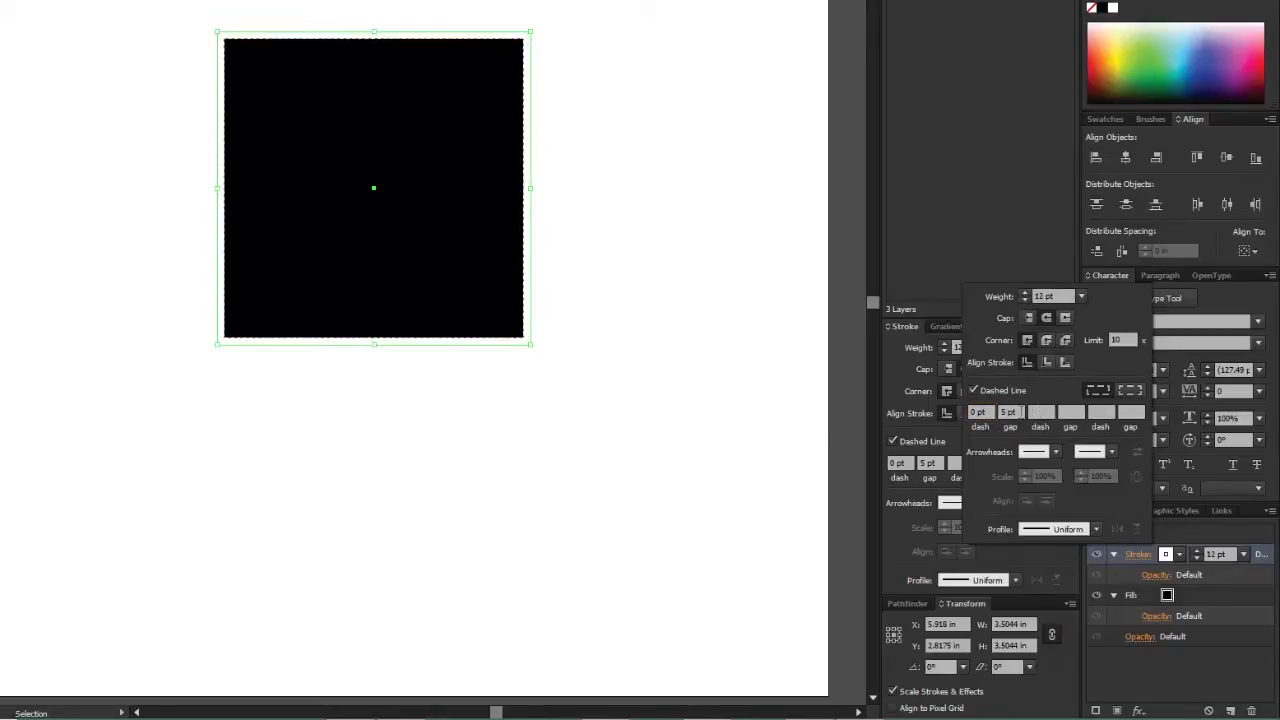
pyautogui.click(1010, 412)
pyautogui.write('12')
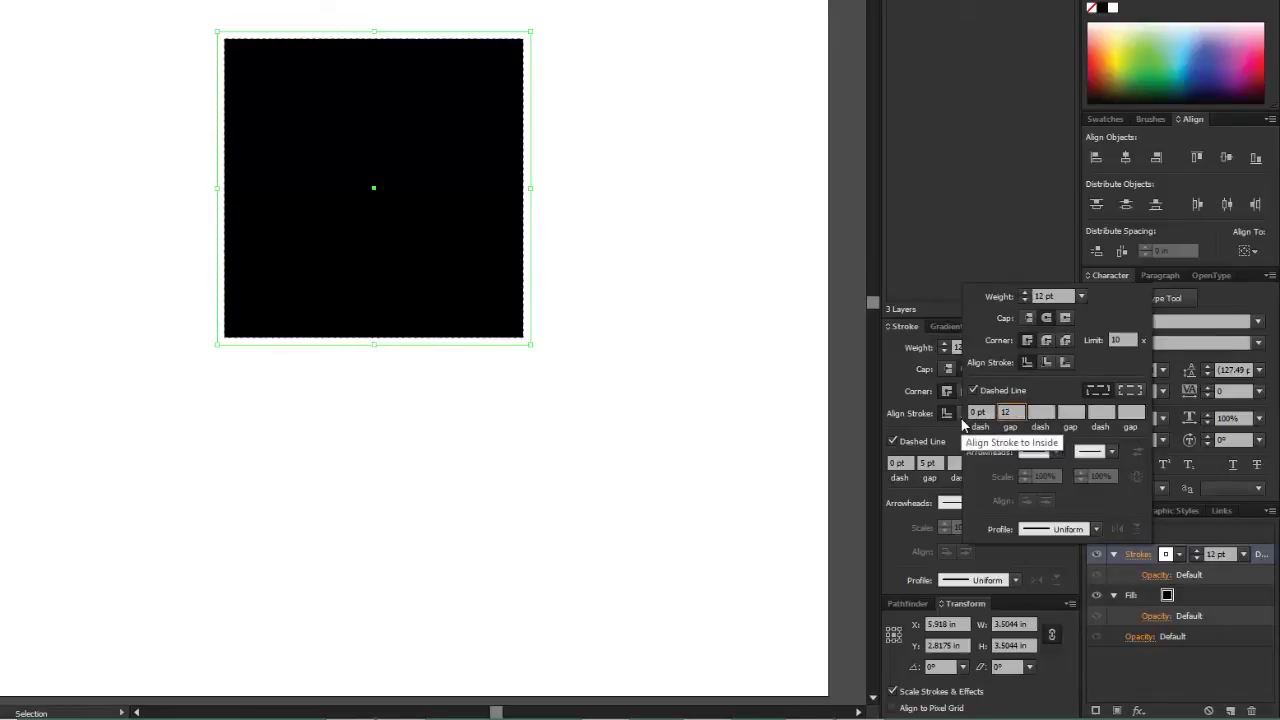
pyautogui.click(969, 412)
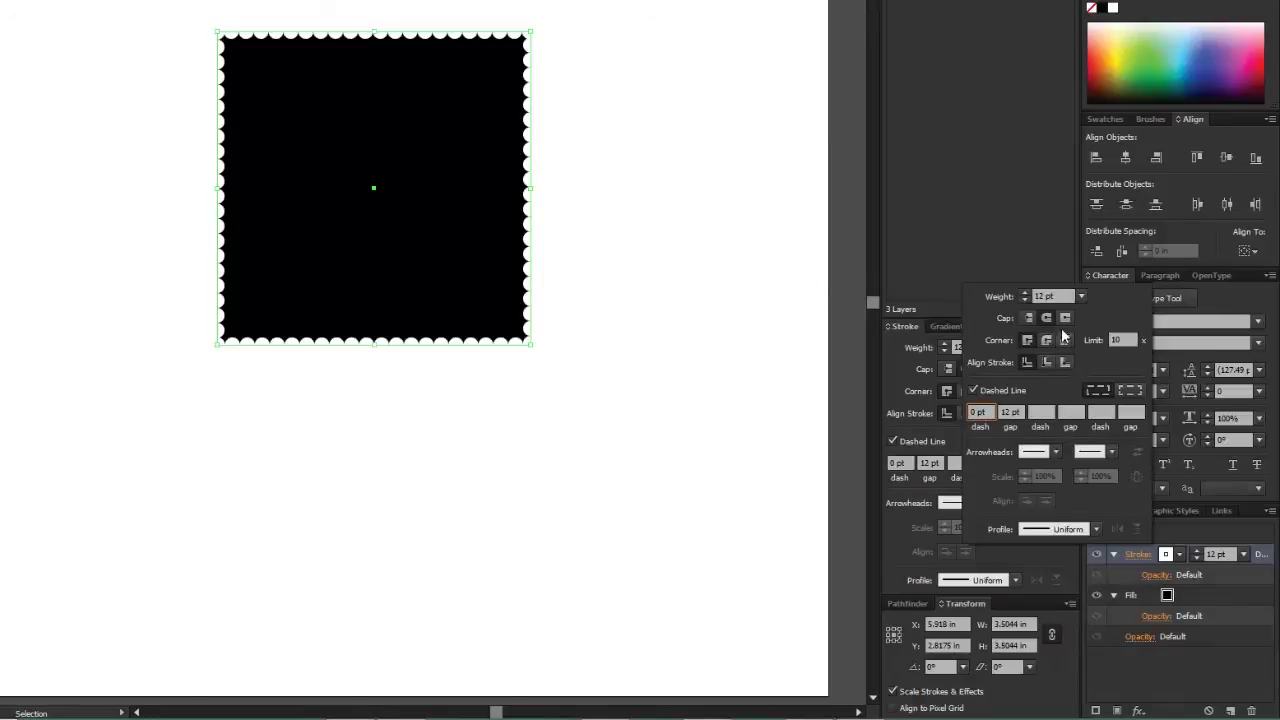
# - Add an Offset Path effect to the dotted border with a -0.125 in offset
pyautogui.click(1173, 529)
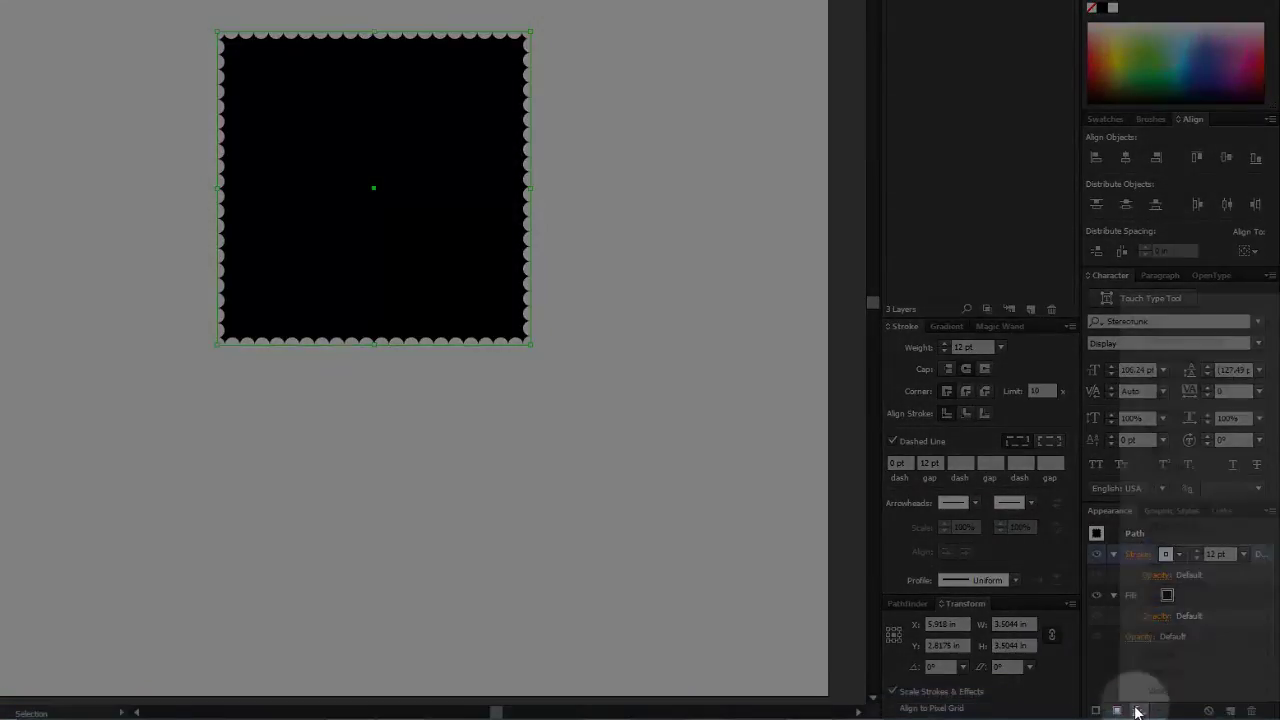
pyautogui.click(1137, 710)
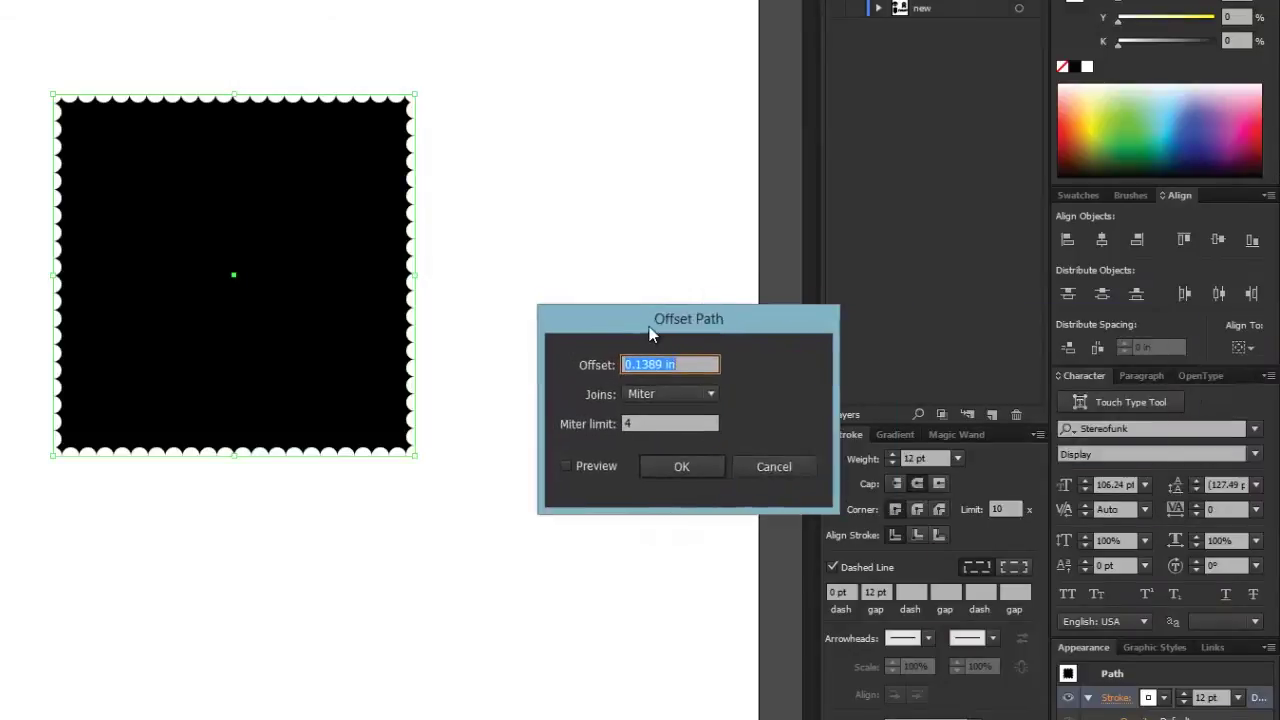
pyautogui.moveTo(662, 320); pyautogui.dragTo(603, 275)
pyautogui.click(526, 418)
pyautogui.click(617, 316)
pyautogui.press('BackSpace')
pyautogui.press('BackSpace')
pyautogui.press('BackSpace')
pyautogui.press('BackSpace')
pyautogui.press('BackSpace')
pyautogui.press('BackSpace')
pyautogui.press('BackSpace')
pyautogui.press('BackSpace')
pyautogui.press('BackSpace')
pyautogui.write('-0.25')
pyautogui.press('Tab')
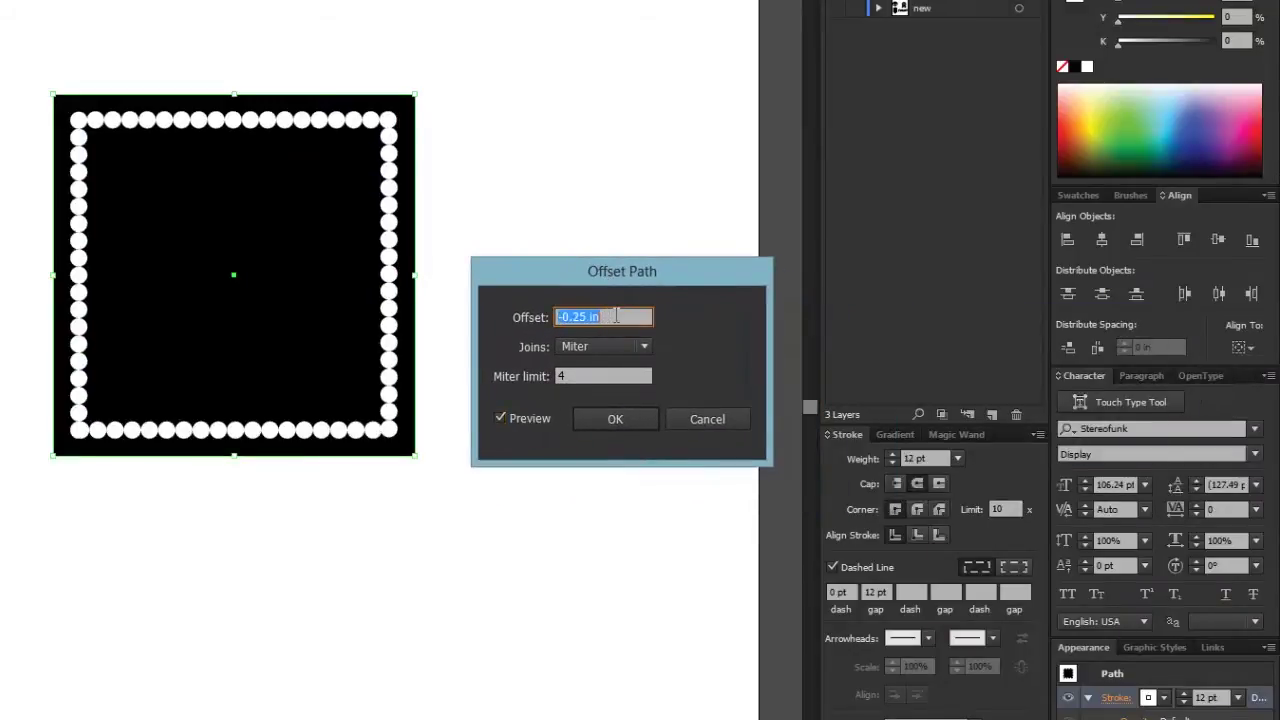
pyautogui.write('-0.125')
pyautogui.press('Tab')
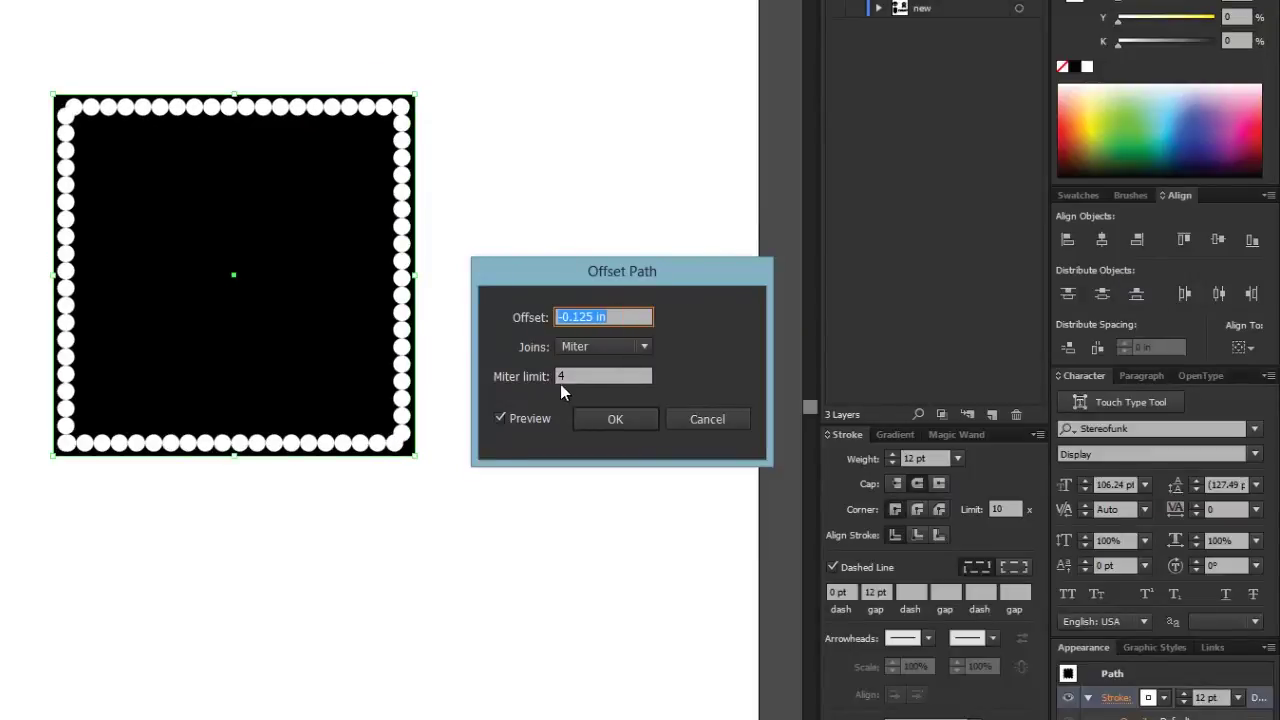
# - Keep the offset's joins on Miter and apply the effect
pyautogui.click(581, 348)
pyautogui.click(605, 386)
pyautogui.click(616, 344)
pyautogui.click(605, 360)
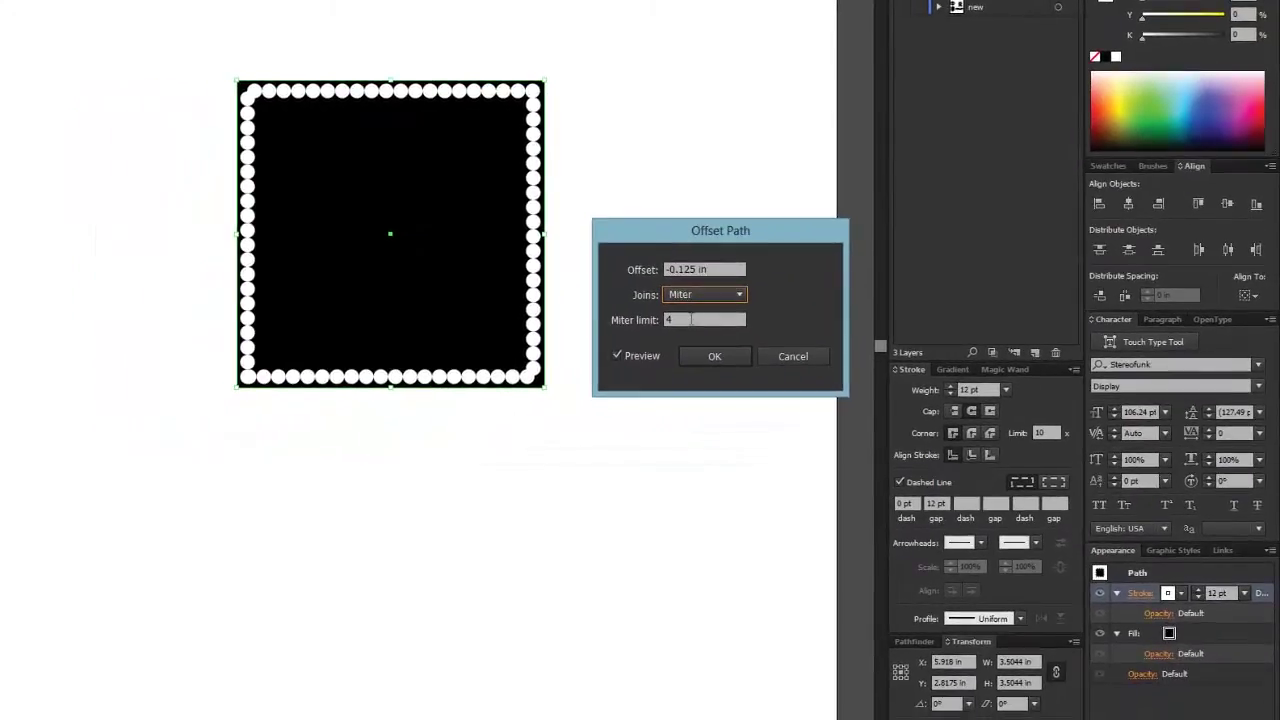
pyautogui.click(717, 356)
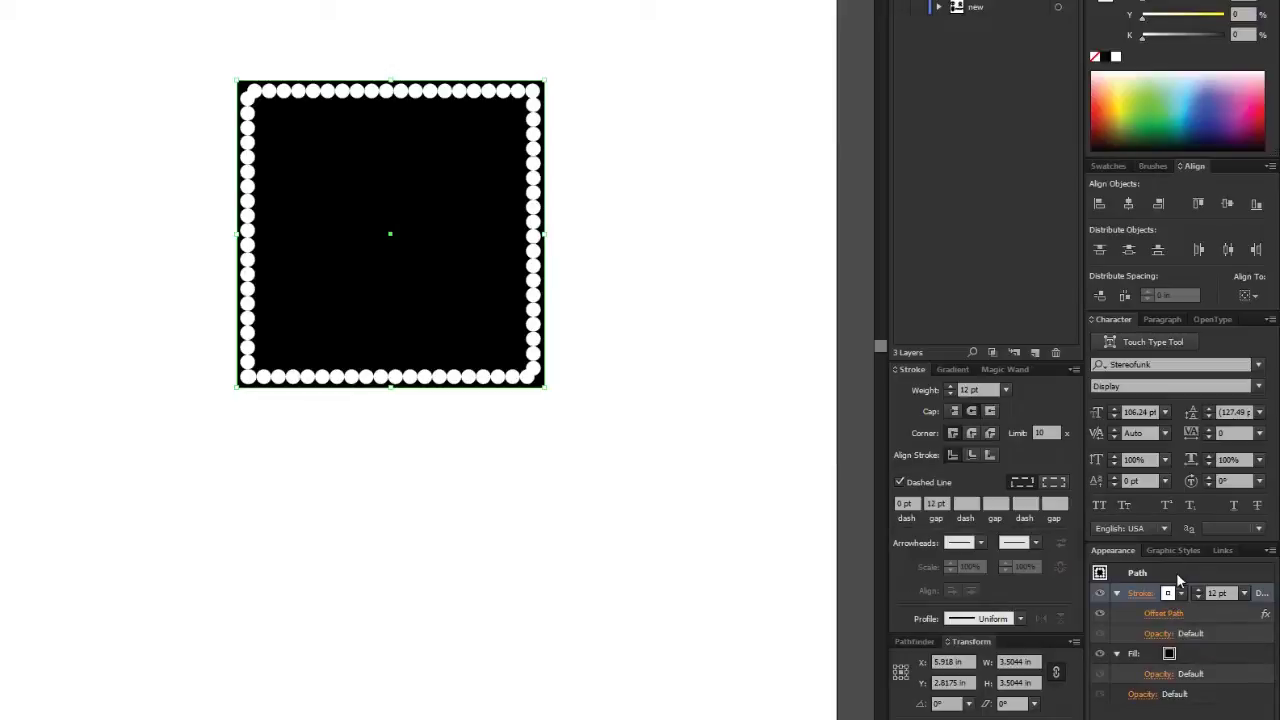
# - Reduce the dotted stroke weight to 8 pt
pyautogui.click(1199, 597)
pyautogui.click(1199, 597)
pyautogui.click(1199, 597)
pyautogui.click(1199, 597)
pyautogui.click(1199, 597)
pyautogui.click(1198, 591)
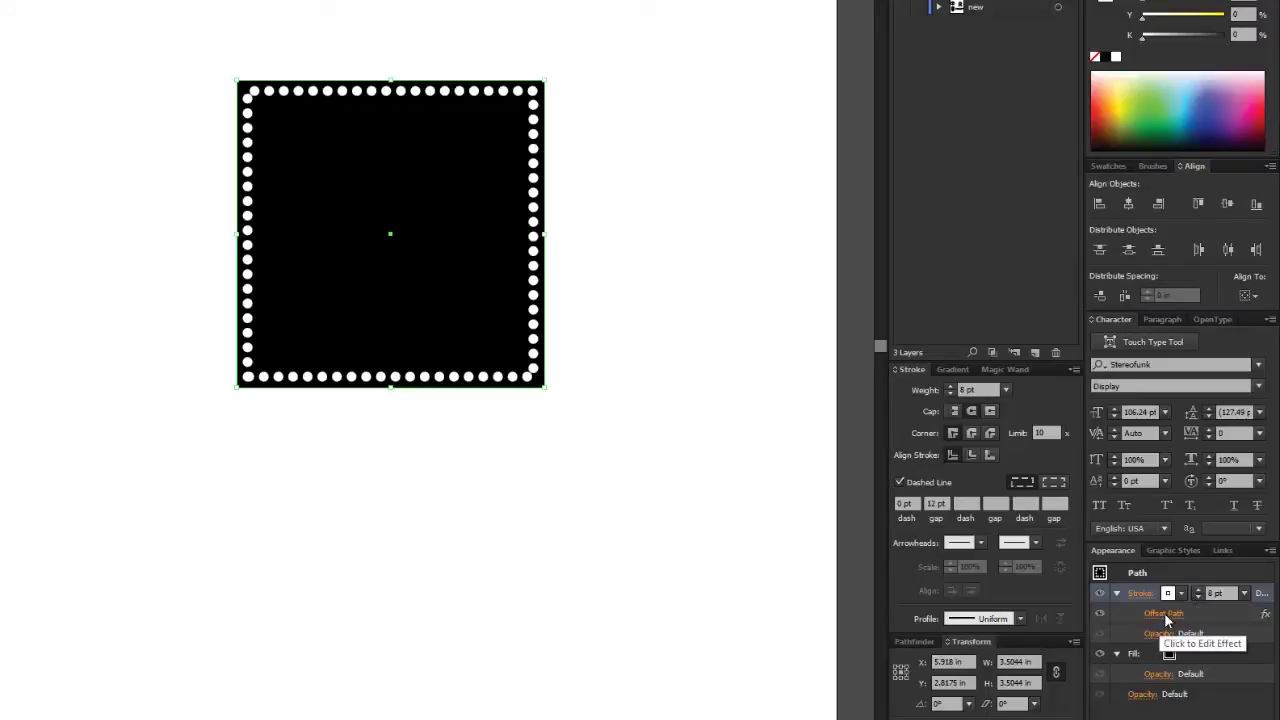
pyautogui.click(1164, 614)
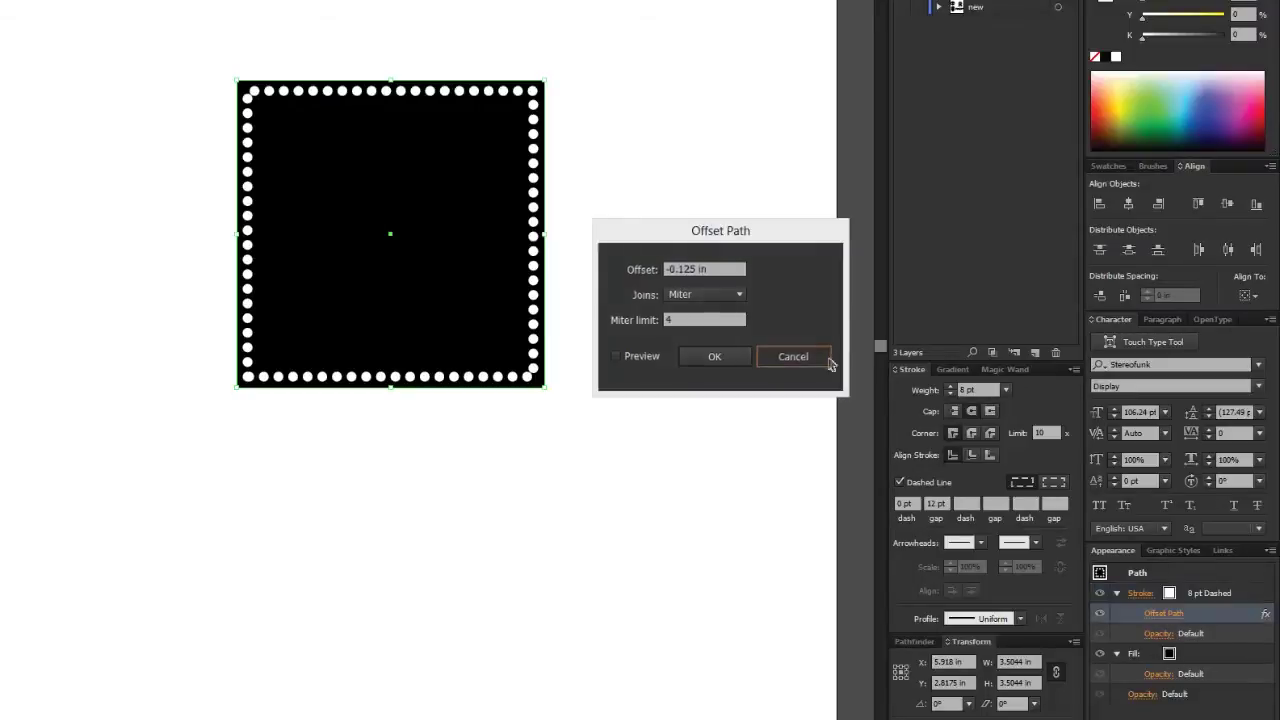
# - Align the dashes to the square's corners and path ends in the Stroke panel
pyautogui.click(793, 356)
pyautogui.click(1140, 593)
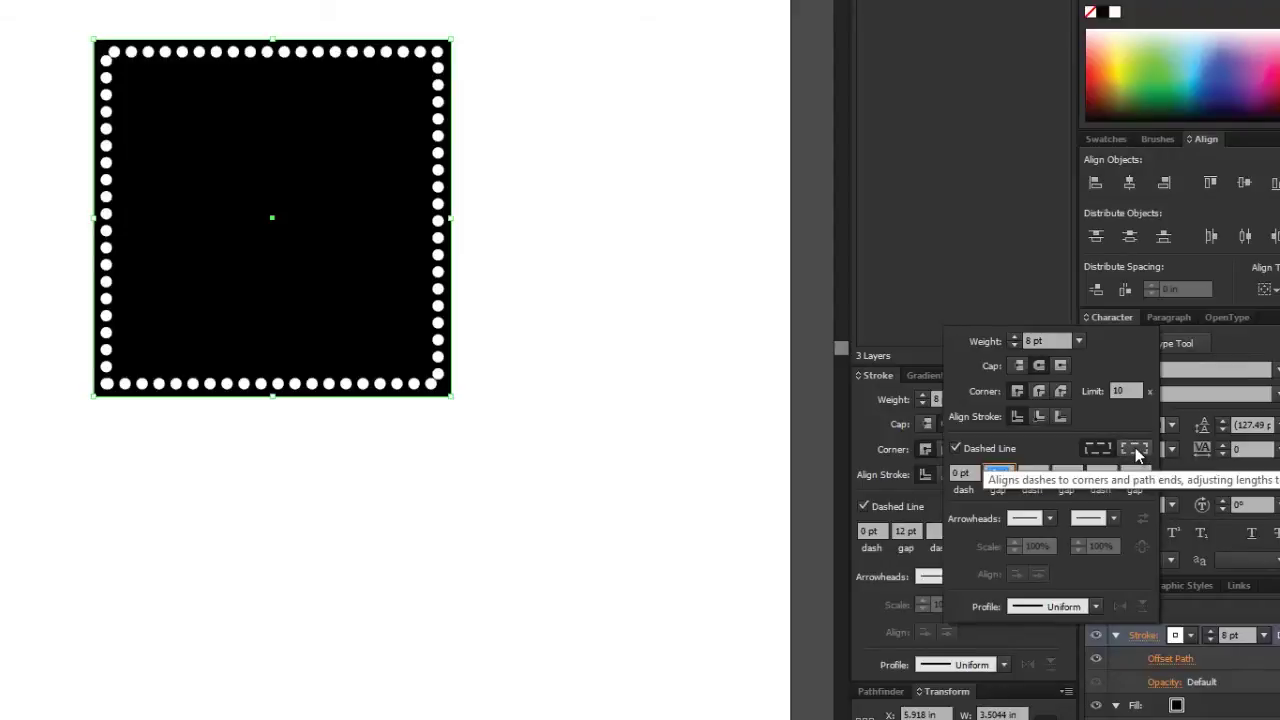
pyautogui.click(1135, 447)
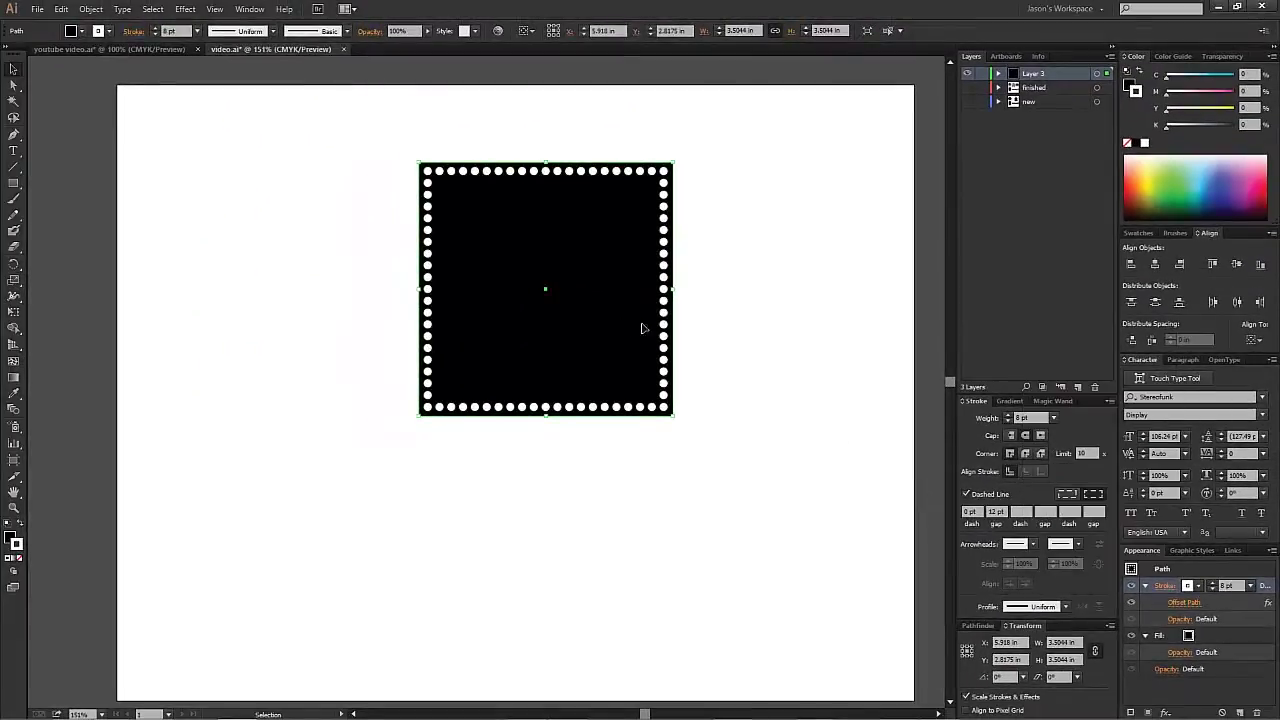
pyautogui.click(702, 322)
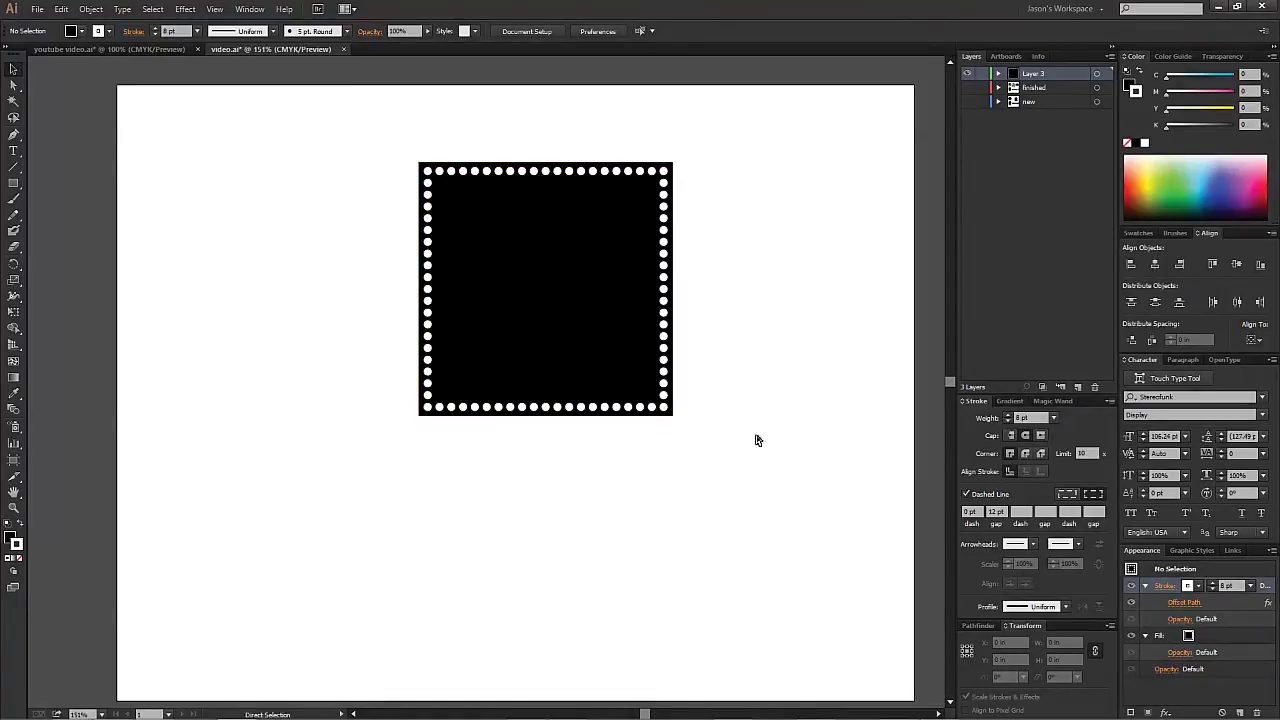
pyautogui.hotkey('ctrl', 'y')
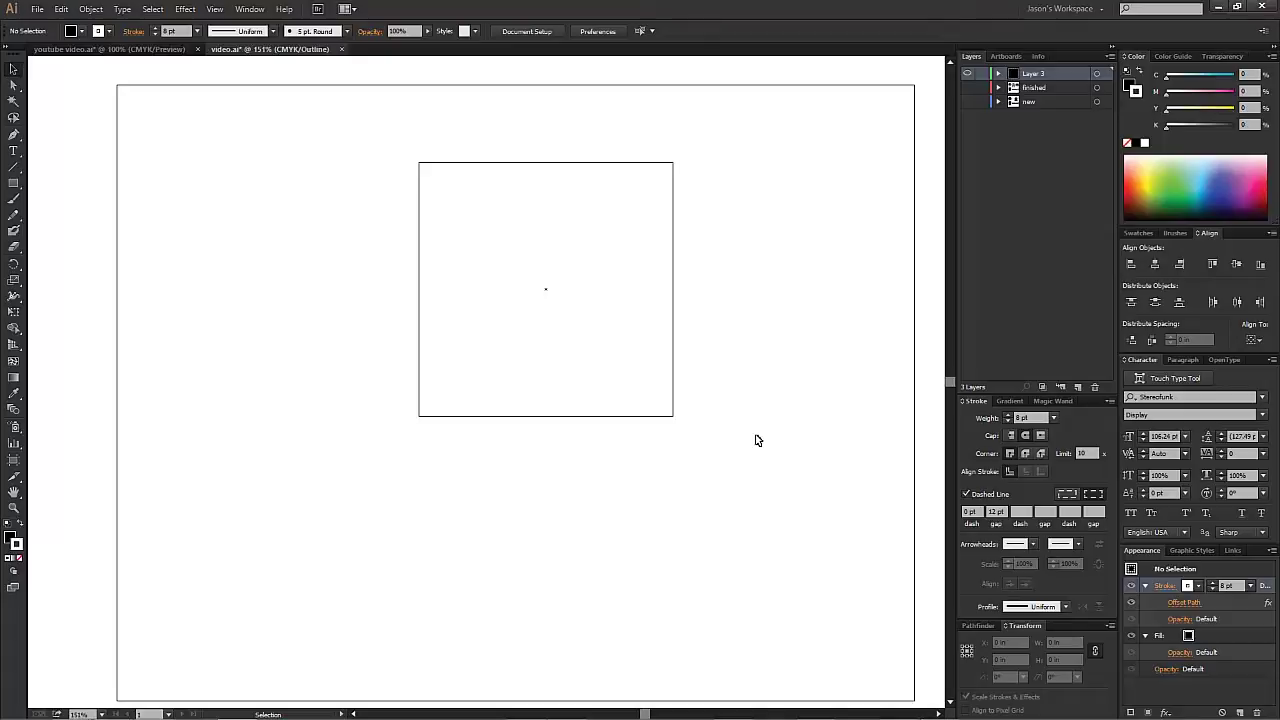
pyautogui.hotkey('ctrl', 'y')
pyautogui.click(603, 337)
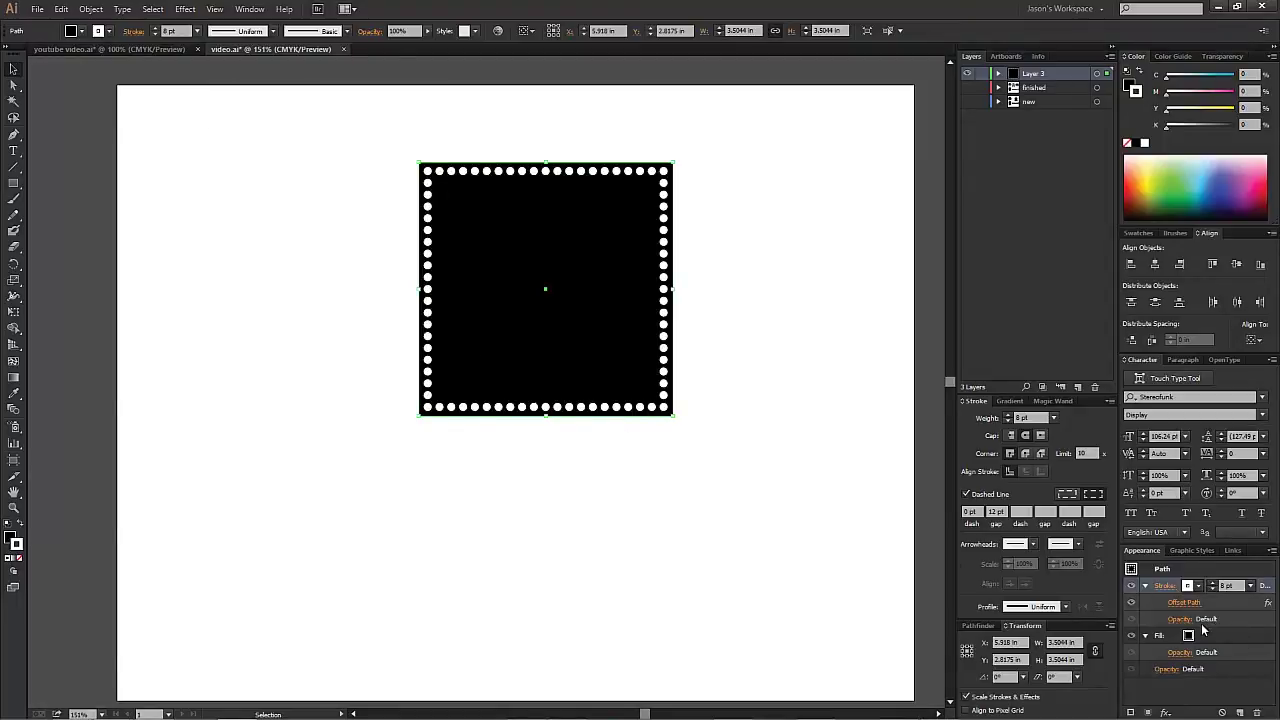
# - Expand the square with Fill unchecked and Stroke checked, turning the dots into shapes
pyautogui.click(95, 10)
pyautogui.click(170, 166)
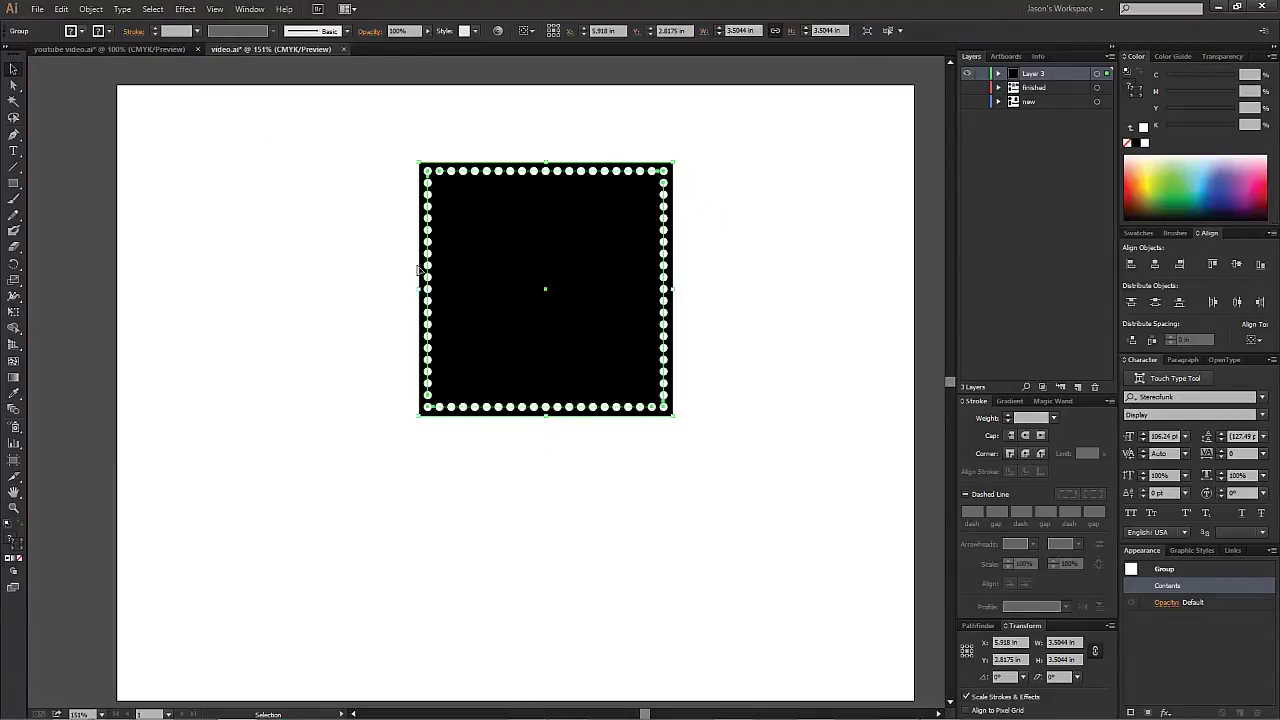
pyautogui.click(91, 9)
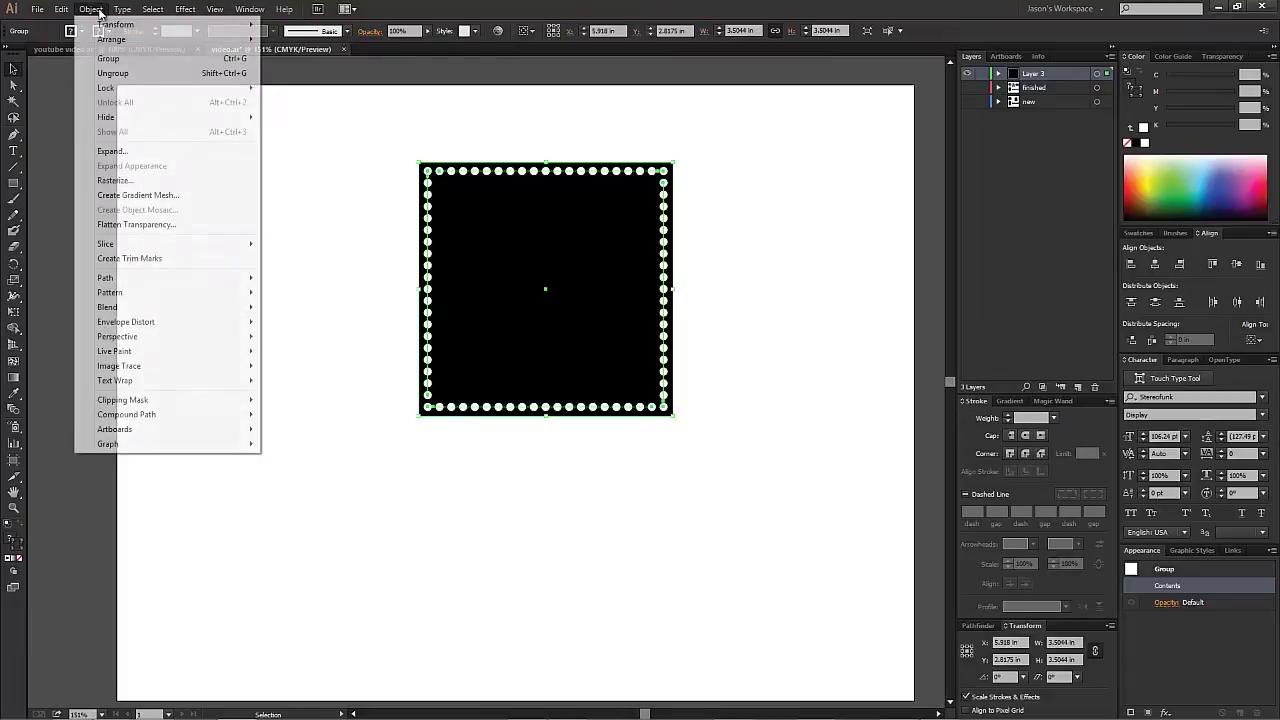
pyautogui.click(156, 151)
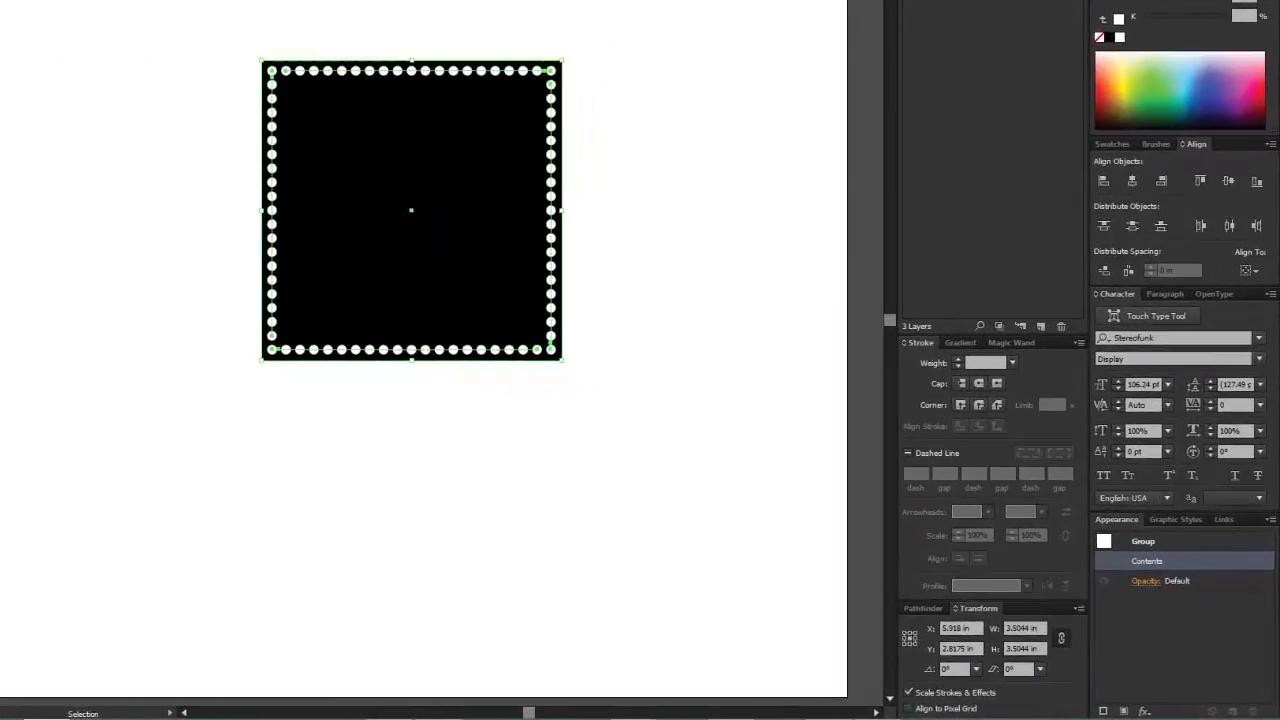
pyautogui.moveTo(670, 92); pyautogui.dragTo(784, 98)
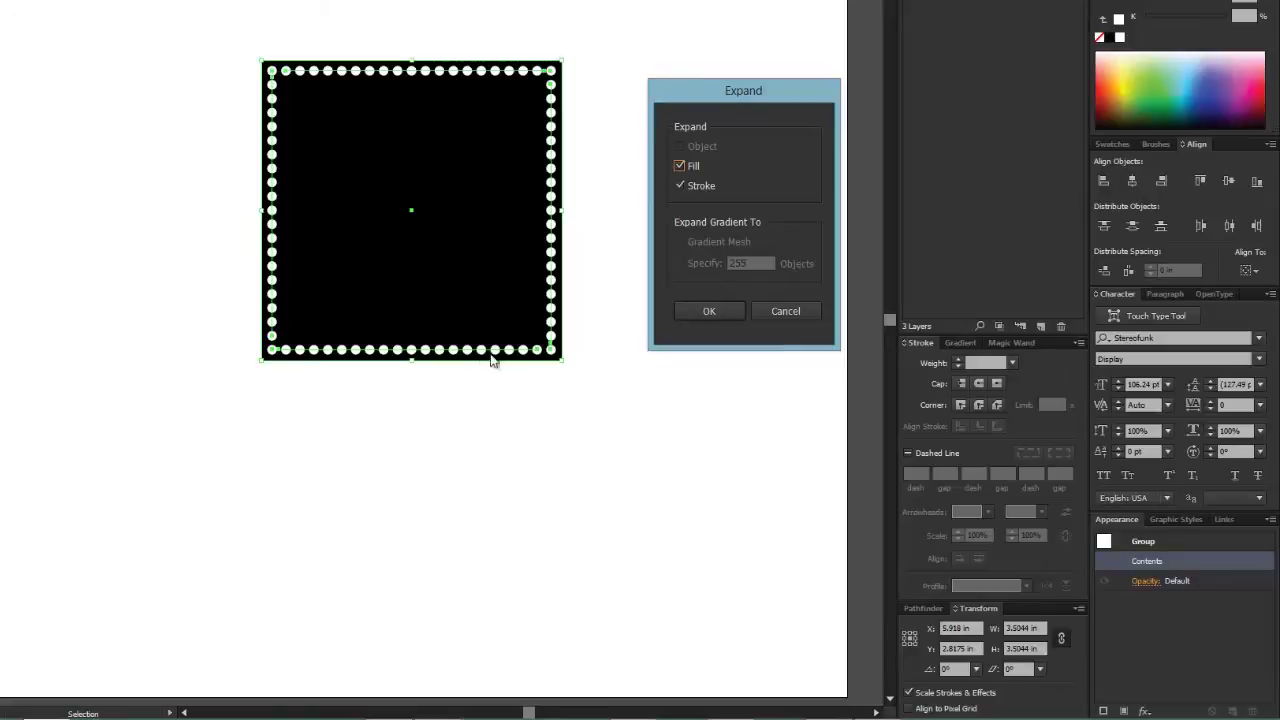
pyautogui.click(679, 166)
pyautogui.click(679, 185)
pyautogui.click(709, 311)
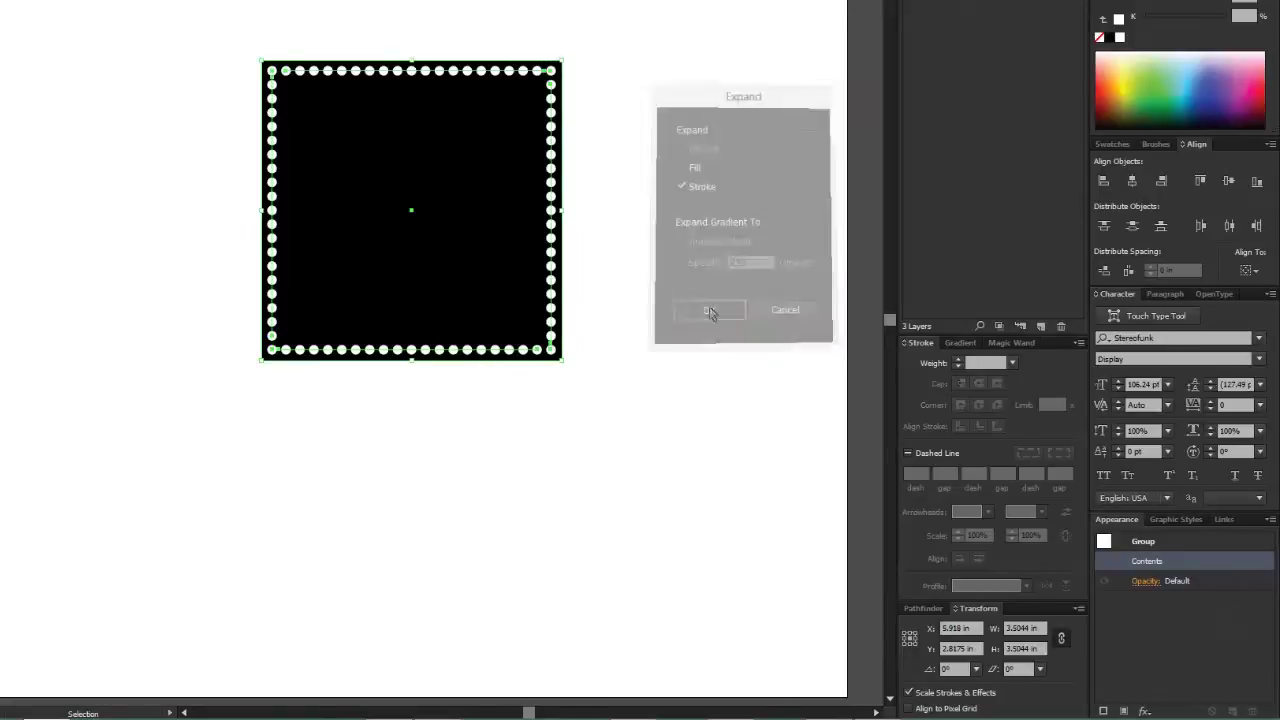
# - Check the expanded dots in Outline view (Ctrl+Y), then return to Preview
pyautogui.click(605, 219)
pyautogui.click(551, 144)
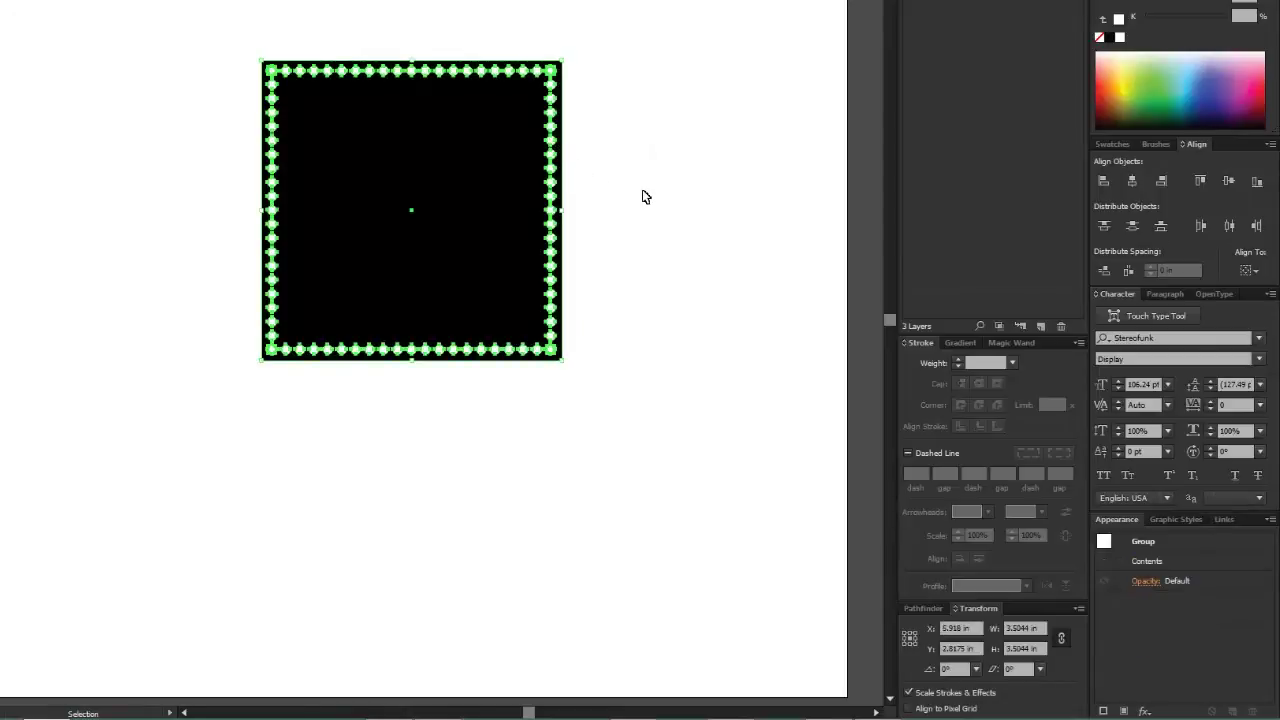
pyautogui.click(645, 197)
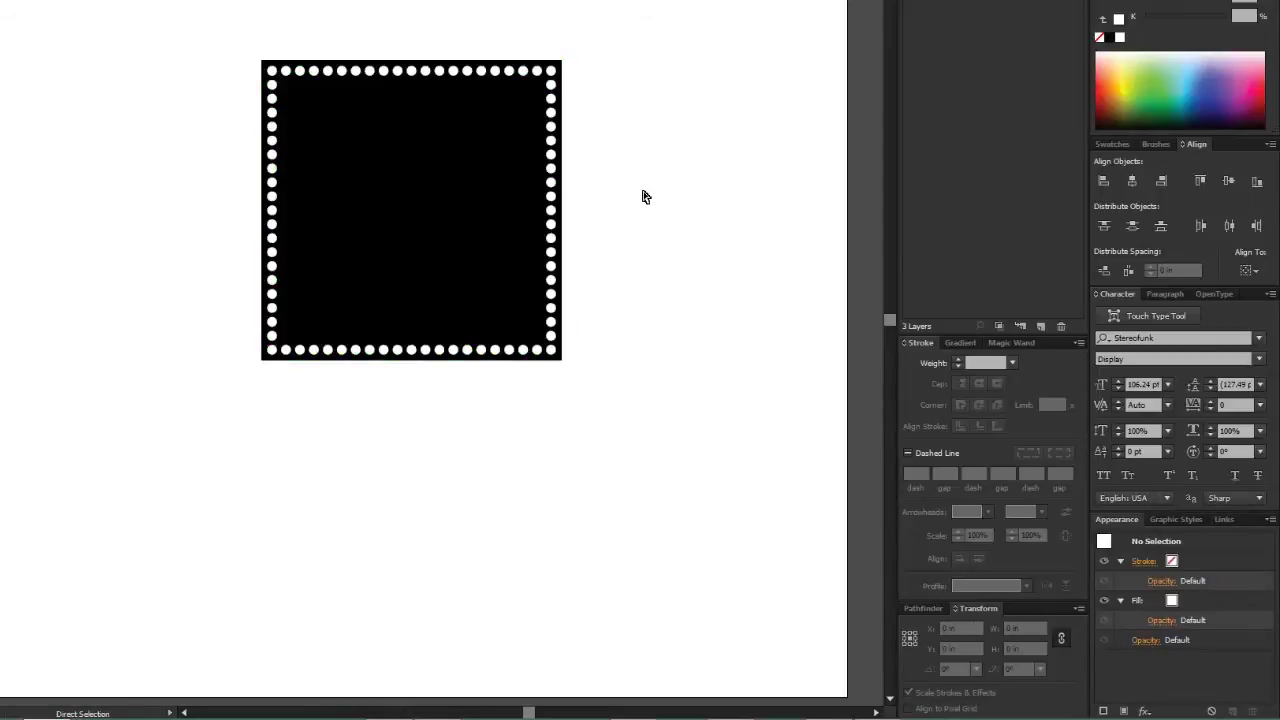
pyautogui.hotkey('ctrl', 'y')
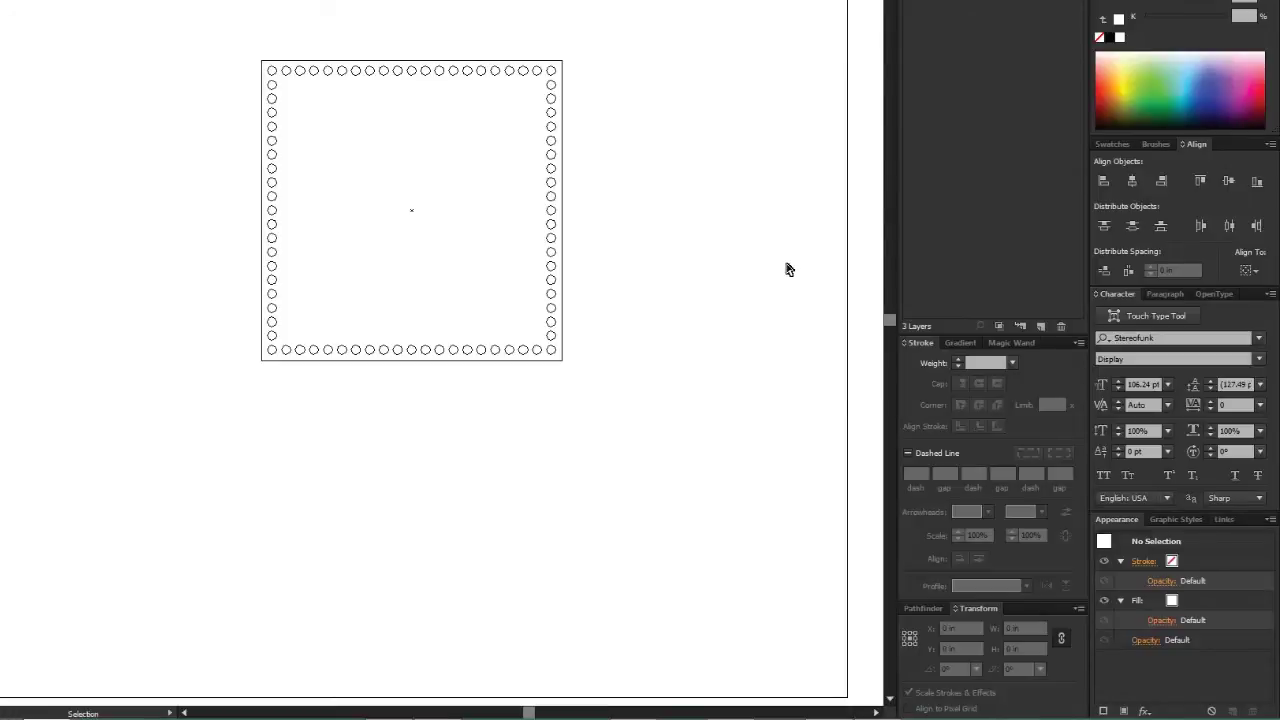
pyautogui.hotkey('ctrl', 'y')
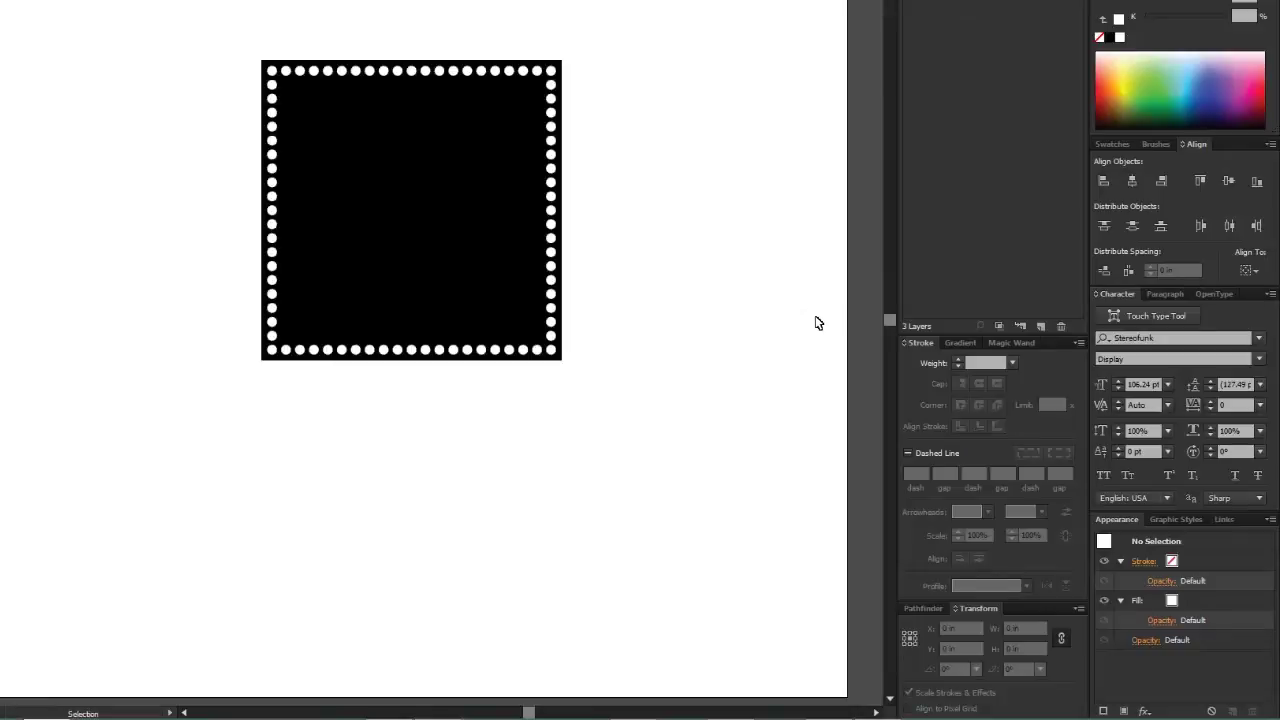
# - Select the square's live 8 pt dashed path instead of the expanded dot group
pyautogui.click(468, 264)
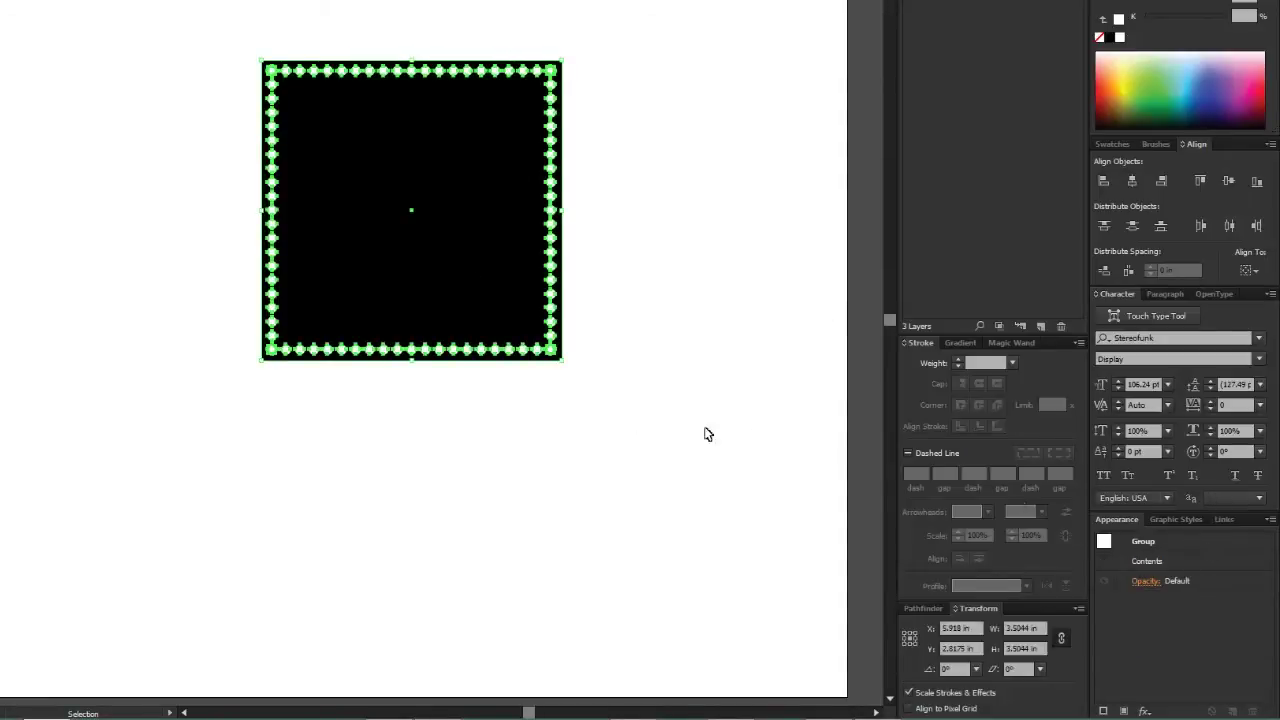
pyautogui.click(565, 368)
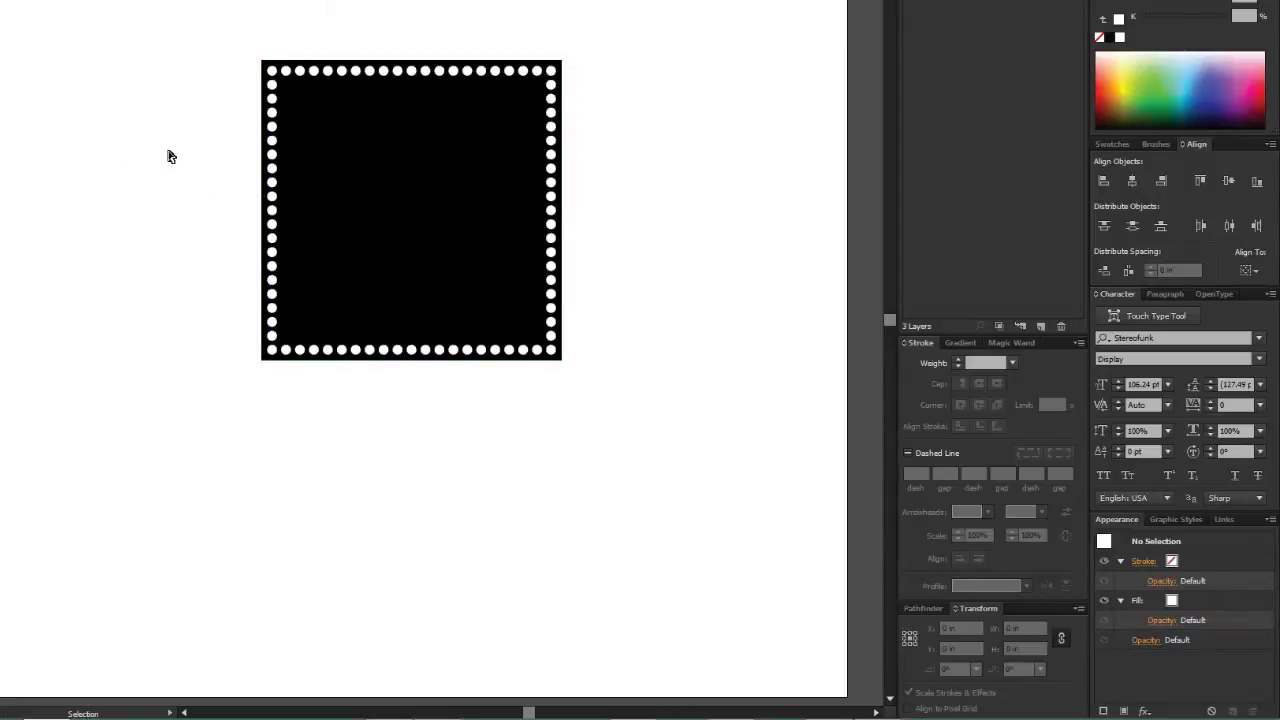
pyautogui.click(263, 300)
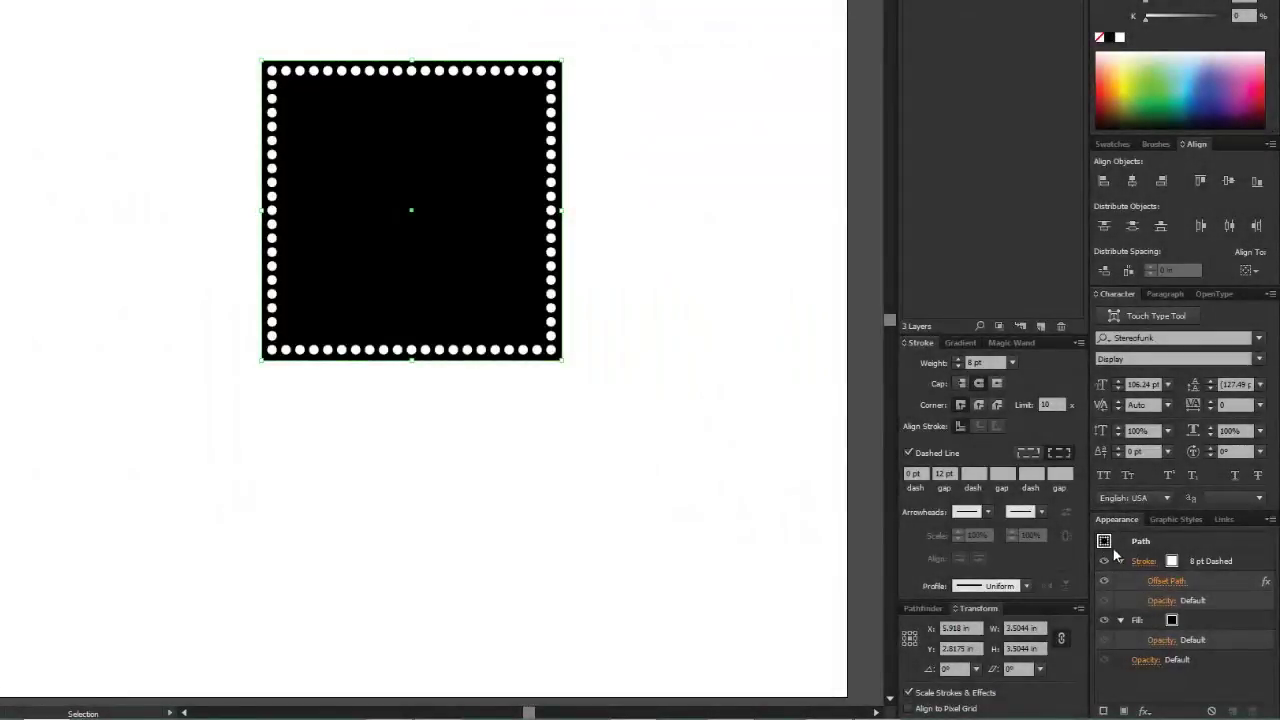
# - Save the square's dotted appearance as a new graphic style
pyautogui.click(1168, 519)
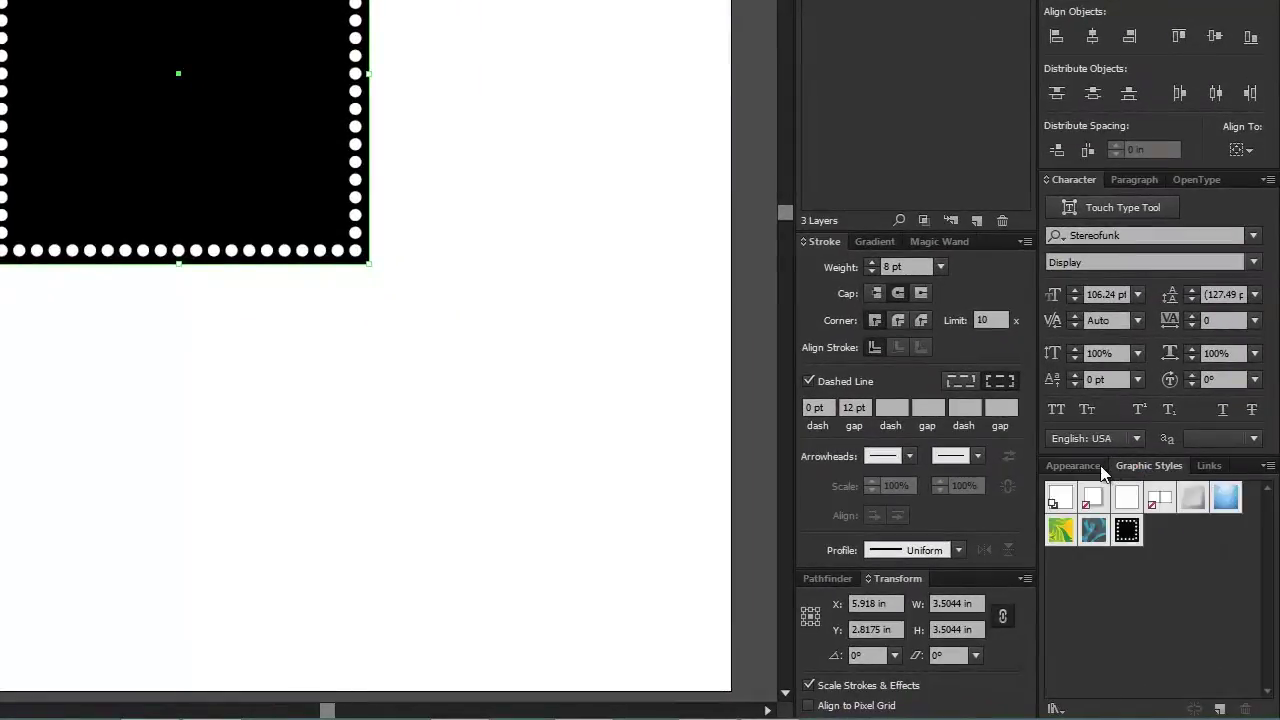
pyautogui.click(1072, 466)
pyautogui.moveTo(1058, 493); pyautogui.dragTo(1165, 540)
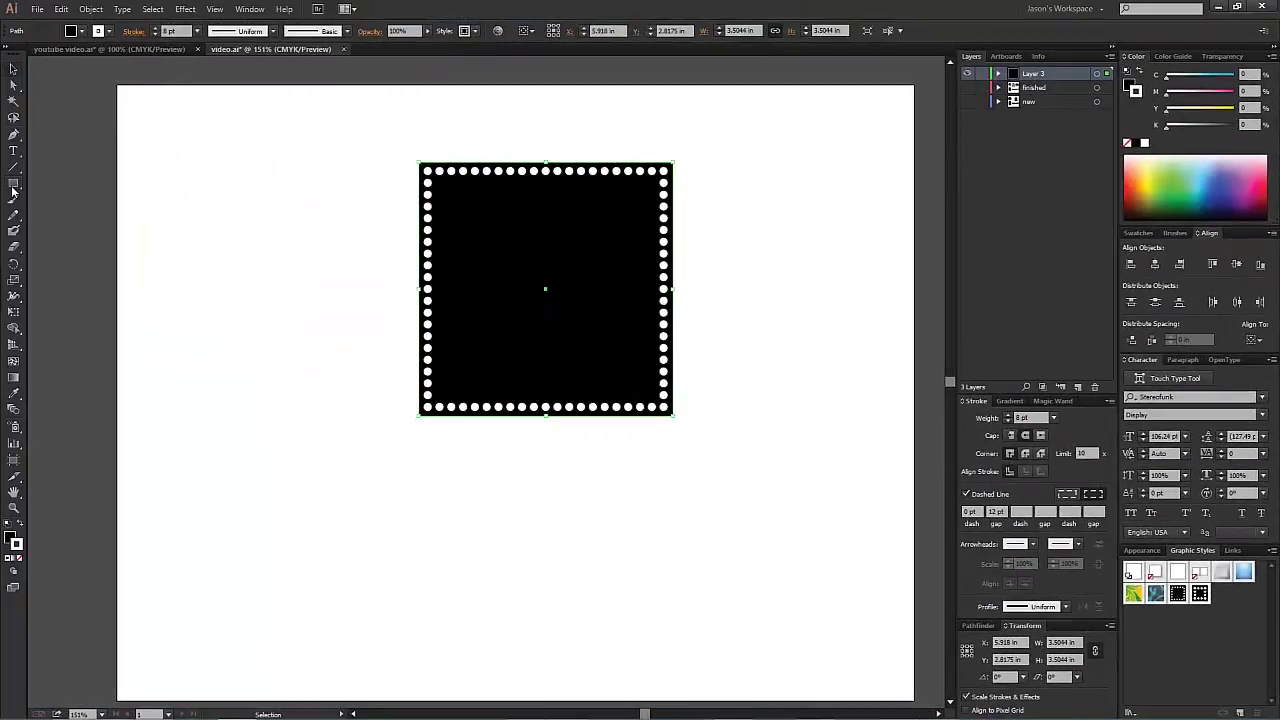
# - Draw a circle, apply the dotted style, and arrange the circle and square at the top
pyautogui.moveTo(13, 188); pyautogui.dragTo(60, 212)
pyautogui.moveTo(420, 468); pyautogui.dragTo(634, 600)
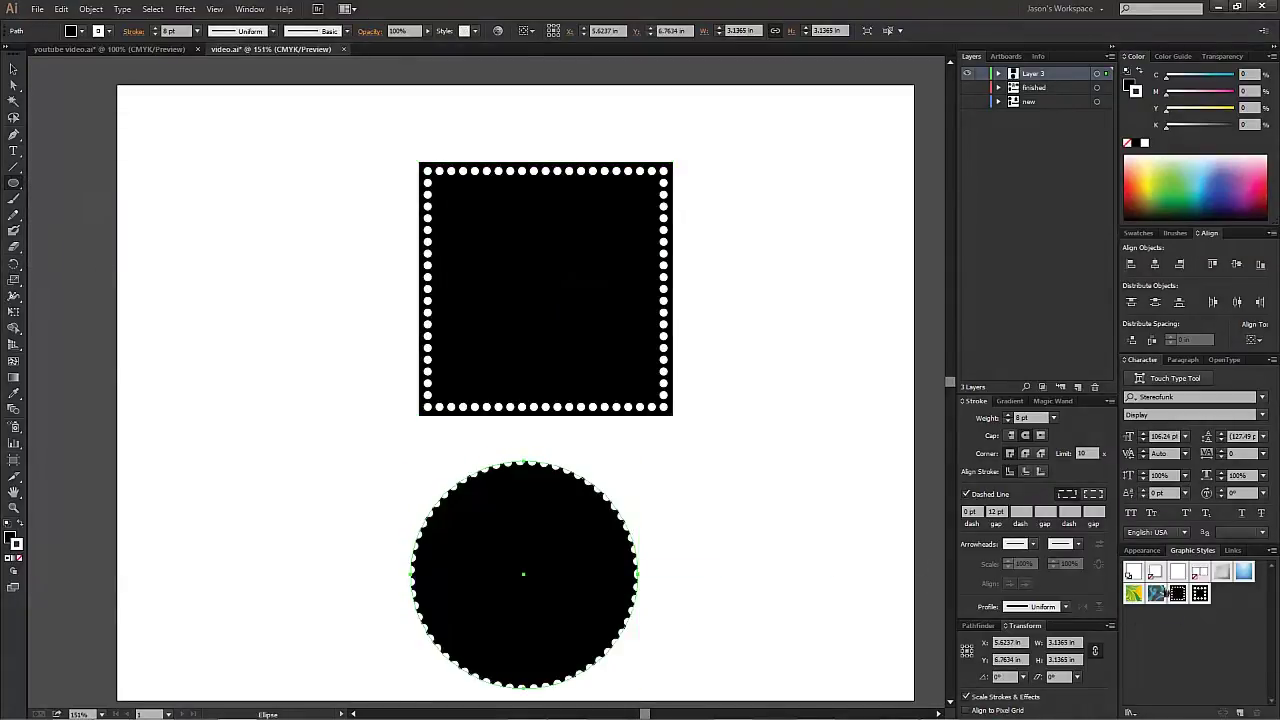
pyautogui.click(1178, 593)
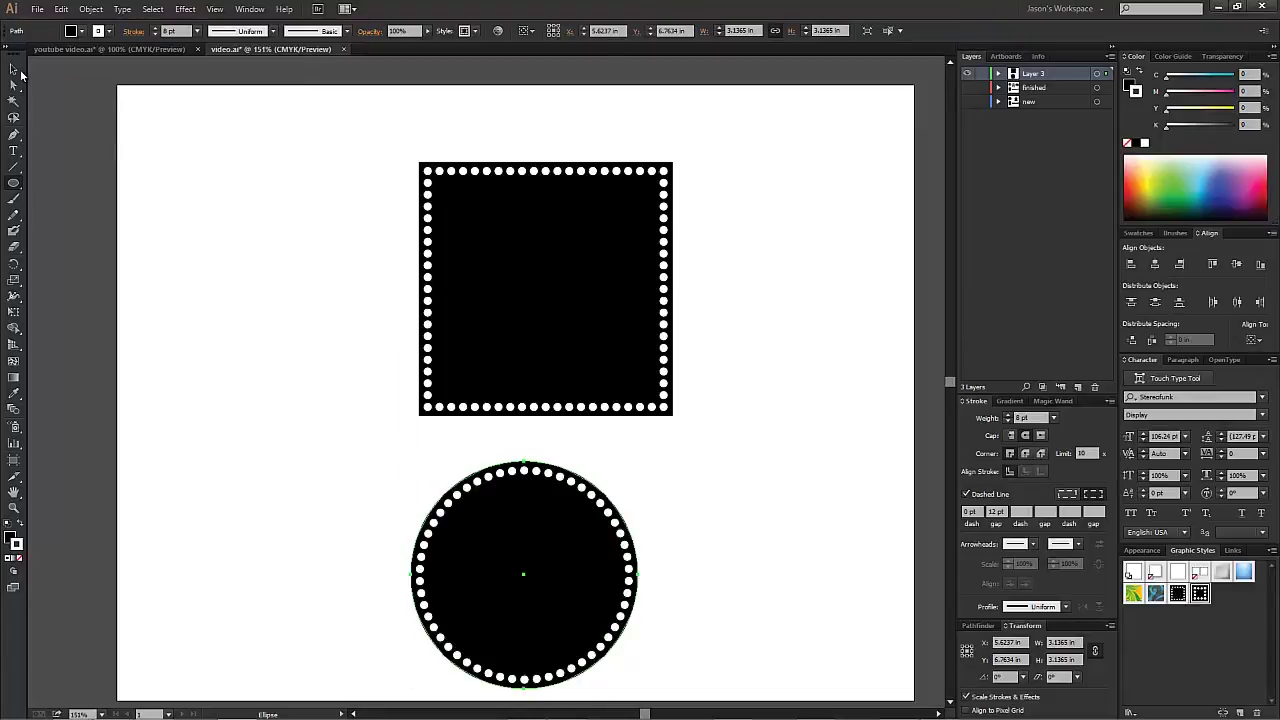
pyautogui.click(17, 69)
pyautogui.moveTo(466, 266); pyautogui.dragTo(681, 238)
pyautogui.moveTo(536, 550); pyautogui.dragTo(422, 215)
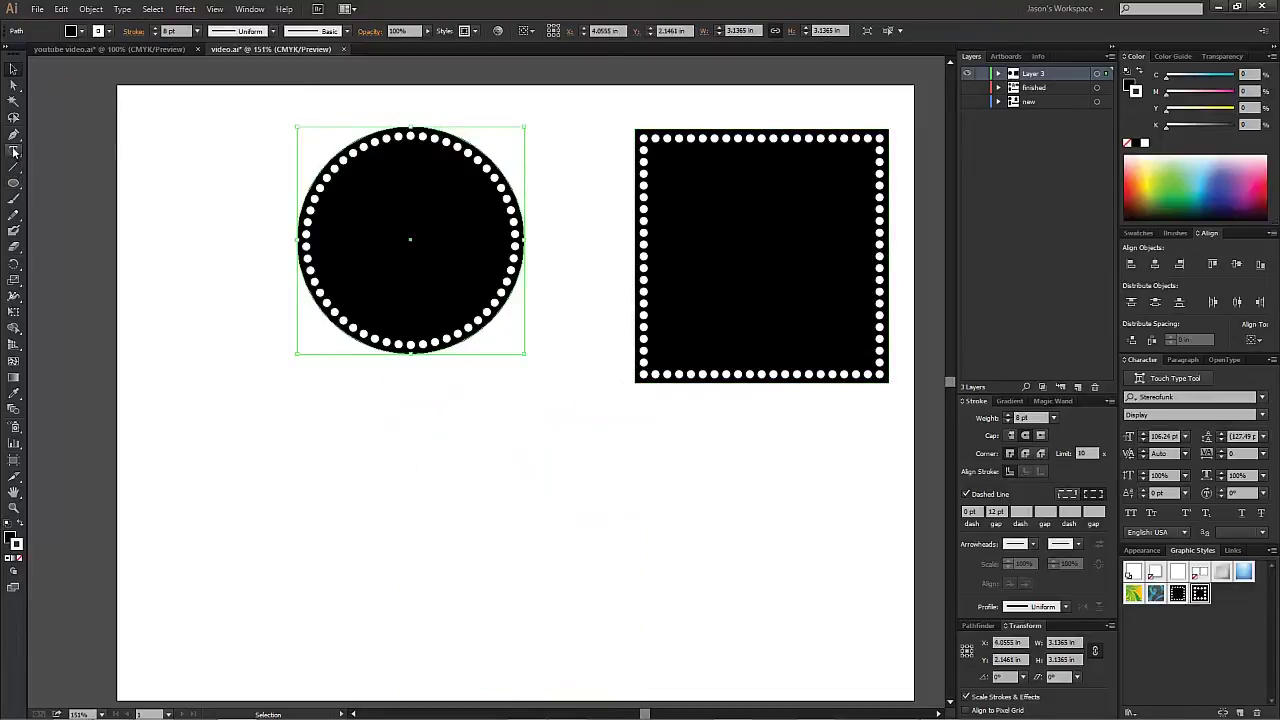
# - Give a freehand Pencil shape the dotted style, then hide Layer 3
pyautogui.click(14, 216)
pyautogui.moveTo(302, 472)
pyautogui.mouseDown()
pyautogui.moveTo(580, 622)
pyautogui.moveTo(645, 499)
pyautogui.moveTo(306, 400)
pyautogui.moveTo(296, 413)
pyautogui.moveTo(302, 472)
pyautogui.mouseUp()
pyautogui.press('v')
pyautogui.click(529, 514)
pyautogui.click(1200, 594)
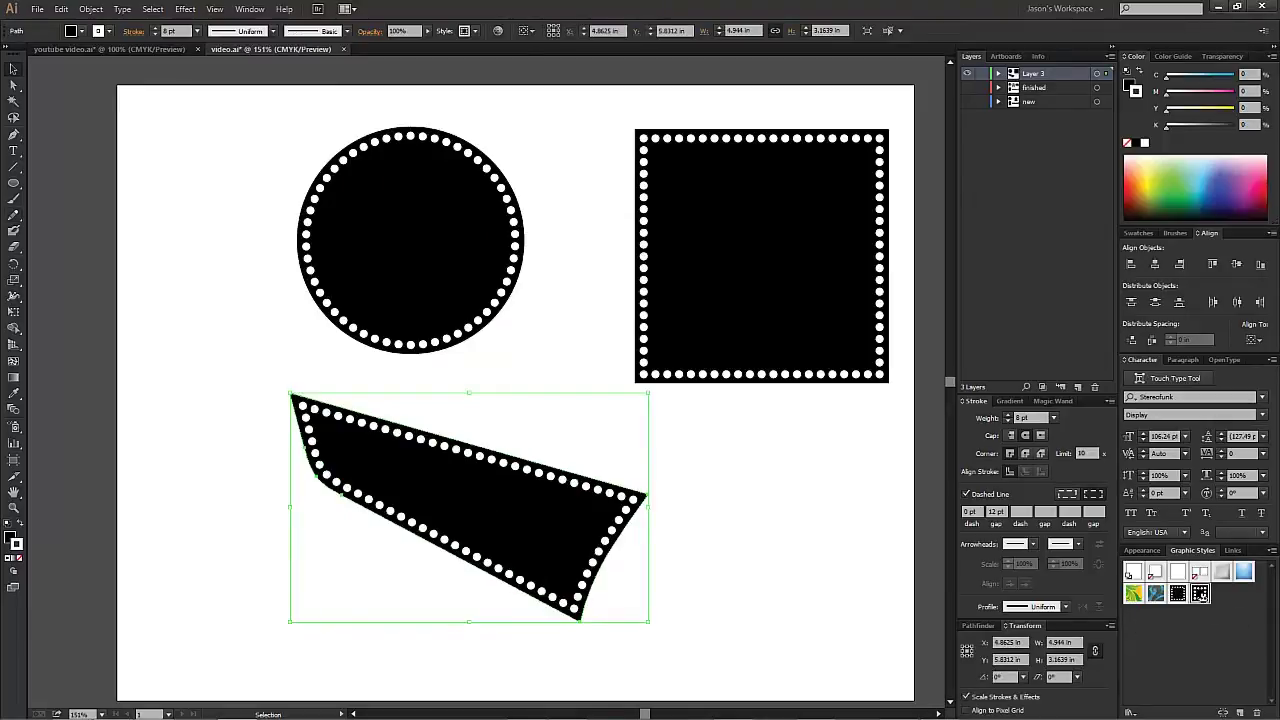
pyautogui.click(716, 520)
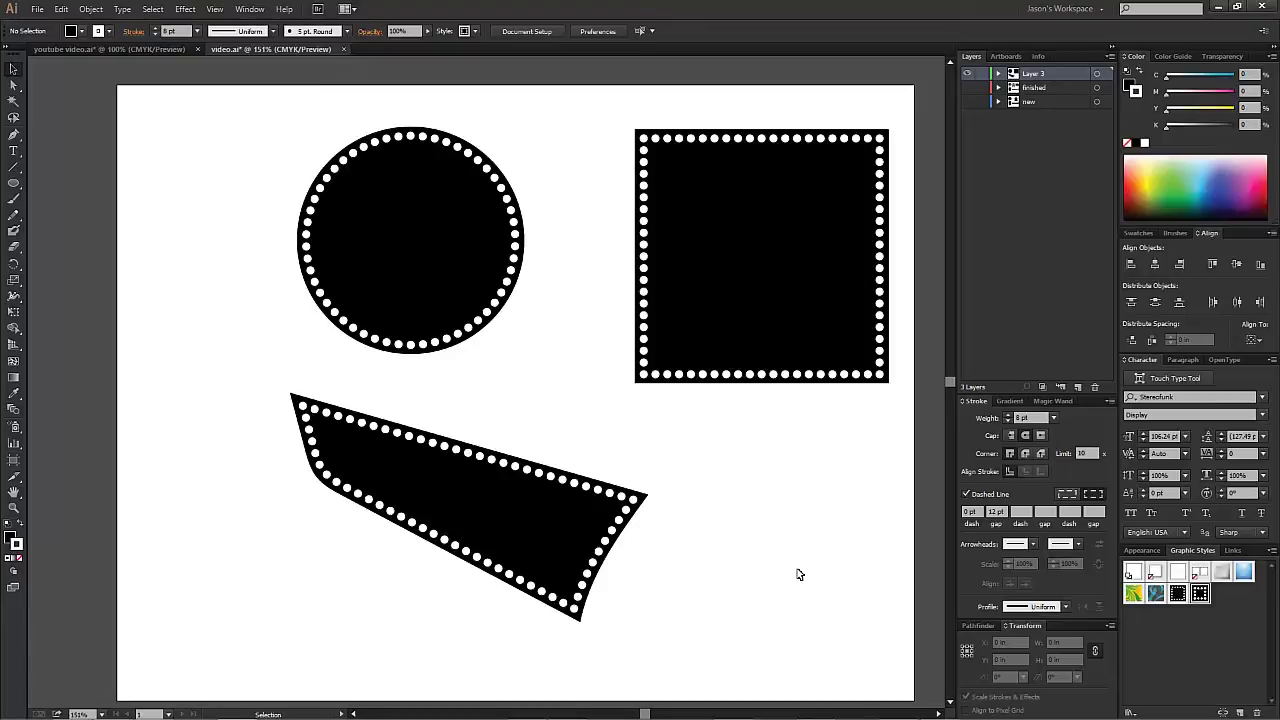
pyautogui.click(967, 75)
# - Show the skulls layer and apply Graphic Style 2 to the top-left skull
pyautogui.click(967, 101)
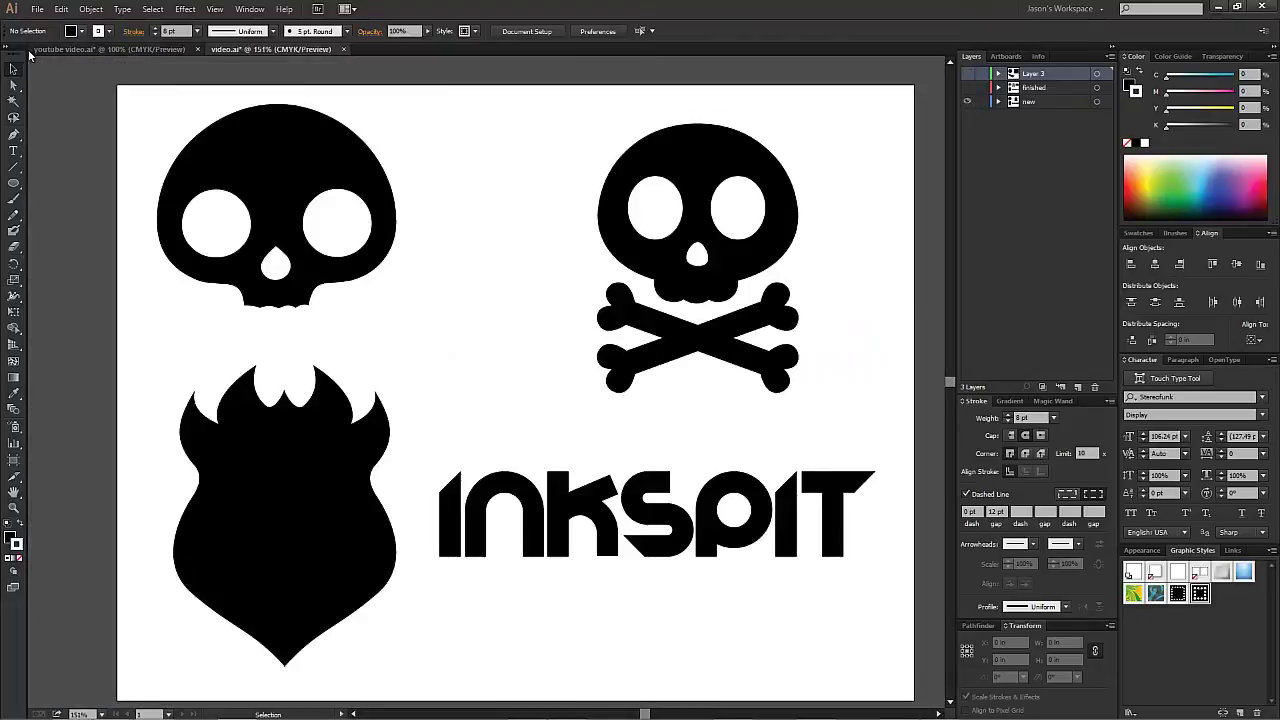
pyautogui.click(322, 149)
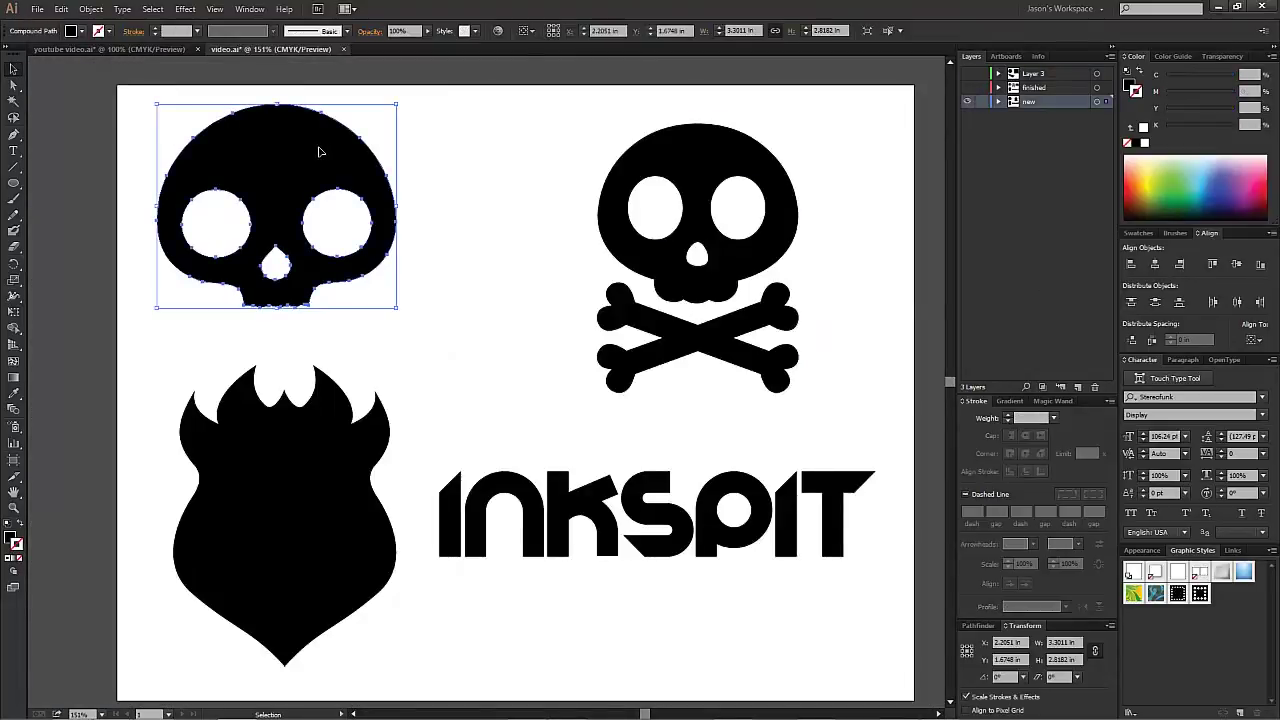
pyautogui.moveTo(320, 152); pyautogui.dragTo(337, 152)
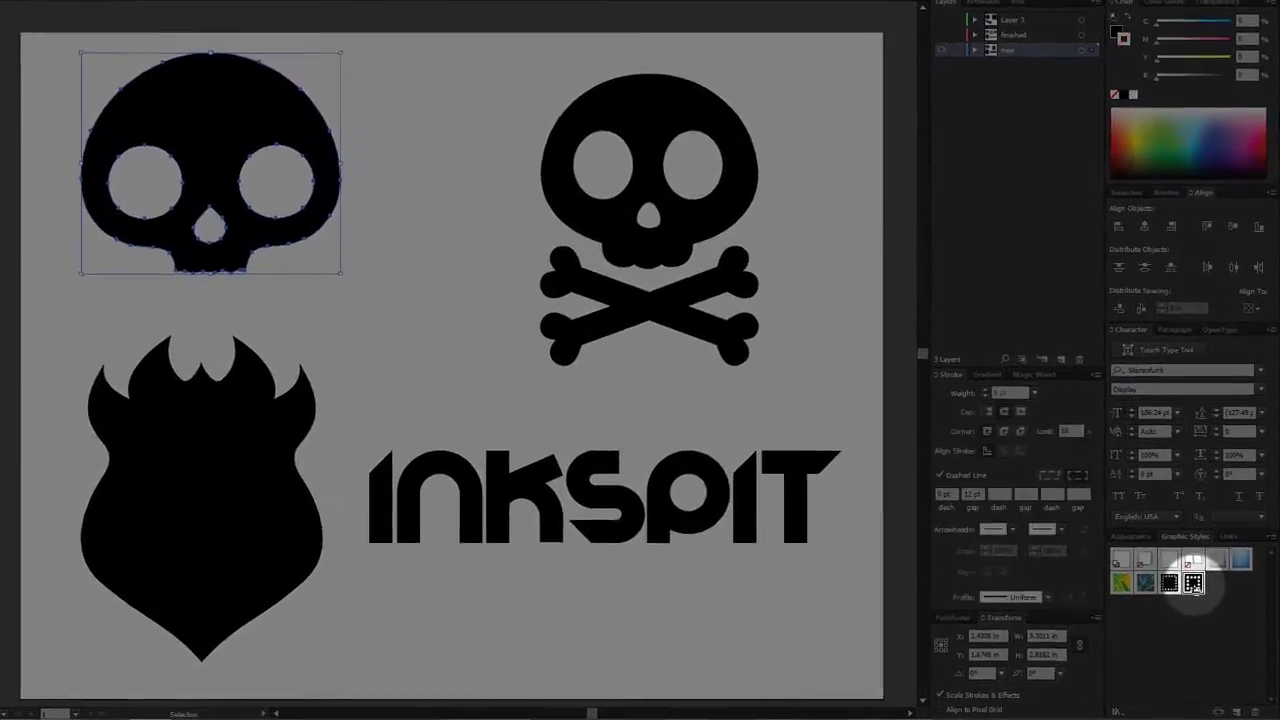
pyautogui.click(1200, 594)
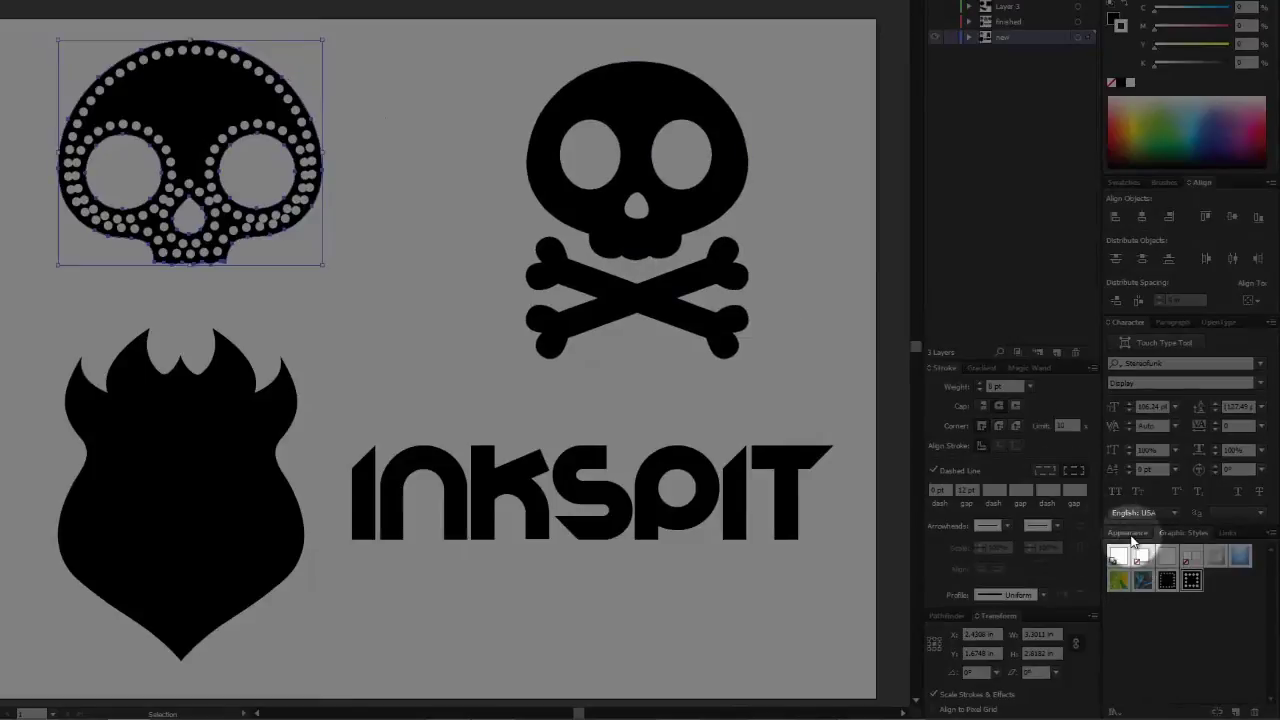
# - Lower the skull's dotted stroke weight for smaller dots
pyautogui.click(1128, 533)
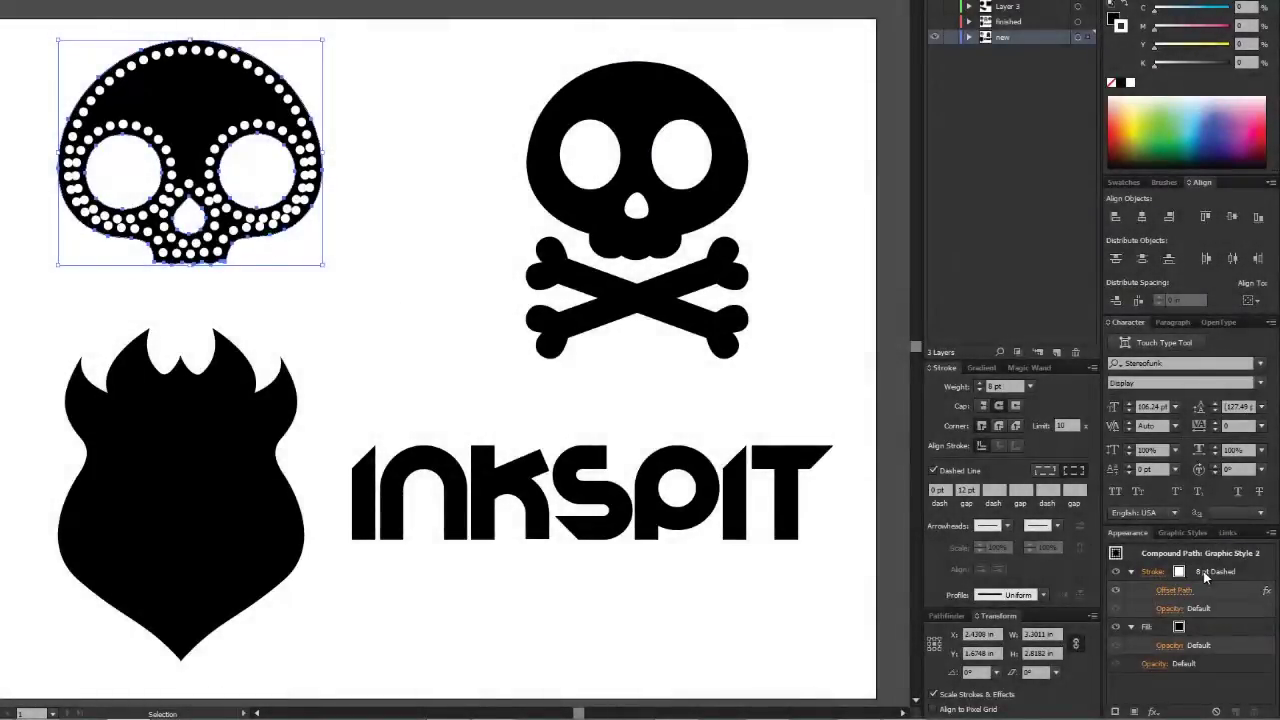
pyautogui.click(1206, 576)
pyautogui.click(1206, 577)
pyautogui.click(1206, 577)
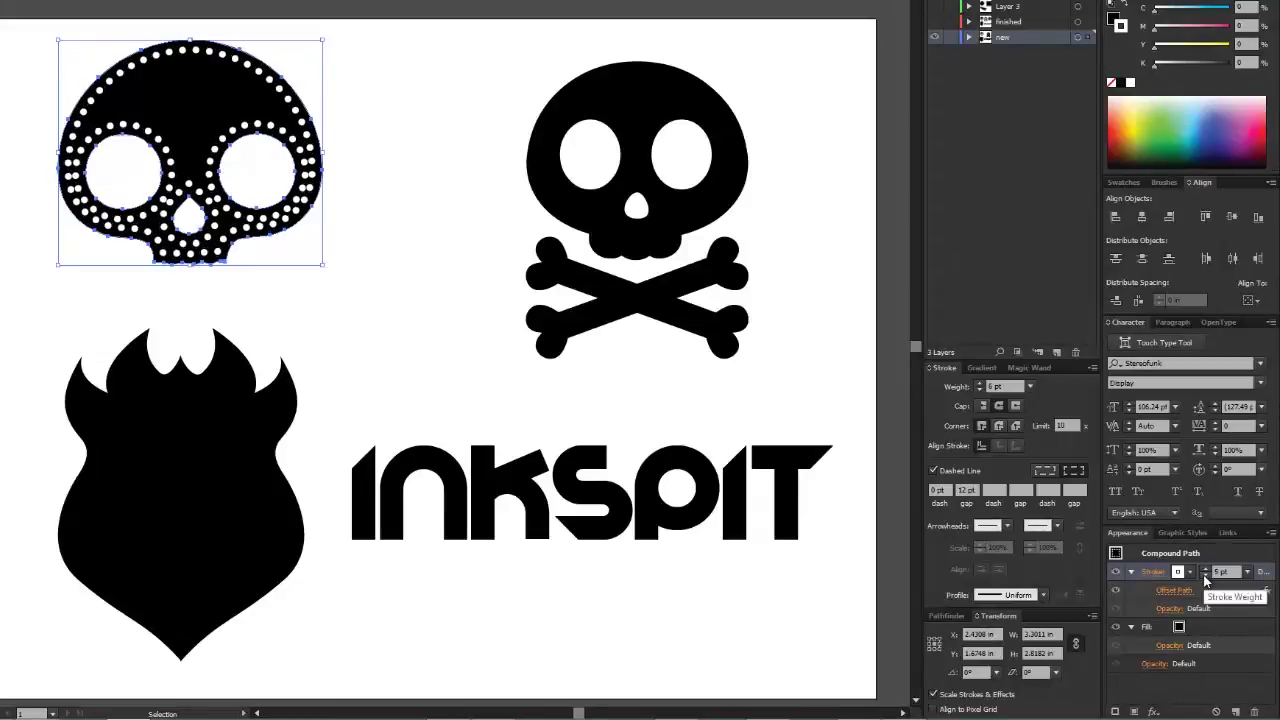
pyautogui.click(1206, 577)
pyautogui.click(1206, 567)
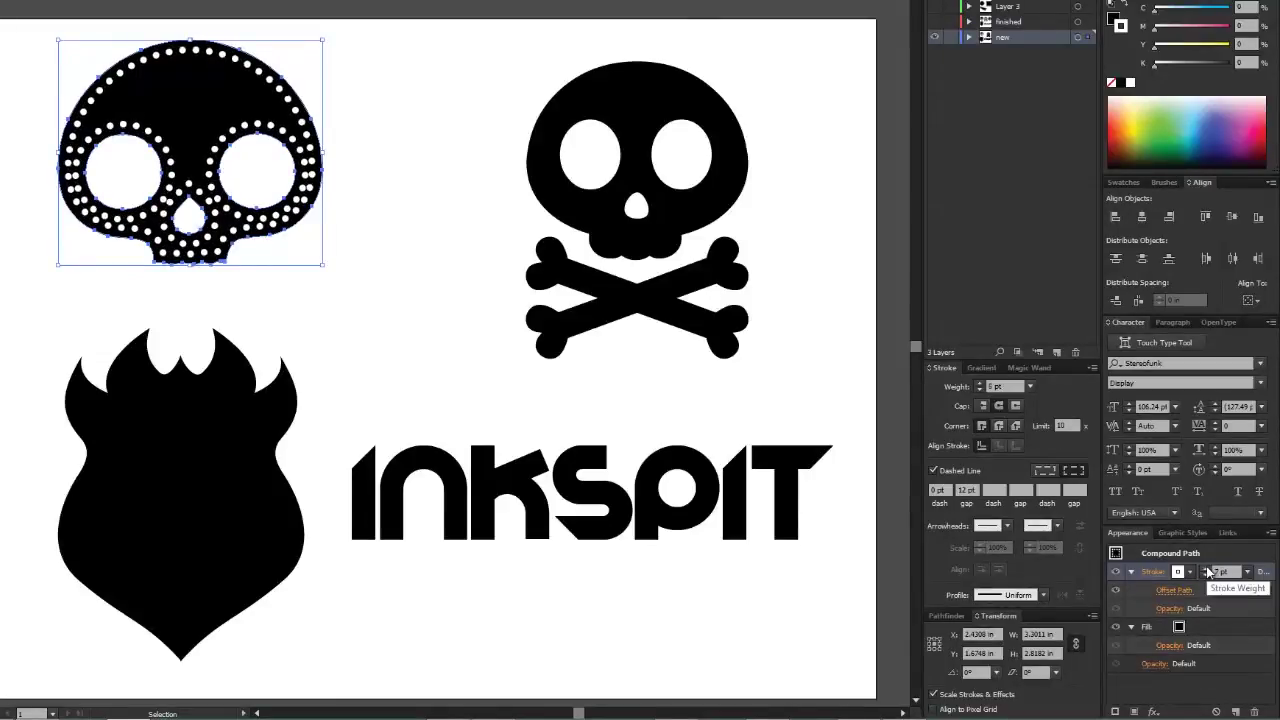
pyautogui.click(1206, 567)
pyautogui.click(1206, 577)
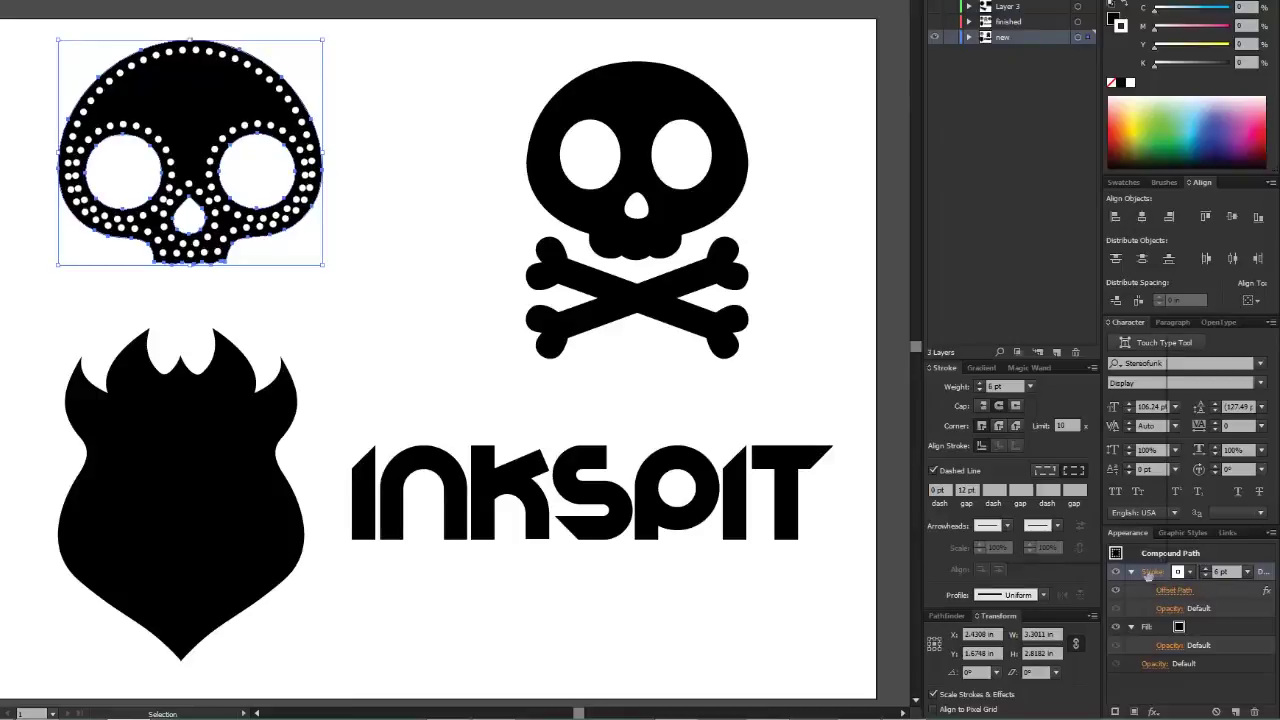
# - Reduce the dash gap to 6 pt so the skull's dots sit closer
pyautogui.click(1152, 571)
pyautogui.click(1038, 444)
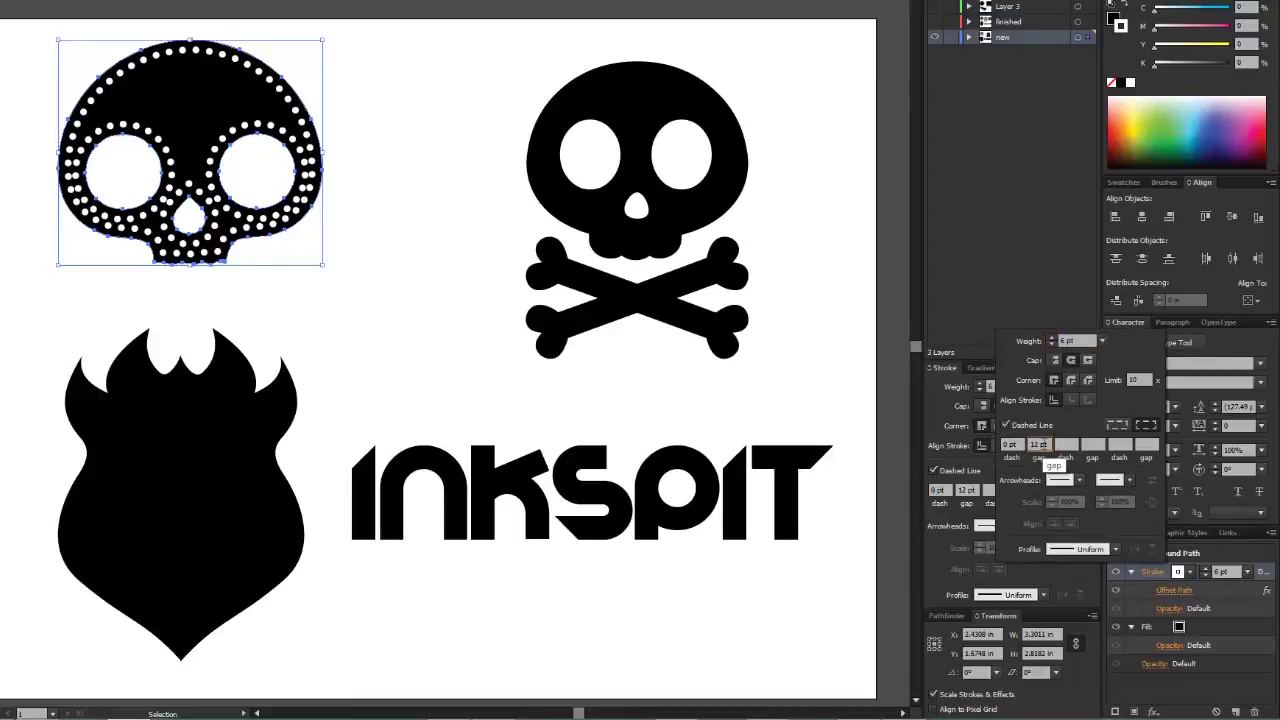
pyautogui.press('Down')
pyautogui.press('Down')
pyautogui.press('Down')
pyautogui.press('Down')
pyautogui.press('Down')
pyautogui.press('Down')
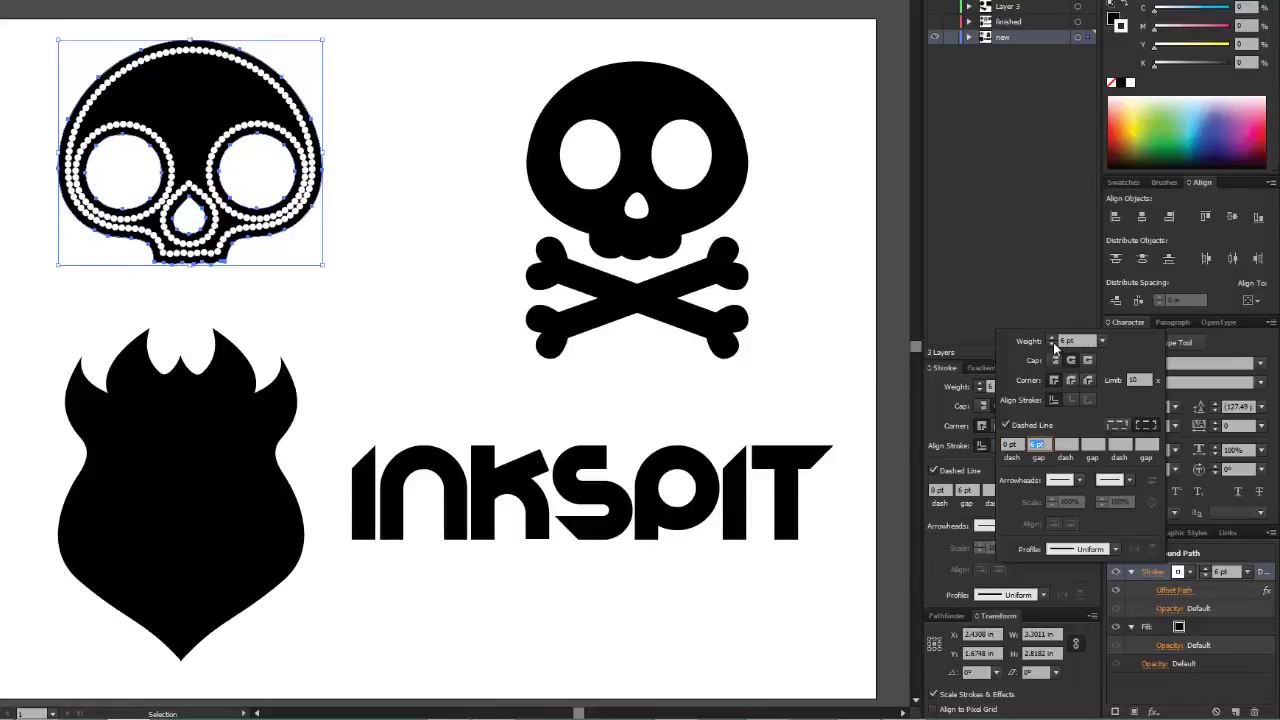
pyautogui.press('Down')
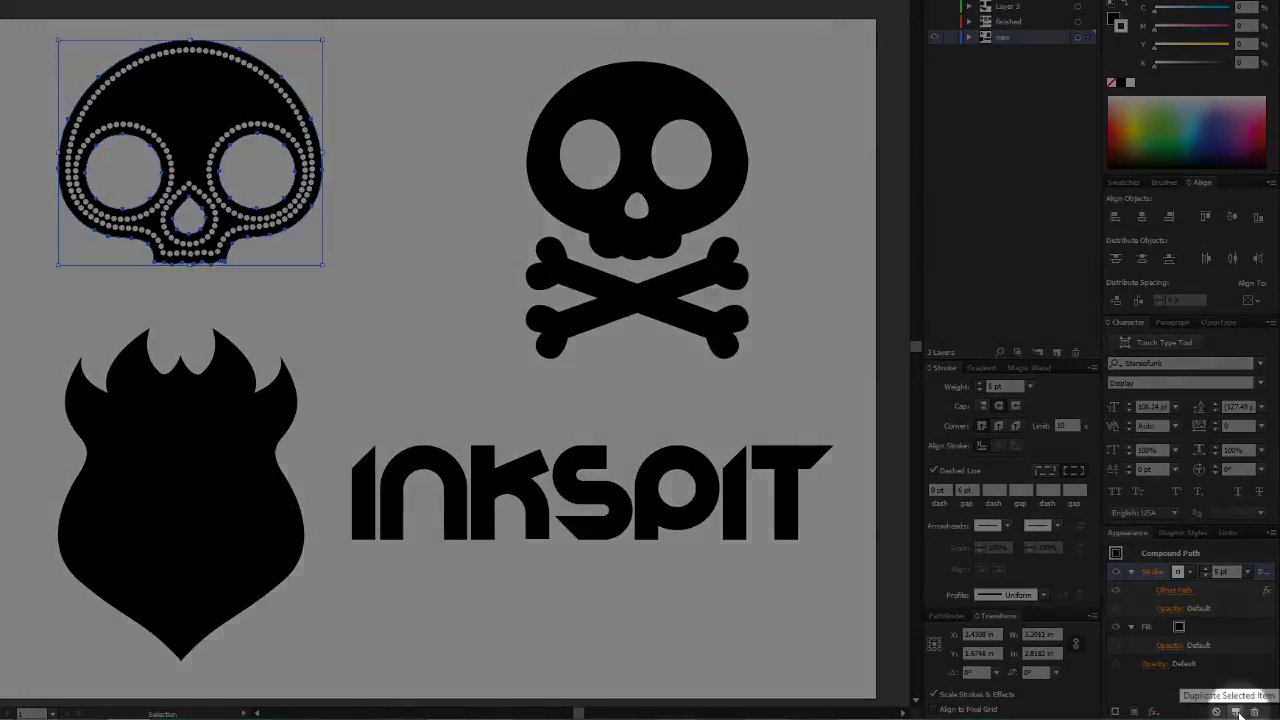
# - Duplicate the skull's dotted stroke and colour the copy orange
pyautogui.click(1232, 571)
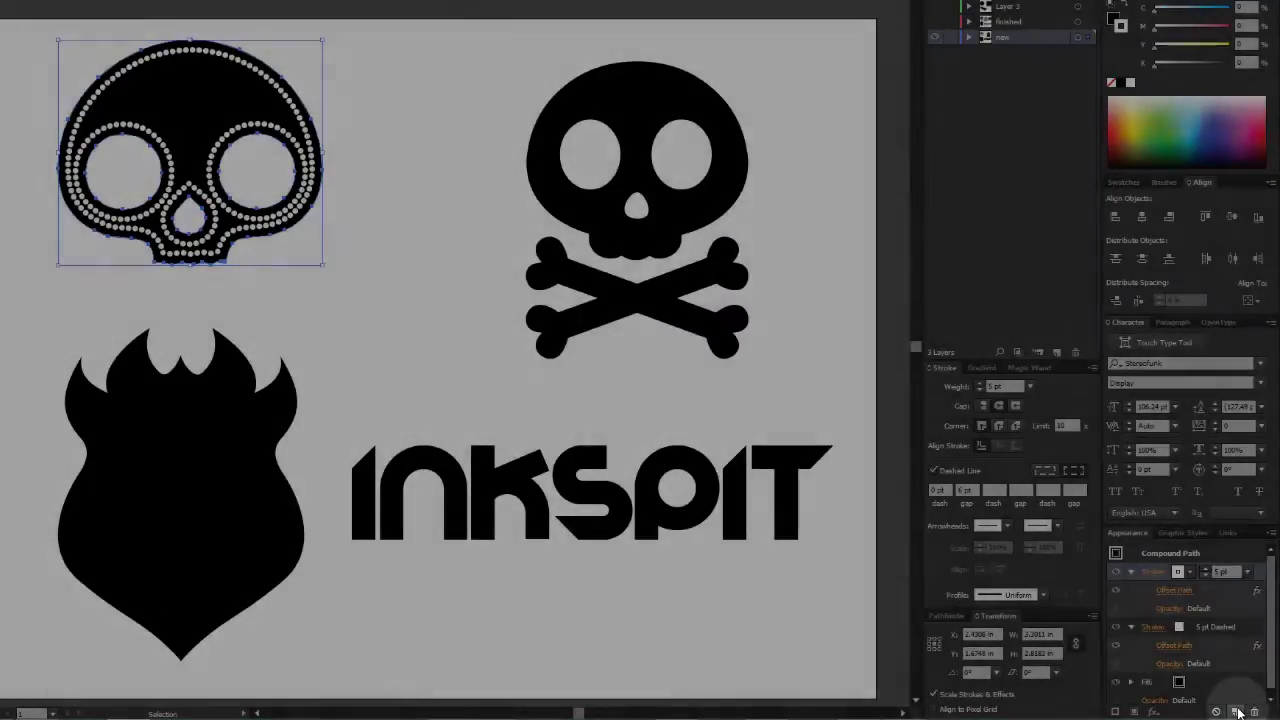
pyautogui.click(1238, 708)
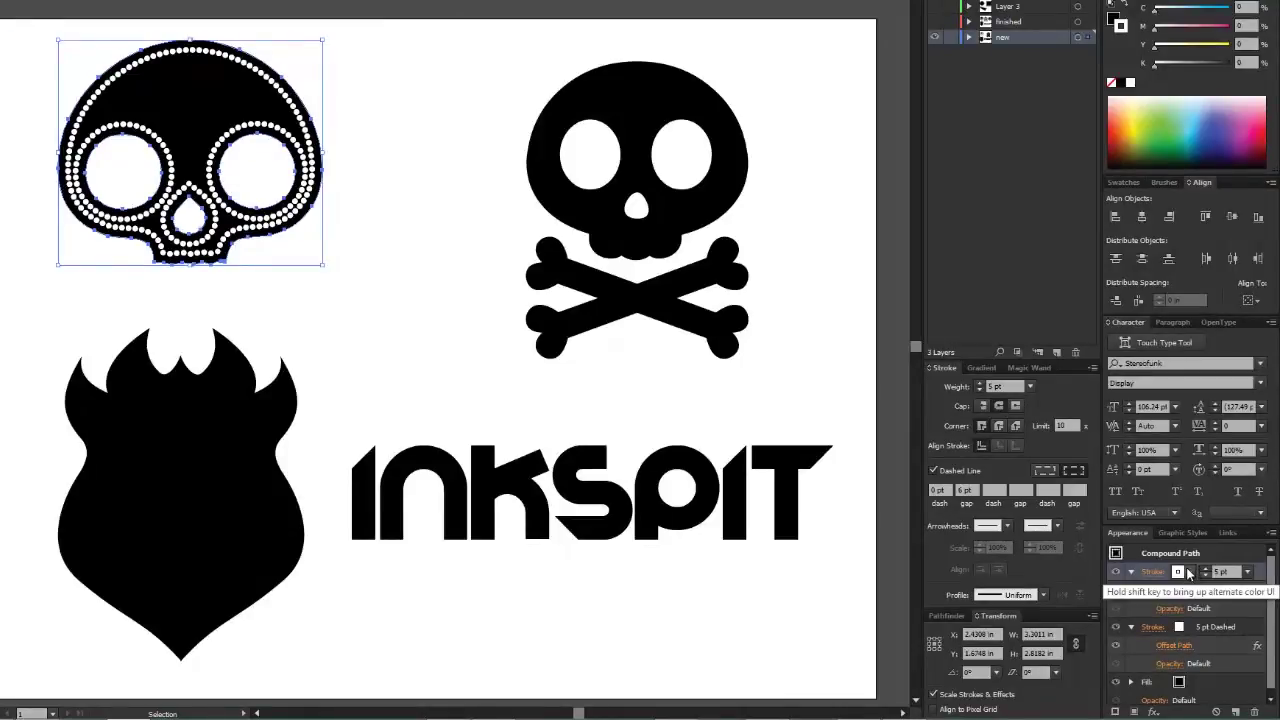
pyautogui.click(1191, 575)
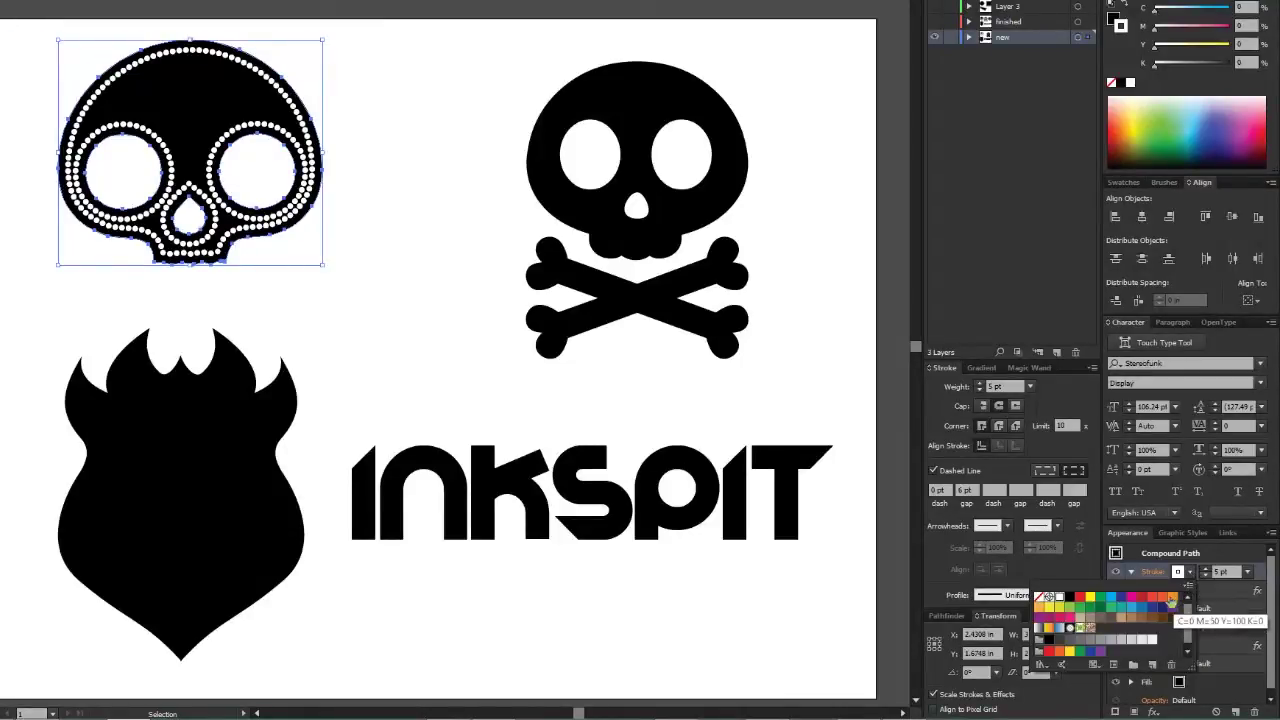
pyautogui.click(1172, 598)
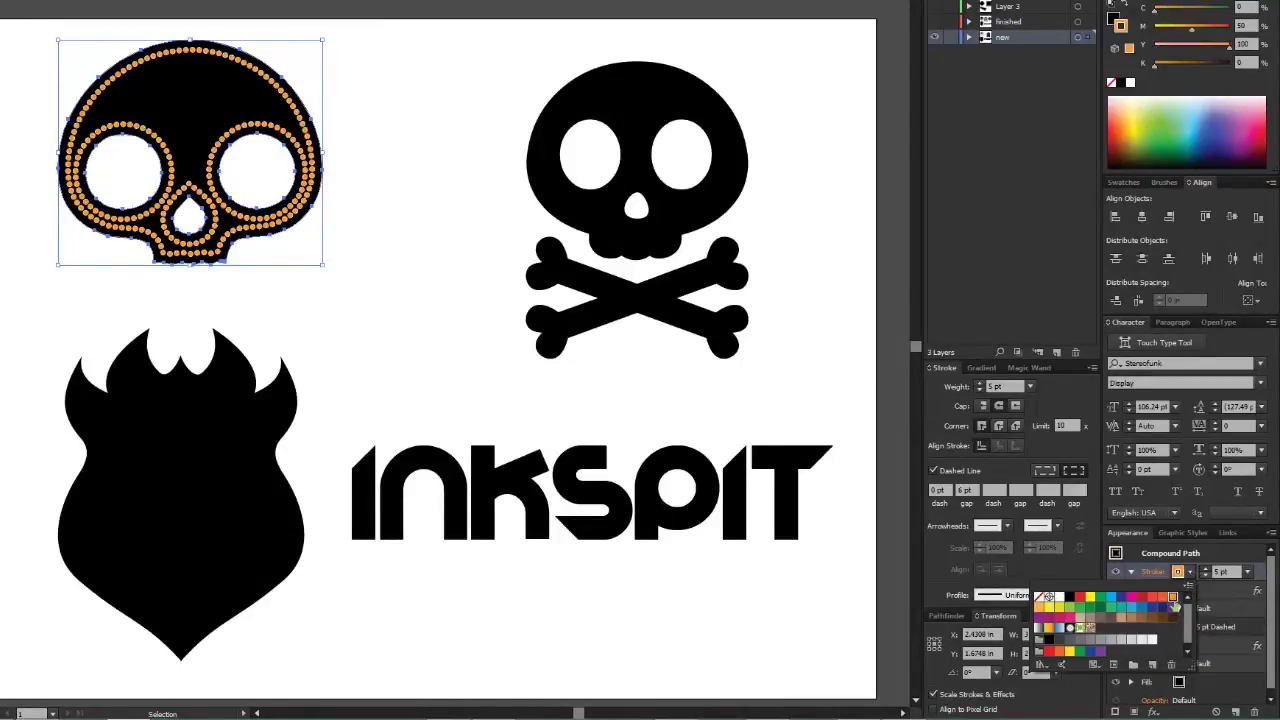
pyautogui.click(1260, 582)
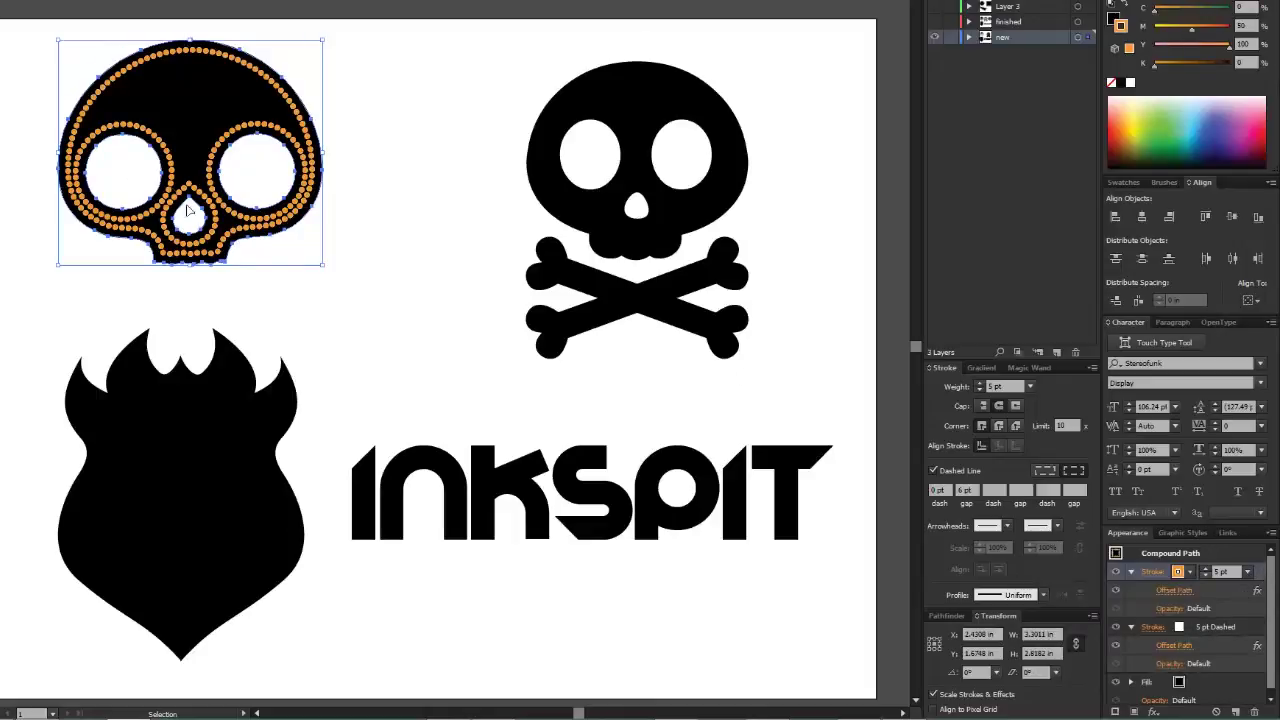
# - Set the orange stroke's Offset Path to 0.125 in outward and deselect
pyautogui.click(1172, 590)
pyautogui.click(700, 355)
pyautogui.click(762, 277)
pyautogui.press('Home')
pyautogui.press('Delete')
pyautogui.press('Down')
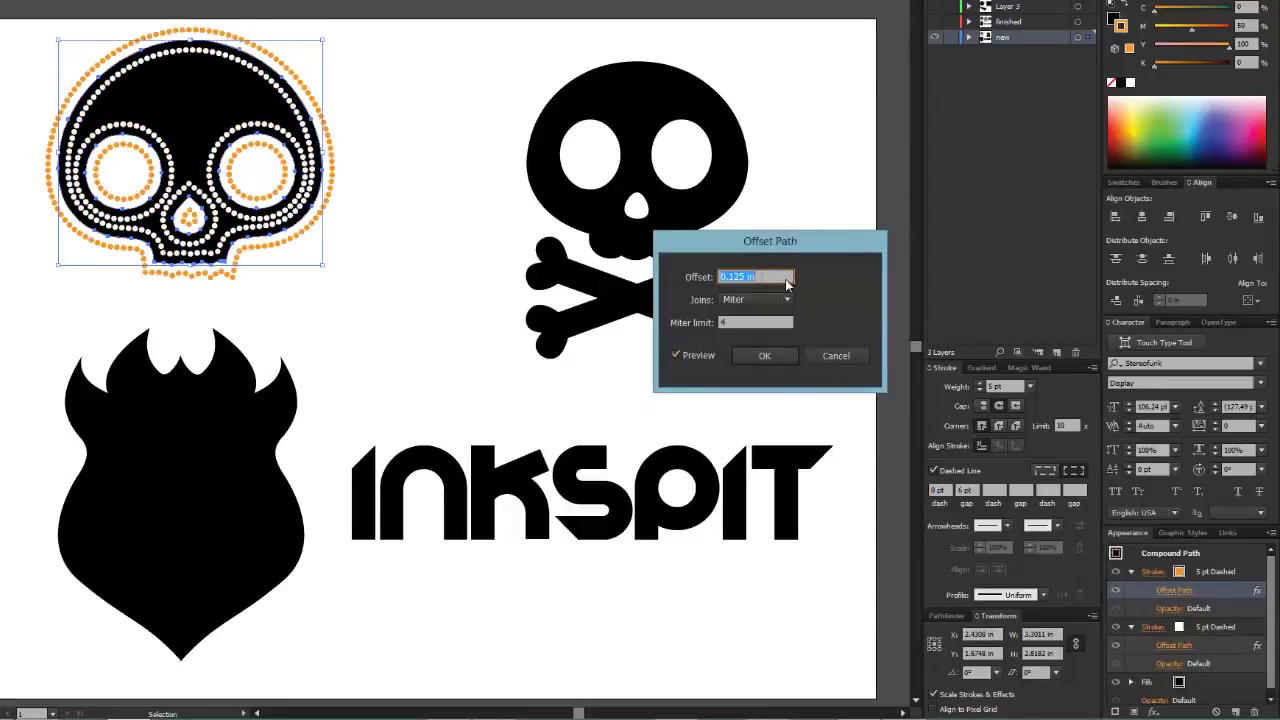
pyautogui.click(741, 358)
pyautogui.click(460, 297)
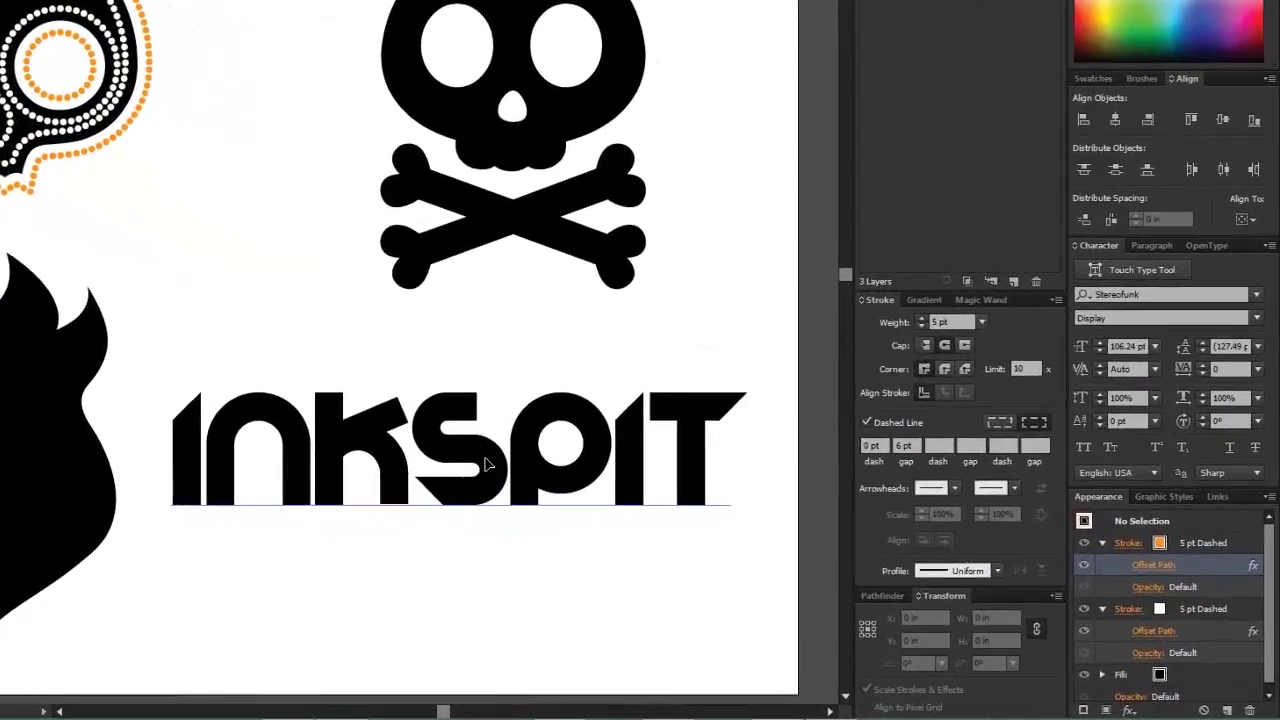
# - Select the INKSPIT lettering, nudge it up slightly, and apply Graphic Style 2
pyautogui.click(613, 504)
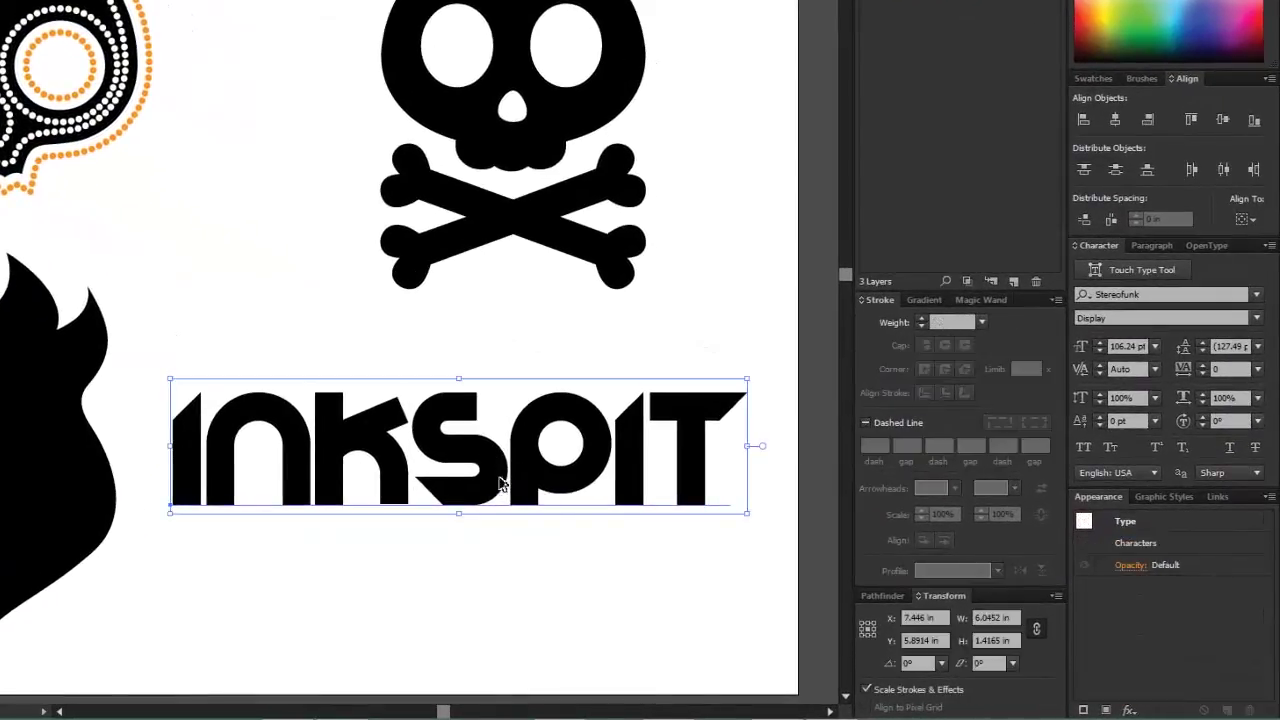
pyautogui.moveTo(501, 484); pyautogui.dragTo(507, 464)
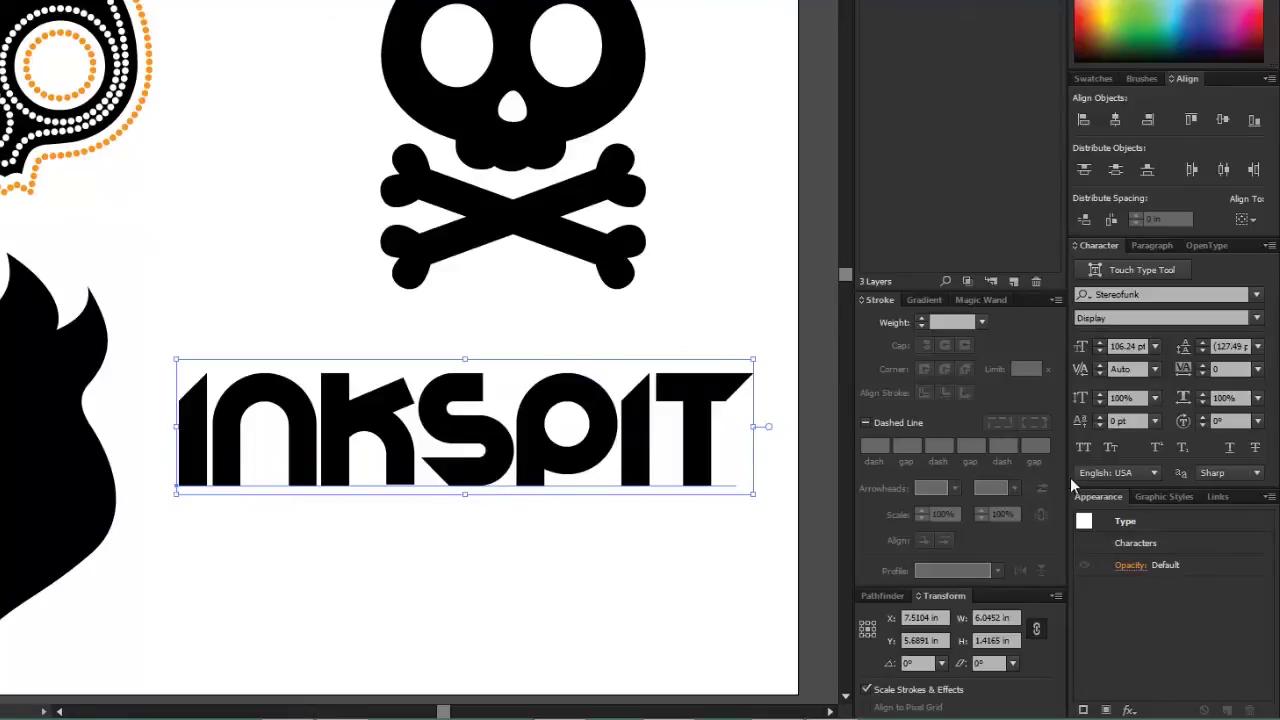
pyautogui.click(1164, 498)
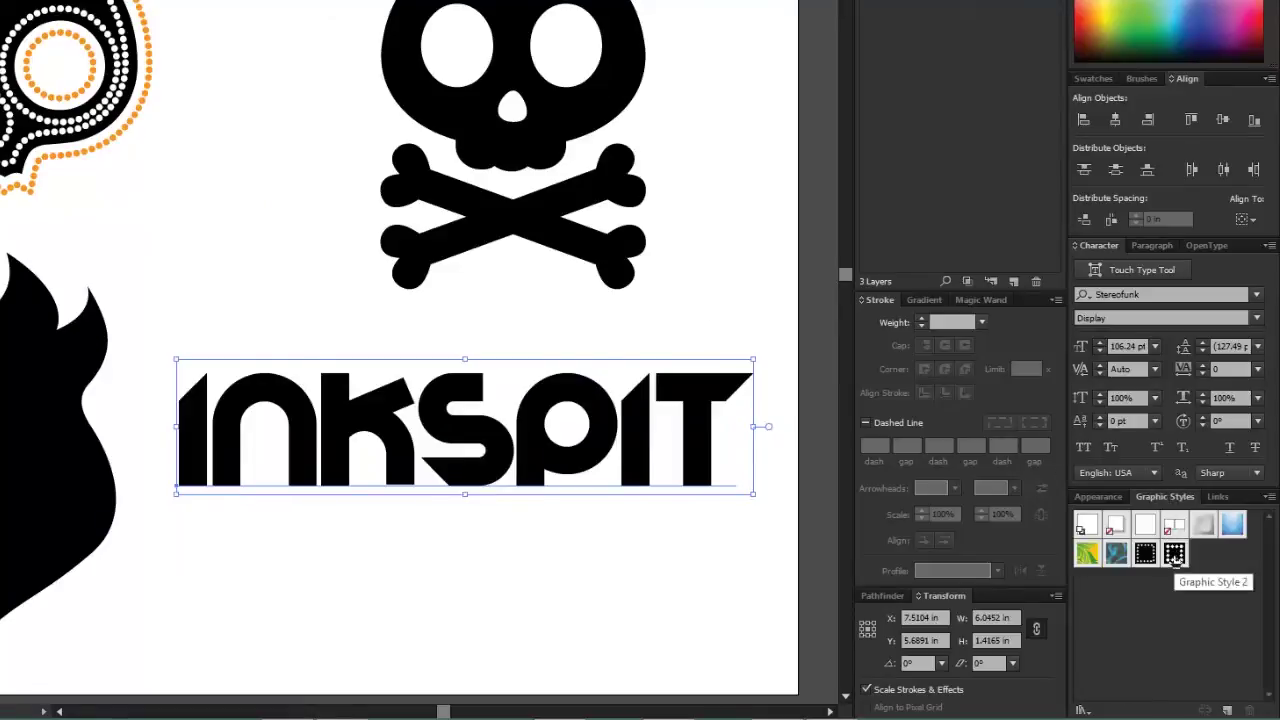
pyautogui.click(1174, 553)
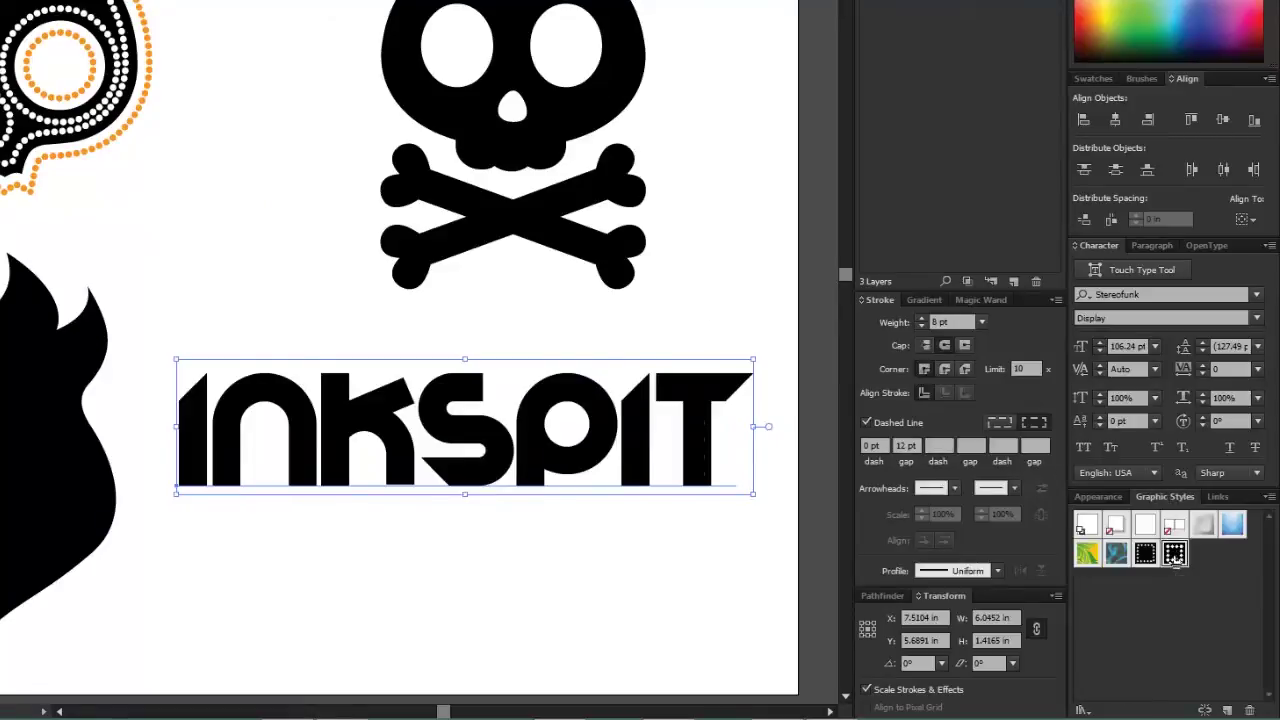
# - Set the lettering's dotted stroke weight to 7 pt in the Appearance panel
pyautogui.click(1104, 497)
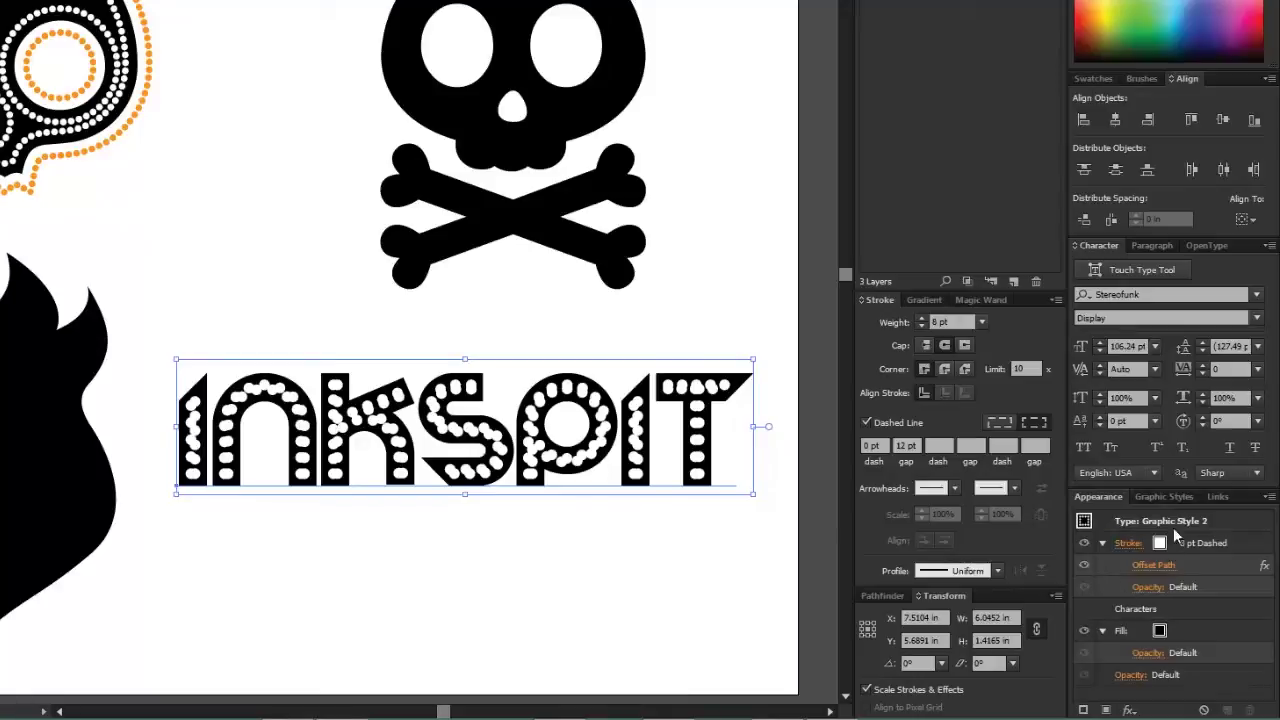
pyautogui.click(1201, 543)
pyautogui.click(1190, 547)
pyautogui.click(1190, 547)
pyautogui.click(1190, 540)
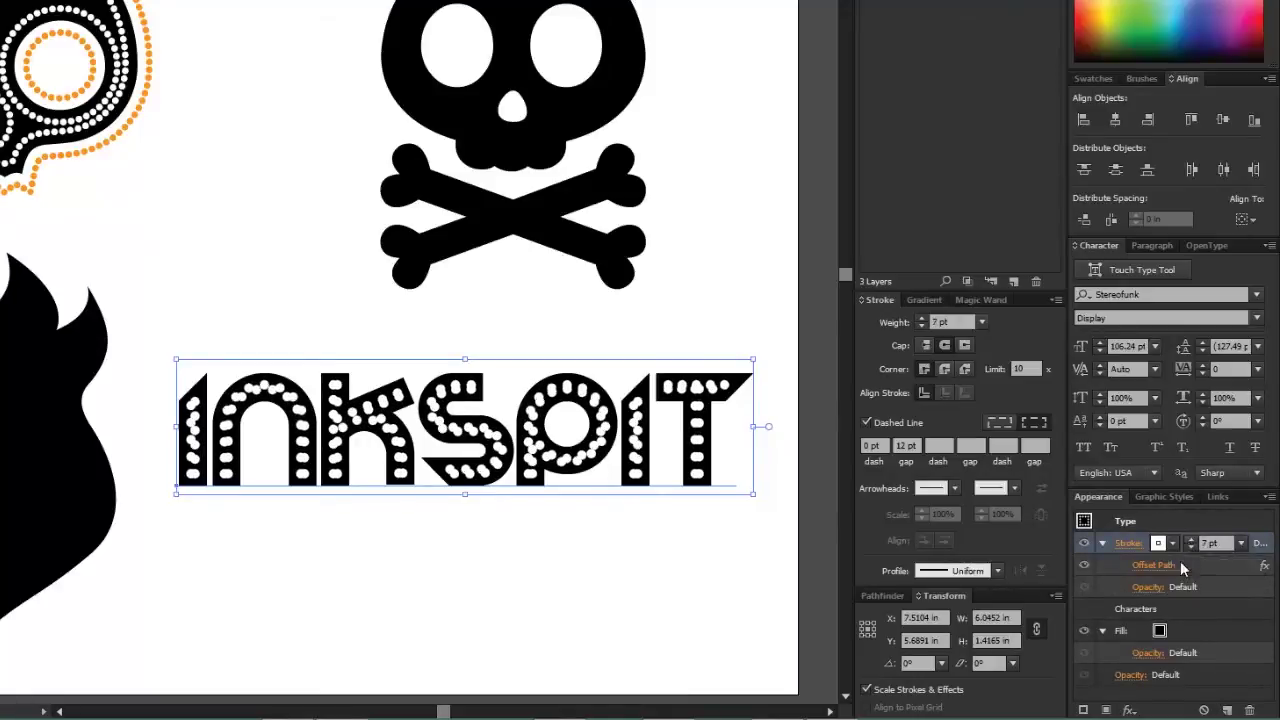
# - Set the dotted stroke's dash gap to 14 pt
pyautogui.click(1130, 544)
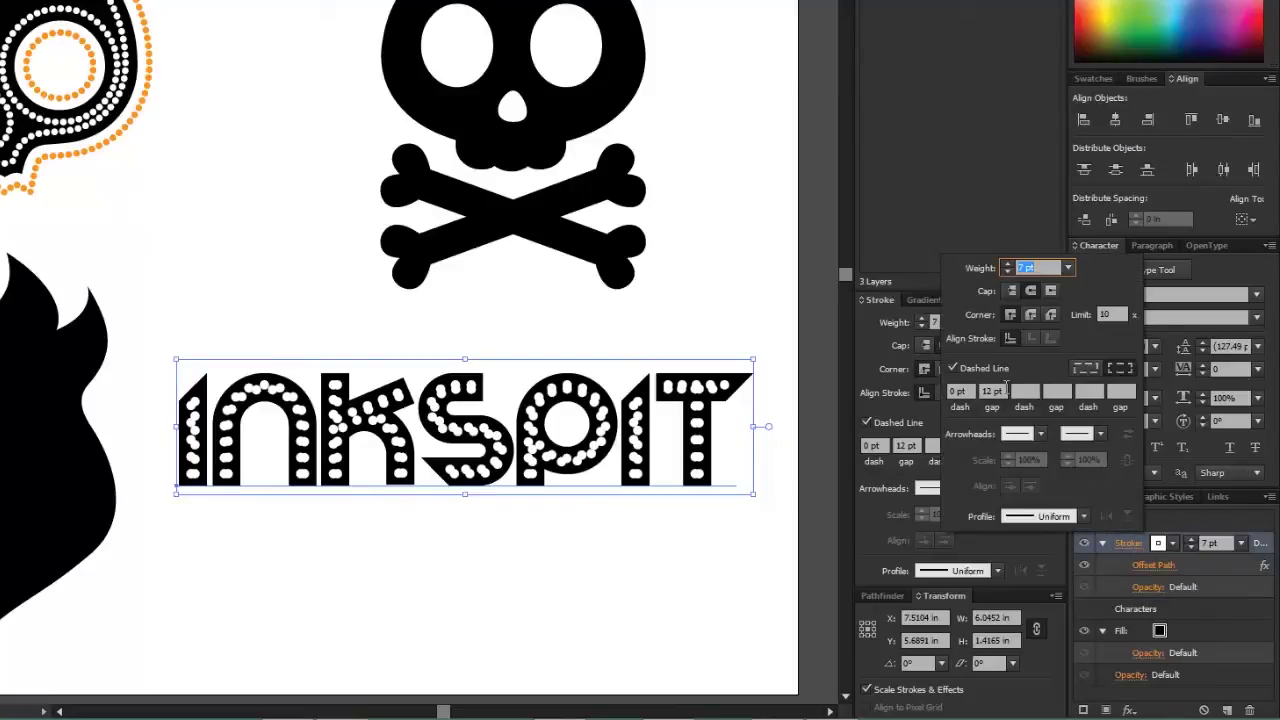
pyautogui.doubleClick(996, 391)
pyautogui.write('8')
pyautogui.press('Return')
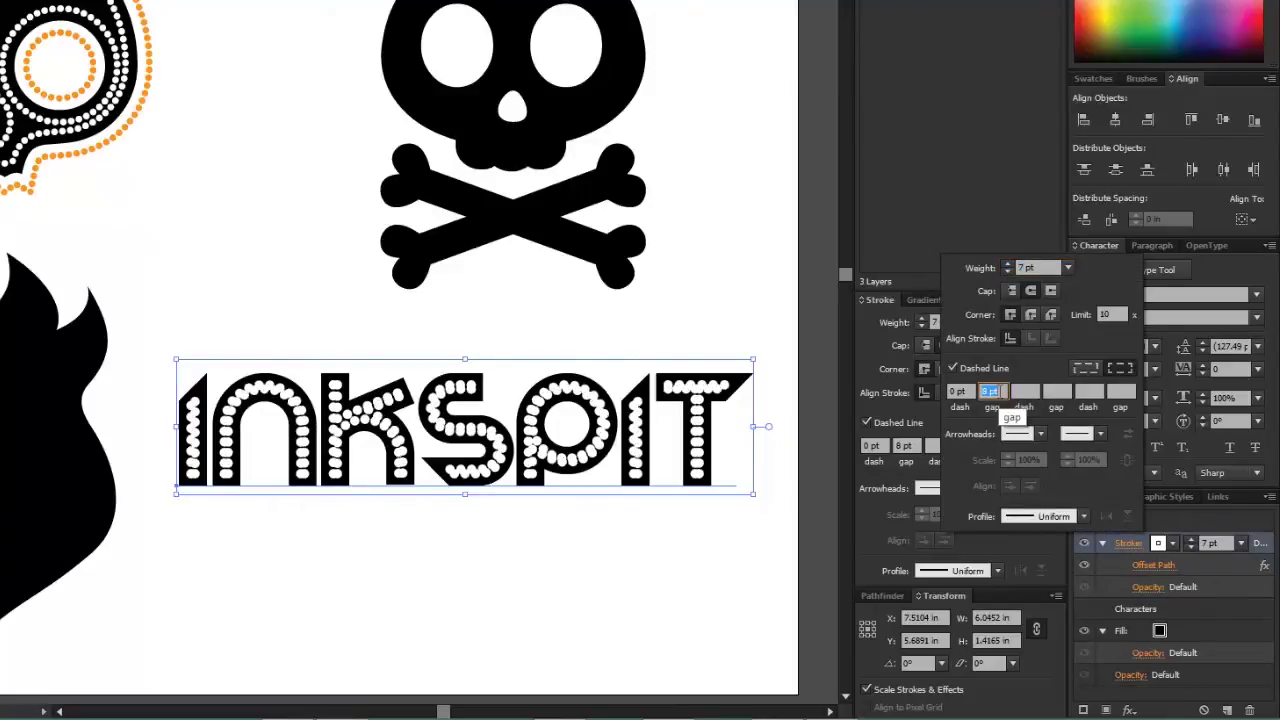
pyautogui.press('Up')
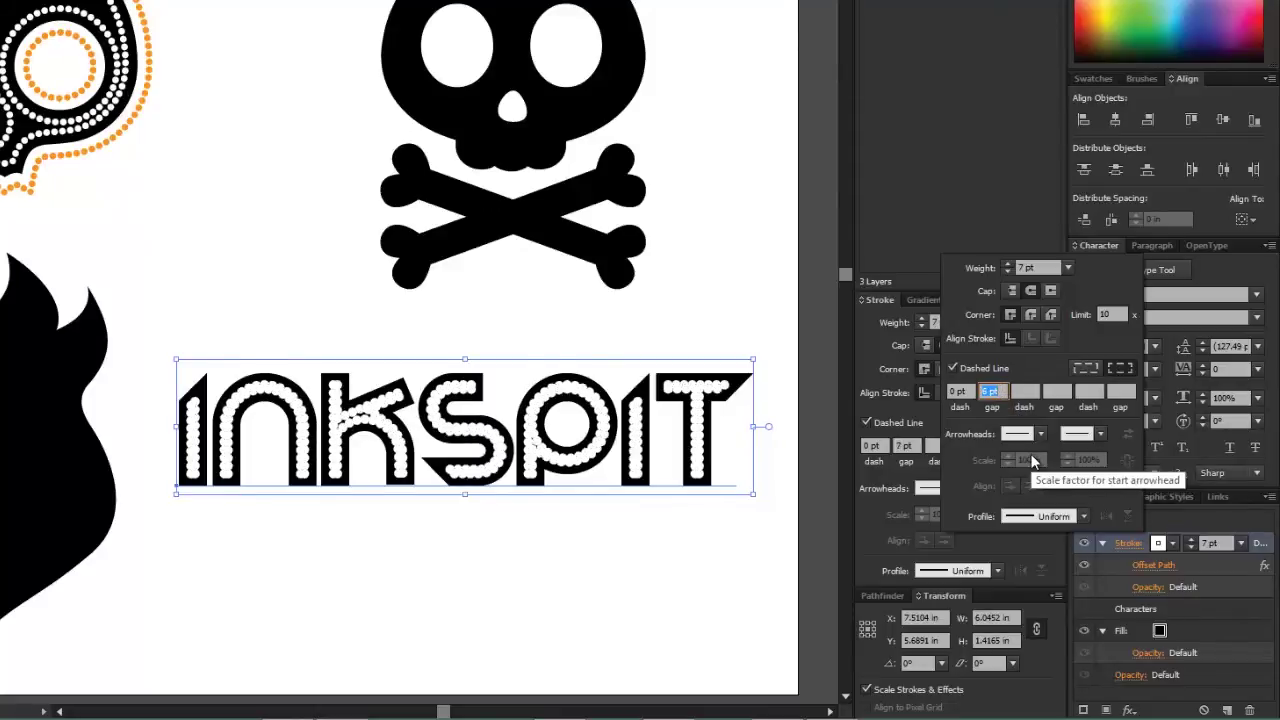
pyautogui.press('Up')
pyautogui.press('Up')
pyautogui.press('Up')
pyautogui.press('Up')
pyautogui.press('Up')
pyautogui.press('Up')
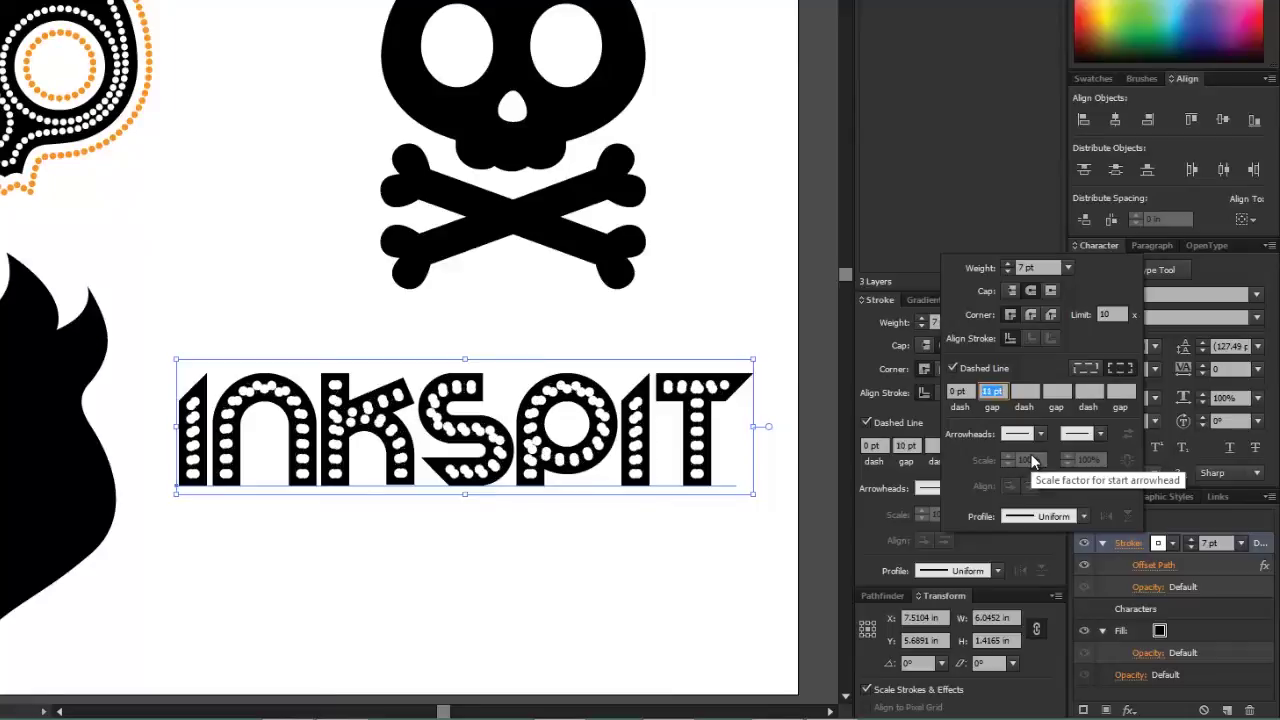
pyautogui.press('Down')
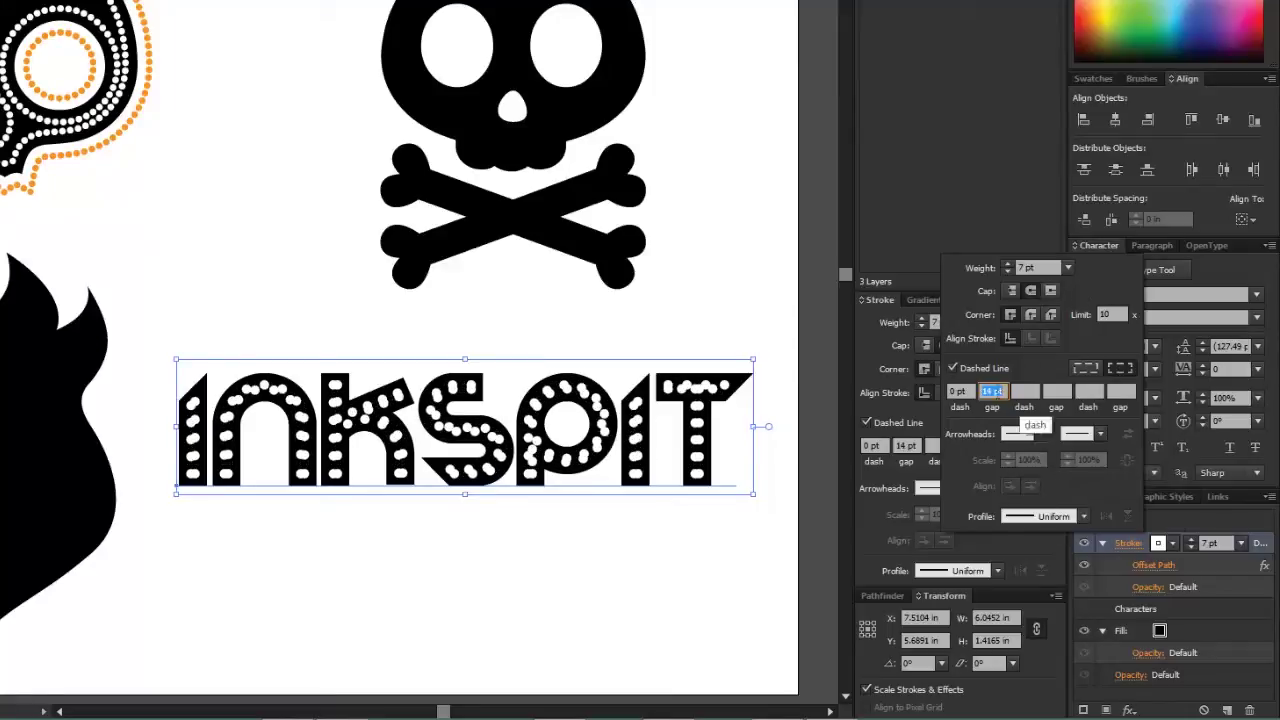
pyautogui.click(962, 391)
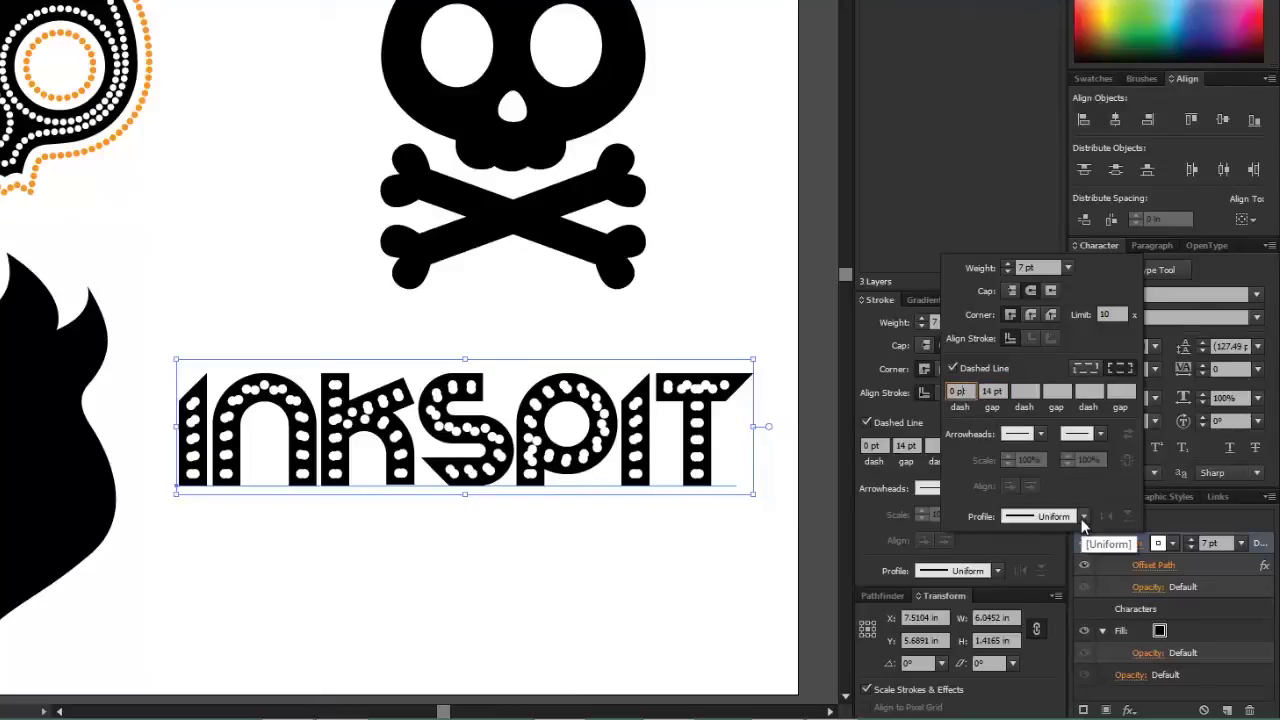
pyautogui.press('Escape')
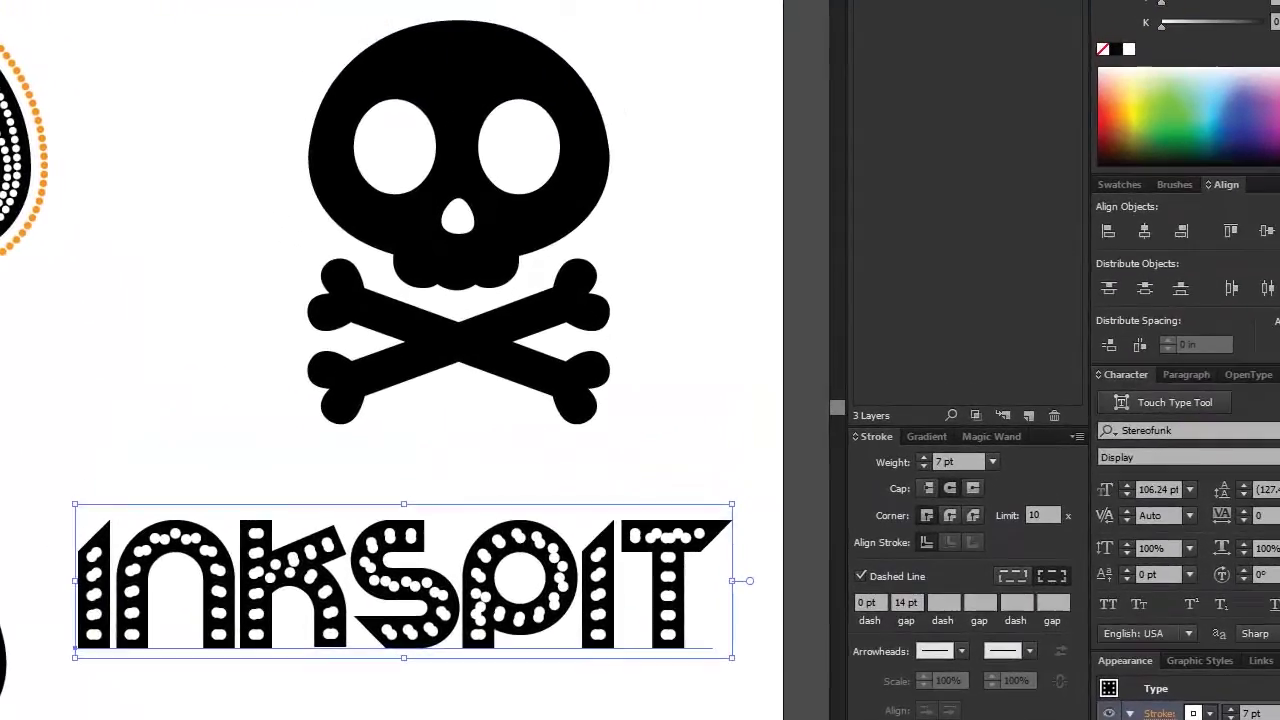
# - Change the INKSPIT stroke's Offset Path from -0.125 in to 0 in with Preview on
pyautogui.click(1153, 572)
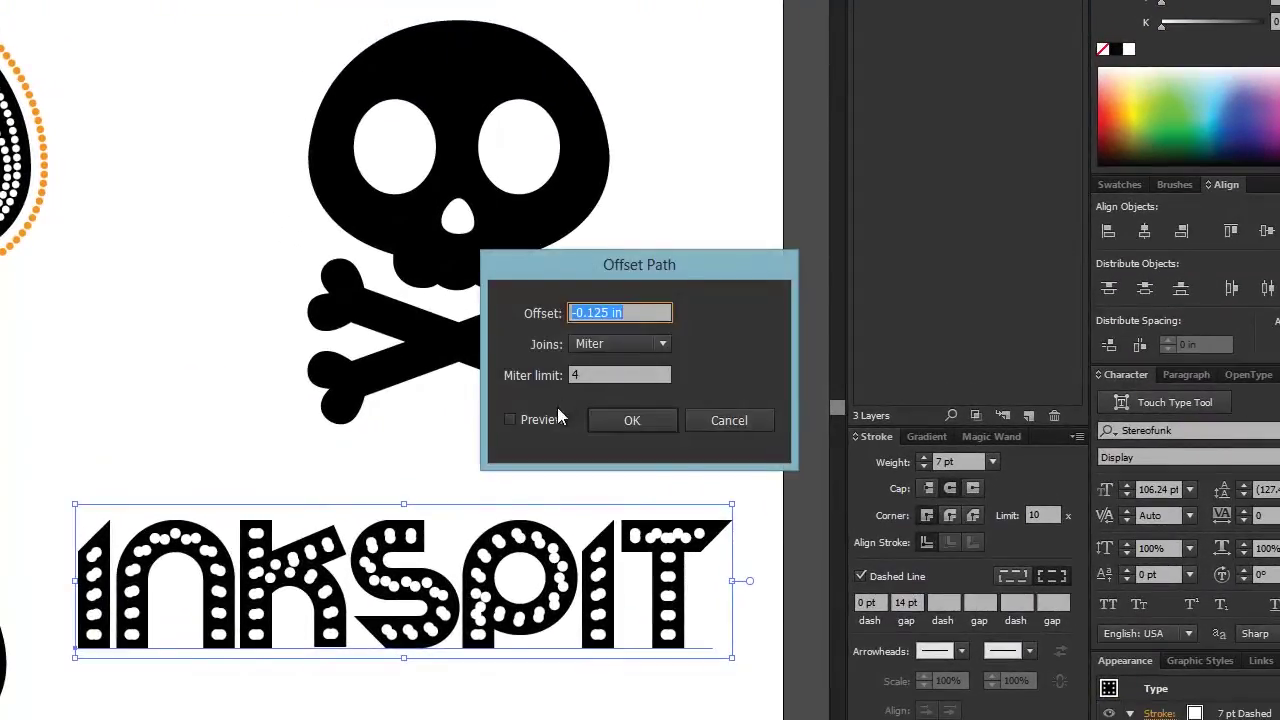
pyautogui.click(555, 418)
pyautogui.click(636, 312)
pyautogui.press('Up')
pyautogui.press('Up')
pyautogui.press('Up')
pyautogui.press('Up')
pyautogui.press('Up')
pyautogui.press('Up')
pyautogui.press('Up')
pyautogui.press('Up')
pyautogui.press('Up')
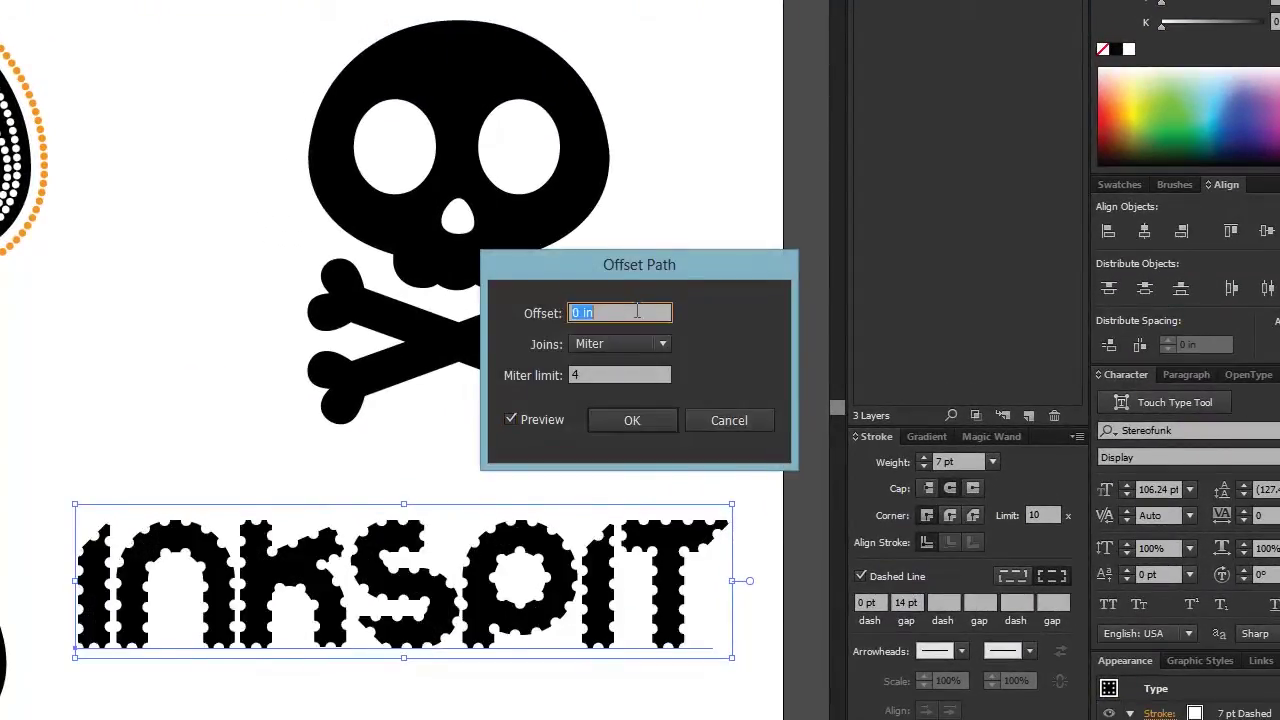
pyautogui.press('Down')
pyautogui.press('Up')
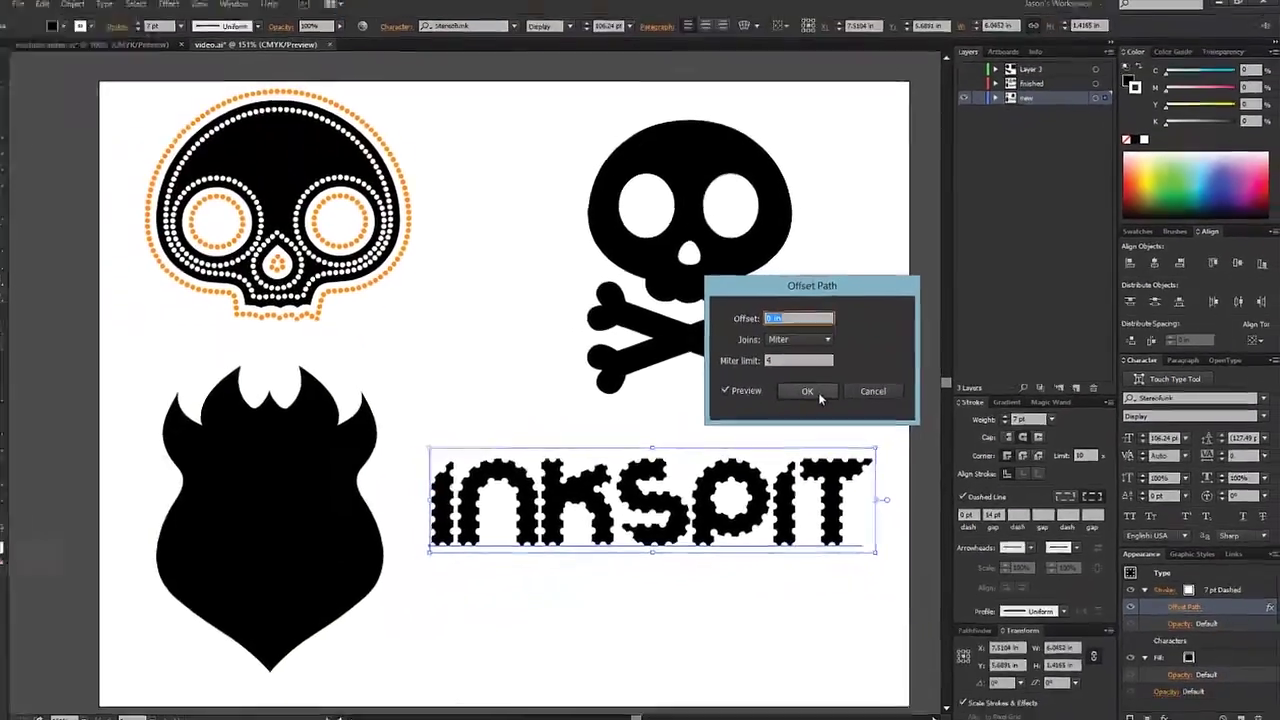
pyautogui.click(632, 420)
# - Compare the lettering with and without its effects, then select the skull and crossbones
pyautogui.click(818, 622)
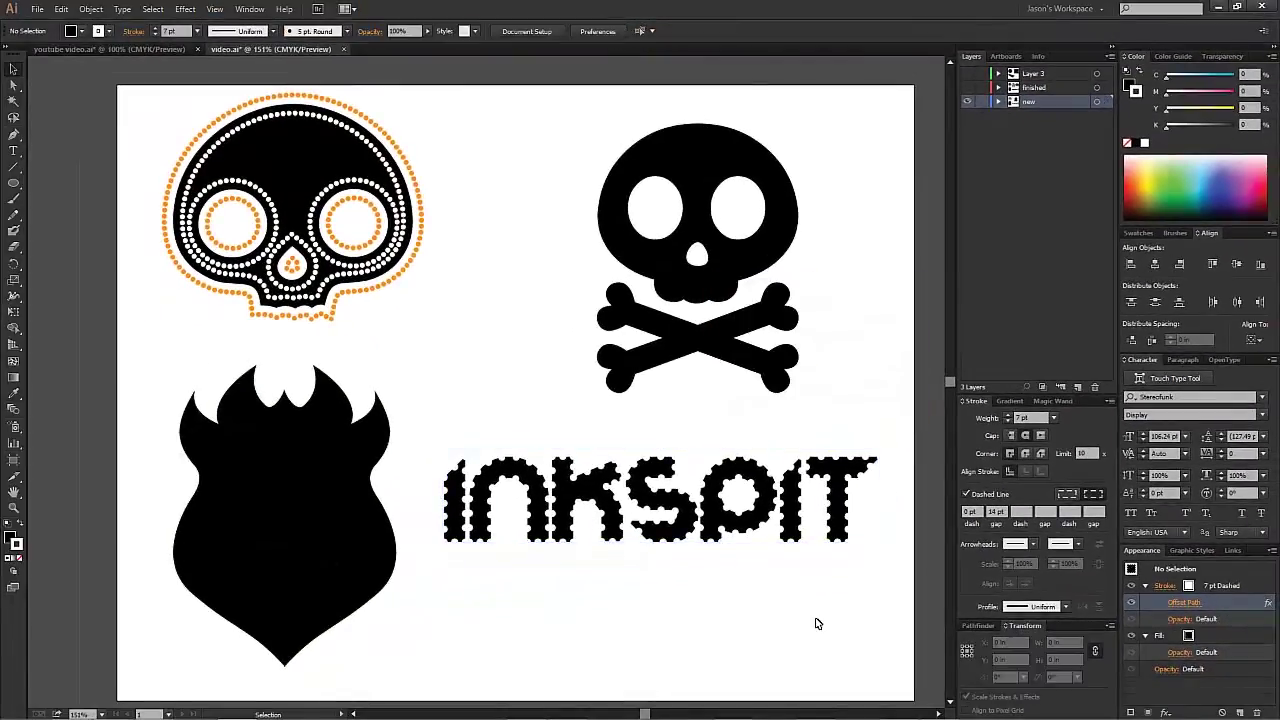
pyautogui.hotkey('ctrl', 'z')
pyautogui.hotkey('ctrl', 'shift', 'z')
pyautogui.hotkey('ctrl', 'z')
pyautogui.hotkey('ctrl', 'shift', 'z')
pyautogui.click(776, 249)
# - Nudge the skull and crossbones up-left and apply the dotted graphic style
pyautogui.moveTo(765, 250); pyautogui.dragTo(753, 243)
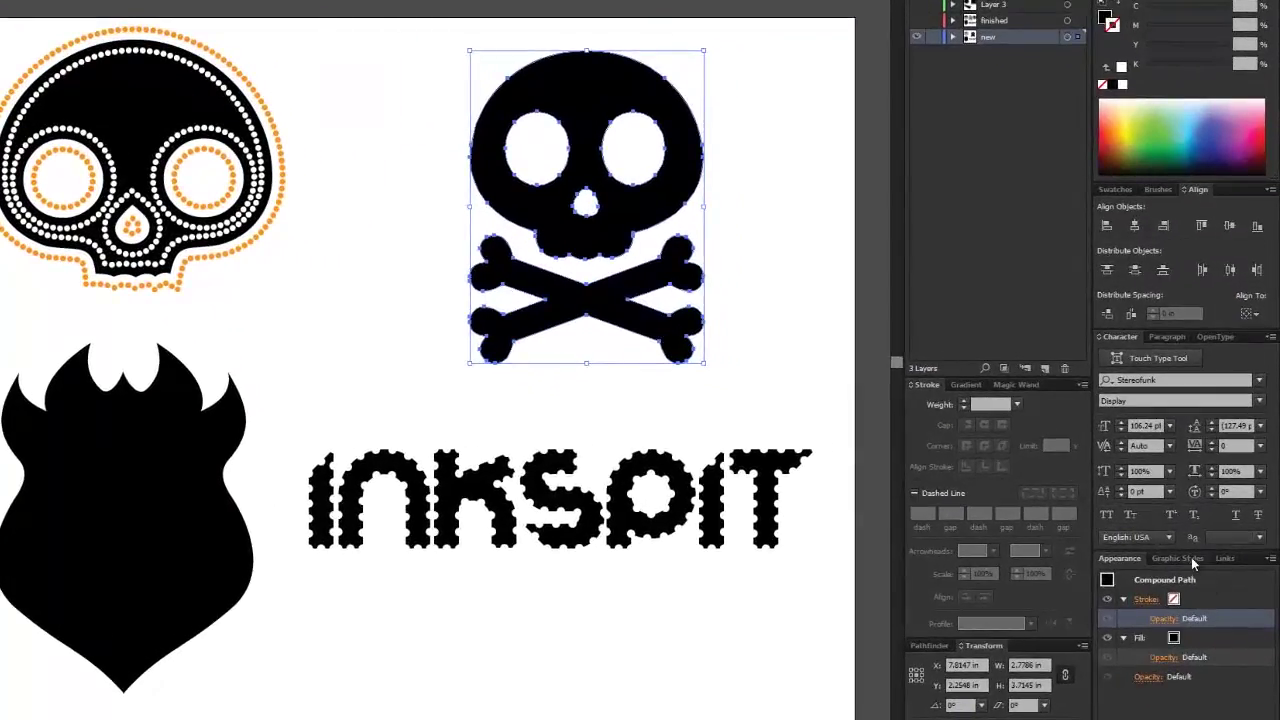
pyautogui.click(1190, 559)
pyautogui.click(1186, 610)
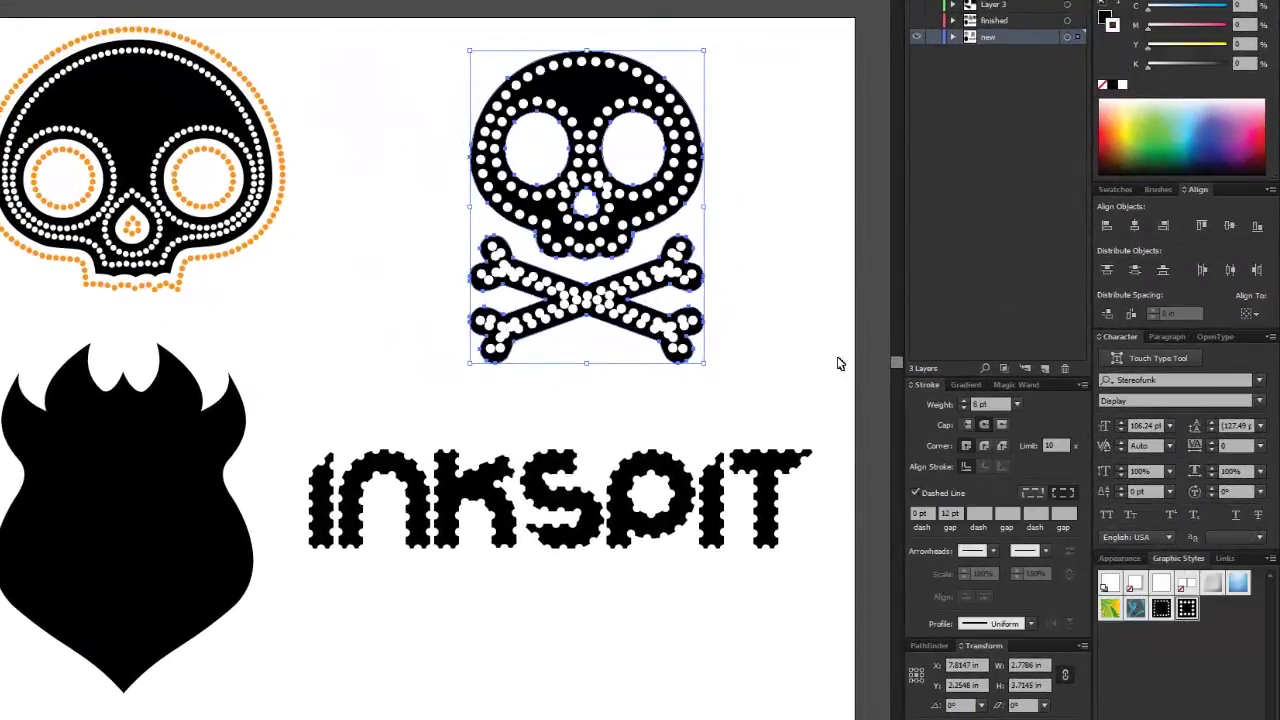
# - Set the skull's dotted stroke weight to 6 pt
pyautogui.click(1119, 558)
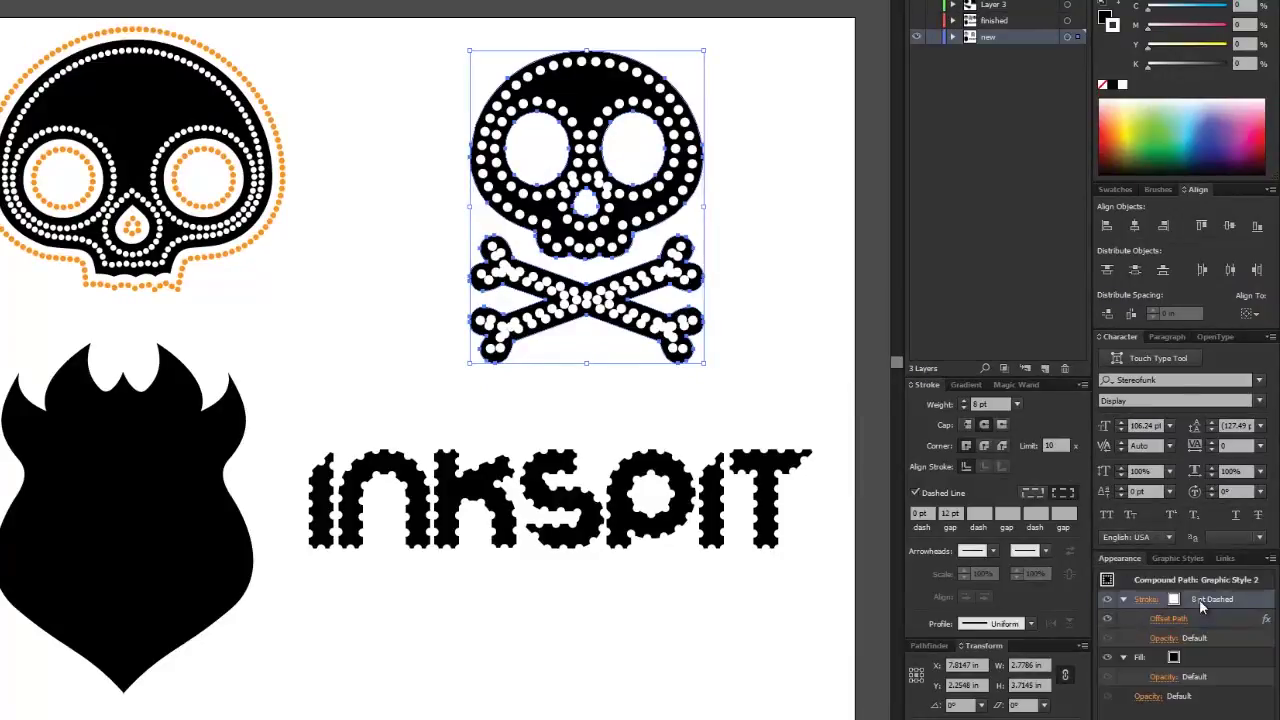
pyautogui.click(1201, 604)
pyautogui.click(1200, 603)
pyautogui.click(1200, 603)
pyautogui.click(1201, 604)
pyautogui.click(1201, 596)
# - Turn the skull's dots into 6 pt dashes in the dashed-line settings
pyautogui.click(1146, 599)
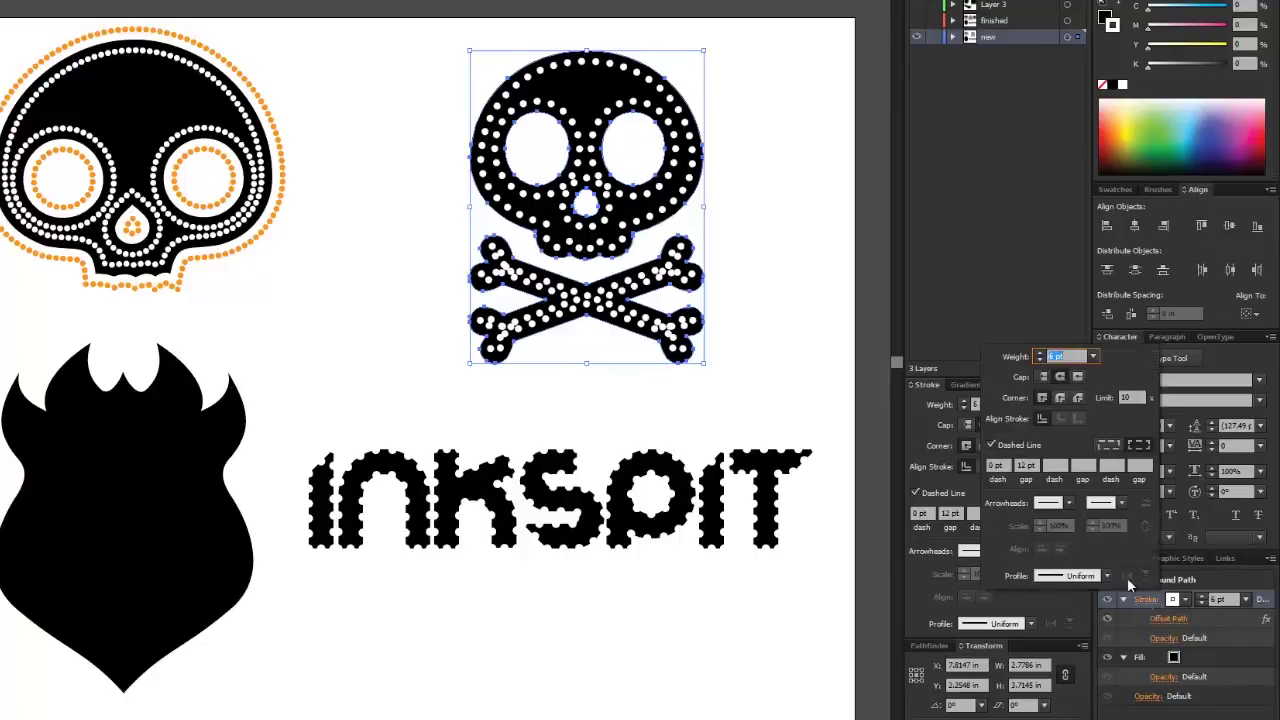
pyautogui.press('Down')
pyautogui.press('Down')
pyautogui.press('Down')
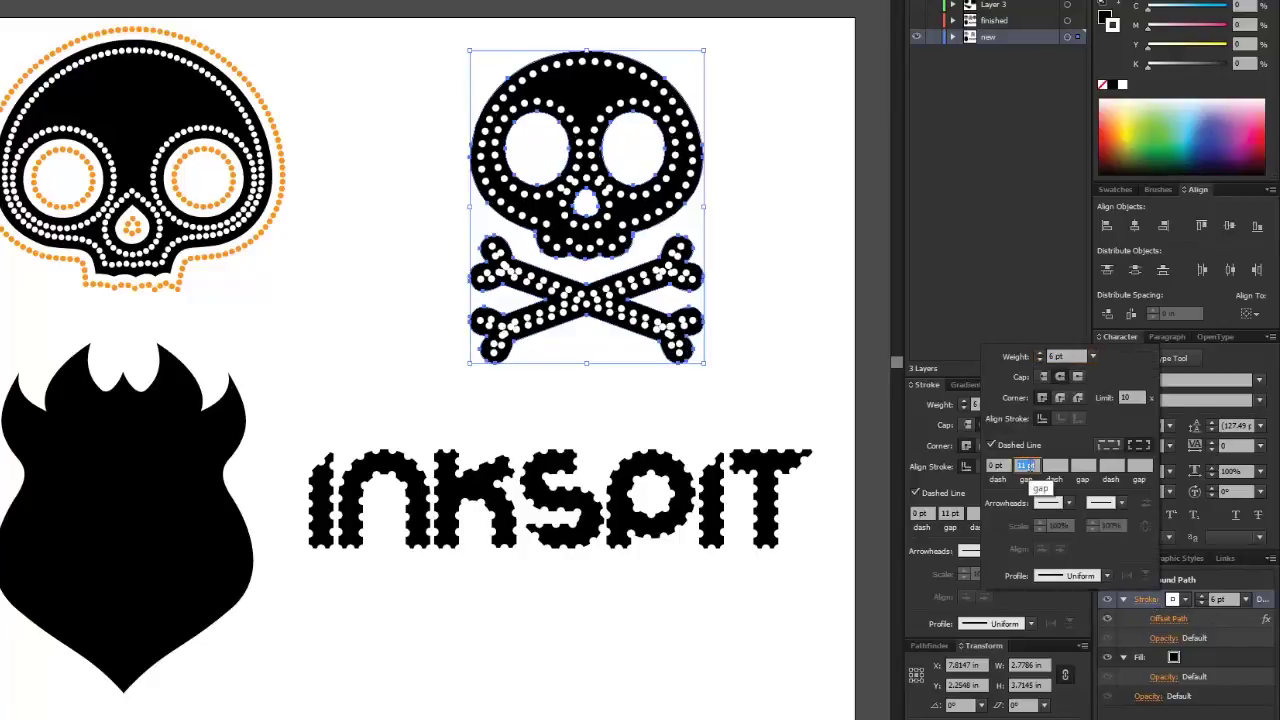
pyautogui.press('Down')
pyautogui.press('Up')
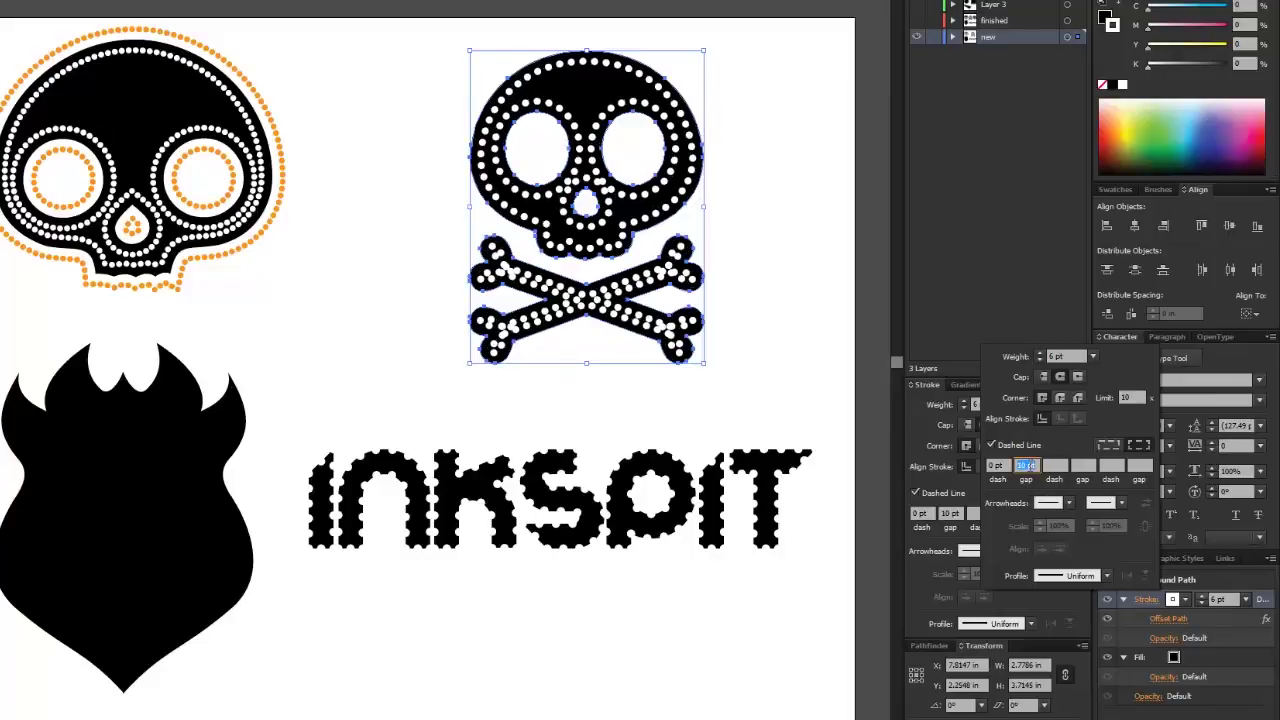
pyautogui.press('Down')
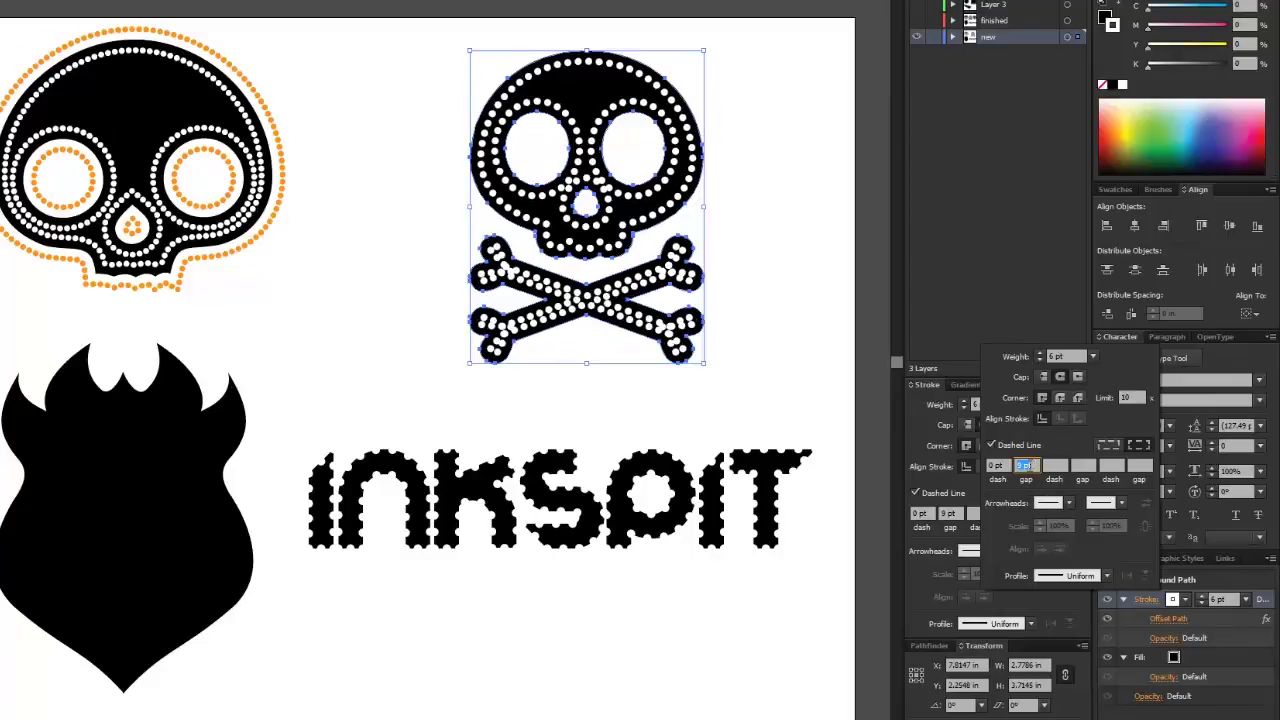
pyautogui.press('Up')
pyautogui.press('Up')
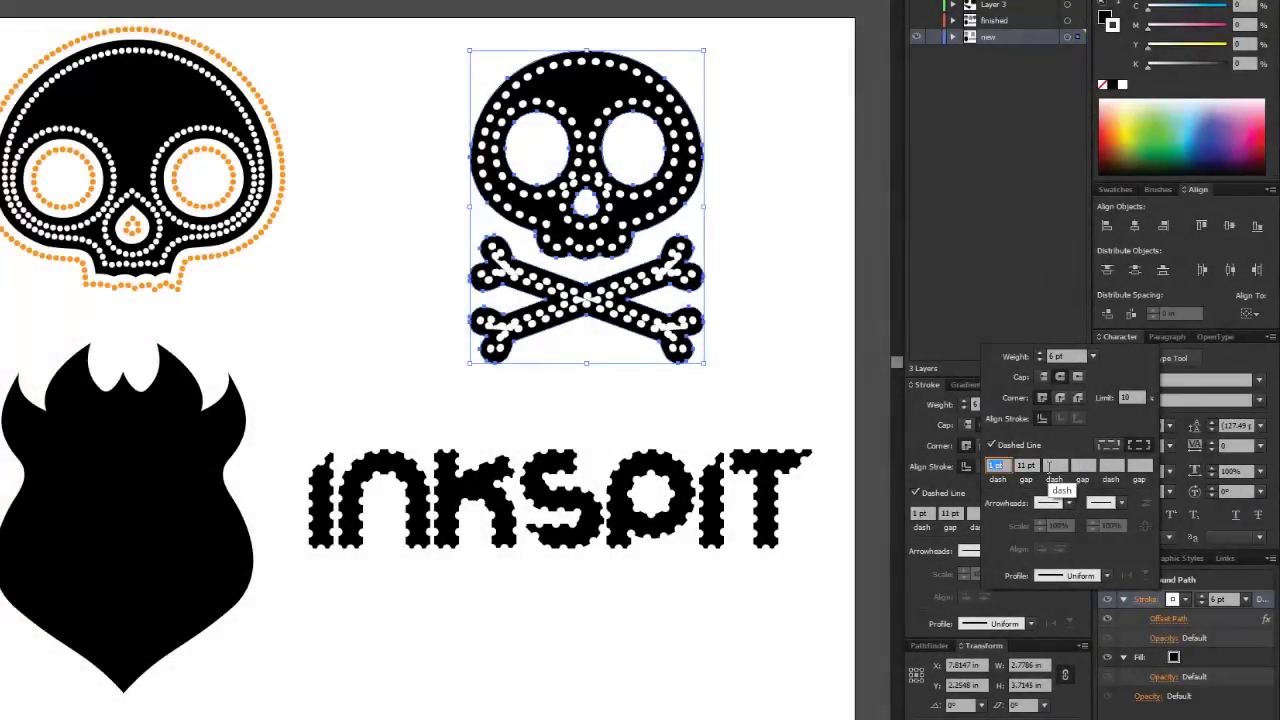
pyautogui.press('Up')
pyautogui.press('Up')
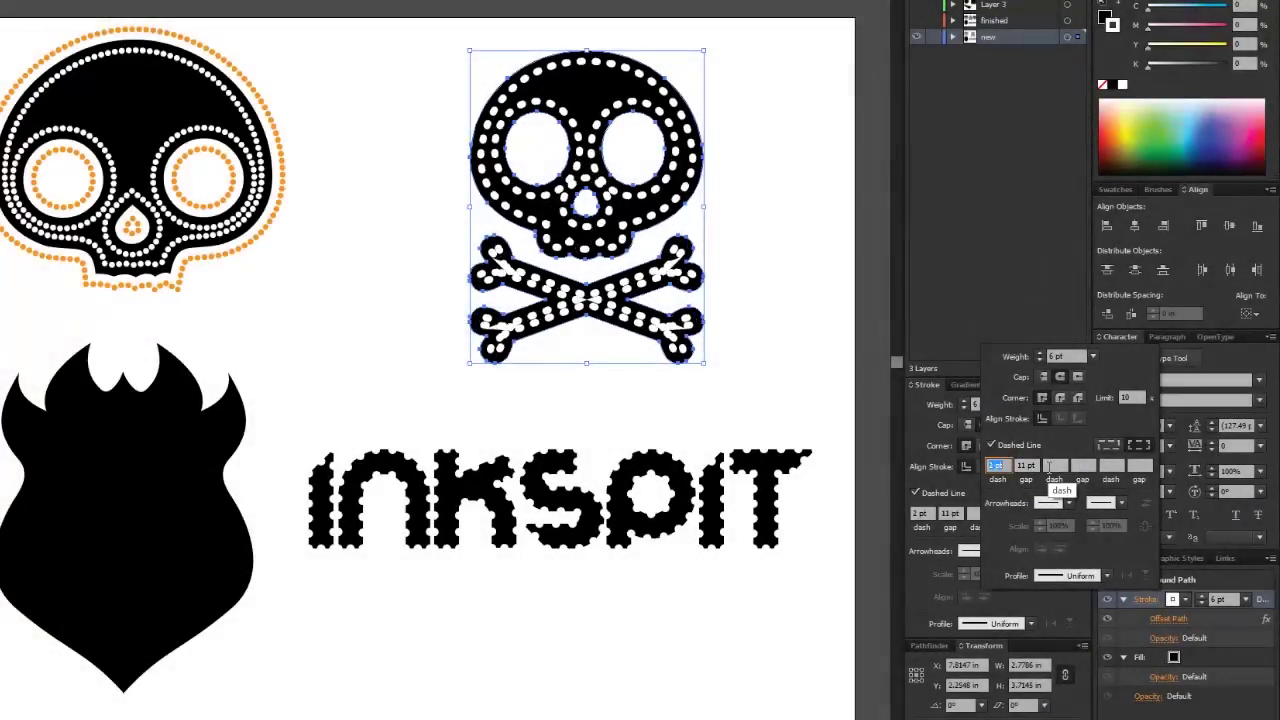
pyautogui.press('Up')
pyautogui.press('Up')
pyautogui.press('Up')
pyautogui.press('Up')
pyautogui.press('Up')
pyautogui.press('Up')
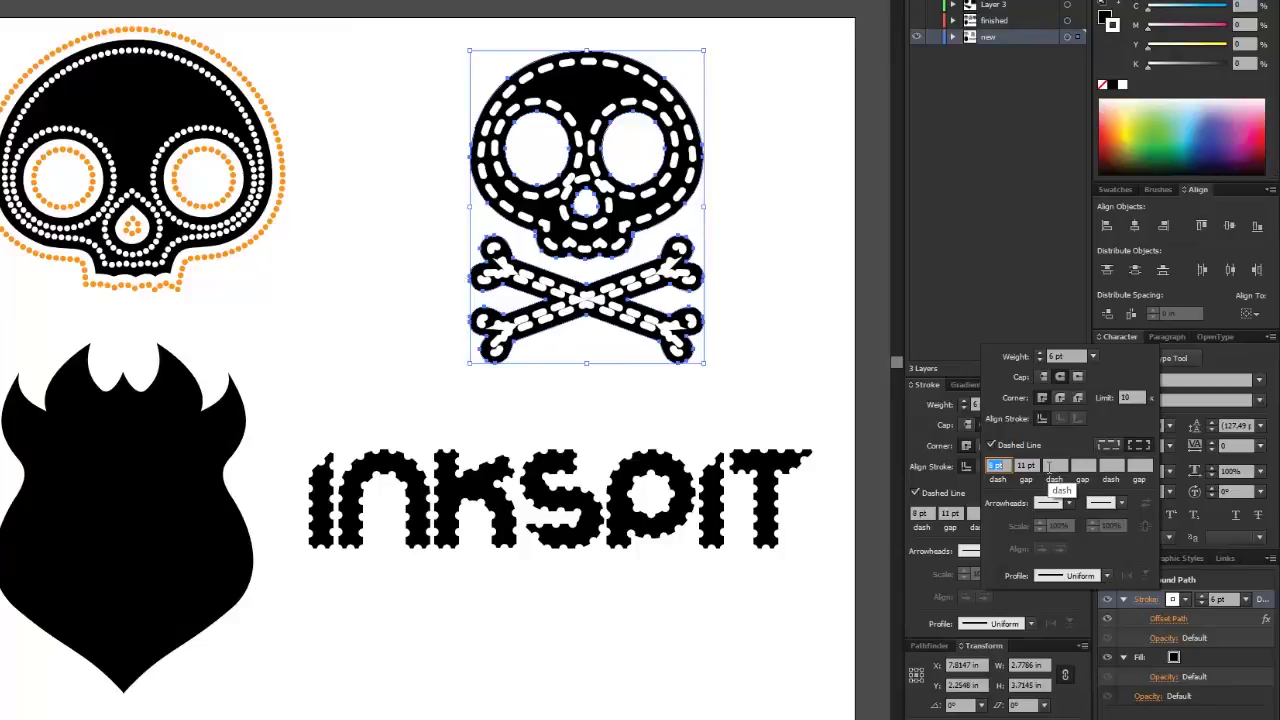
pyautogui.press('Down')
pyautogui.press('Down')
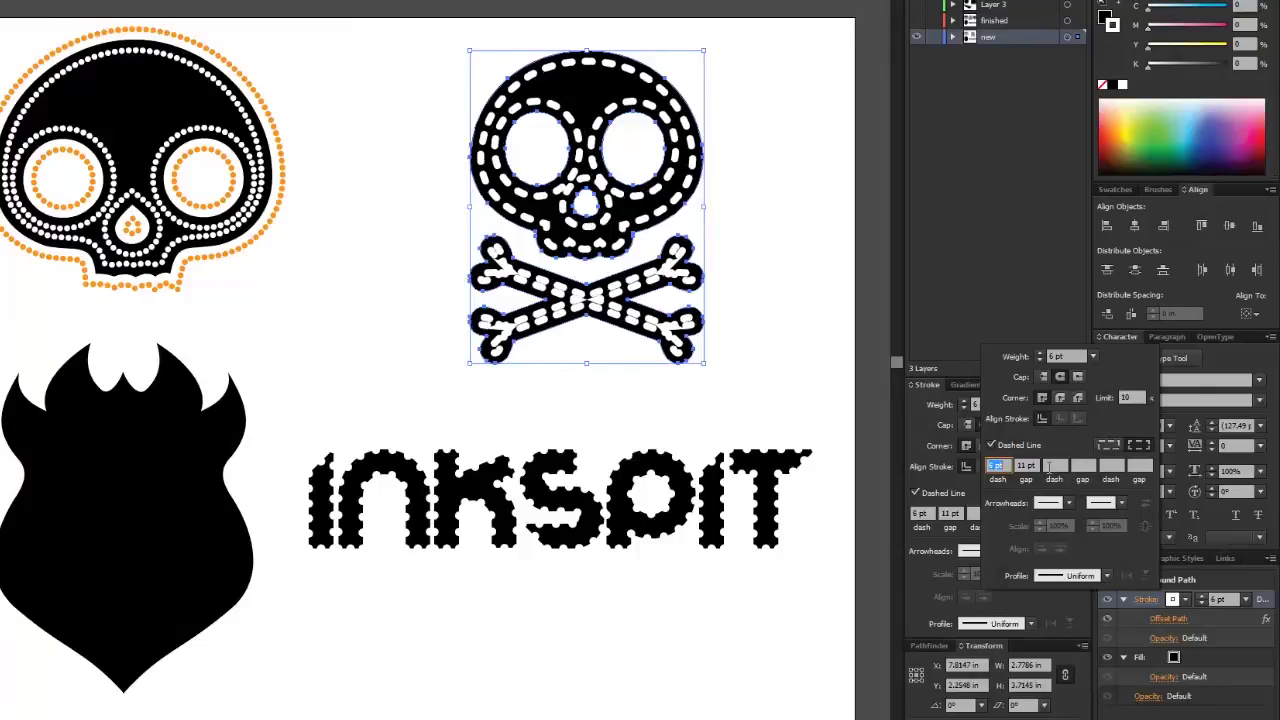
# - Set the gap between the skull's dashes to 15 pt
pyautogui.click(1030, 467)
pyautogui.press('Down')
pyautogui.press('Down')
pyautogui.press('Down')
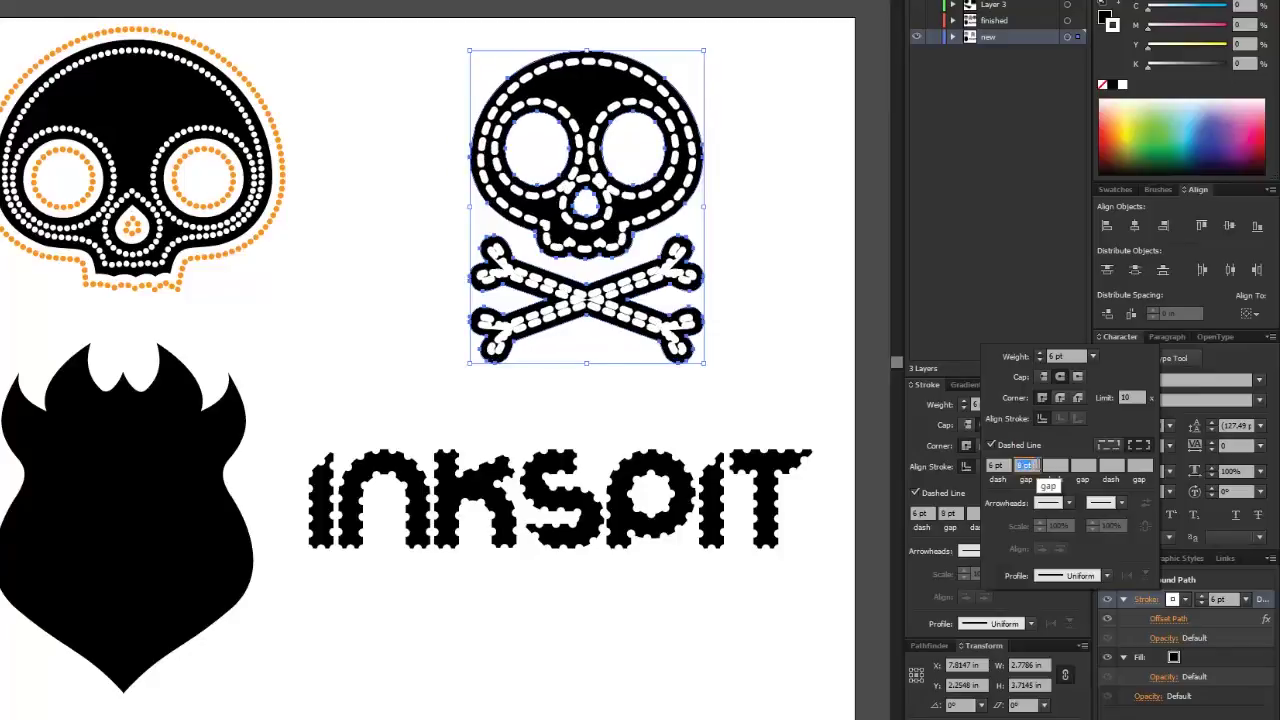
pyautogui.press('Up')
pyautogui.press('Up')
pyautogui.press('Up')
pyautogui.press('Up')
pyautogui.press('Up')
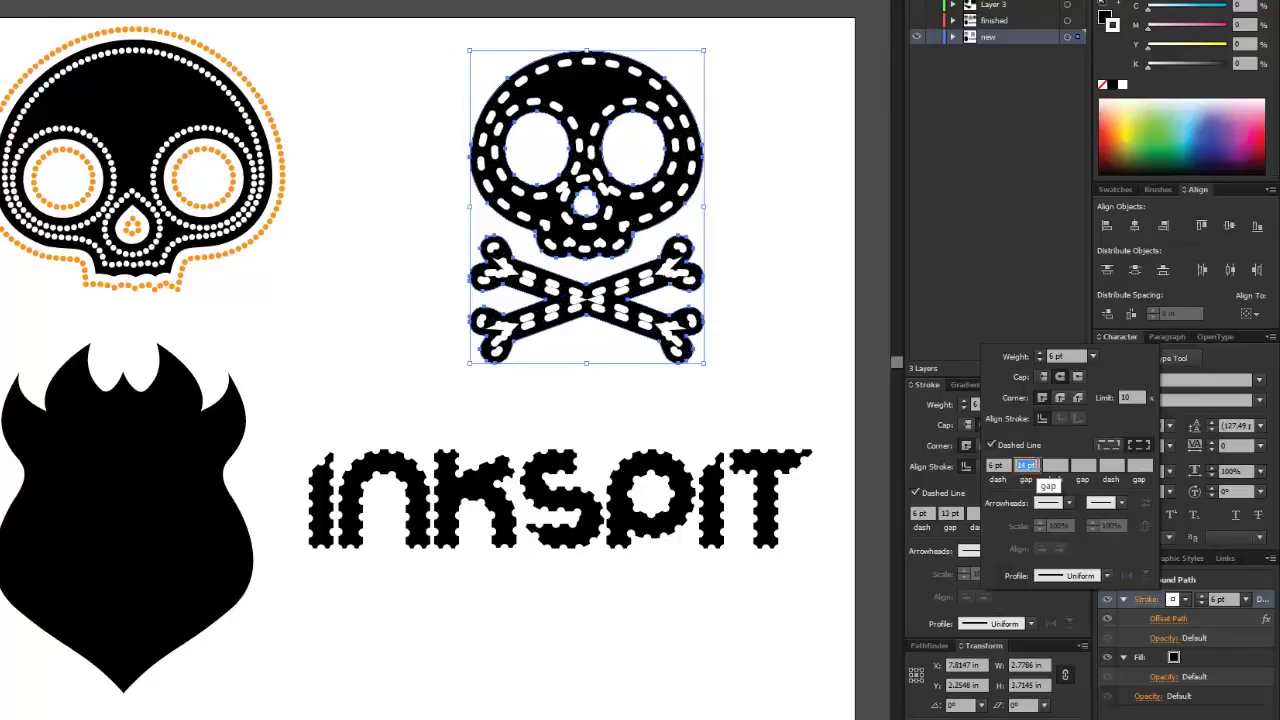
pyautogui.press('Up')
pyautogui.press('Up')
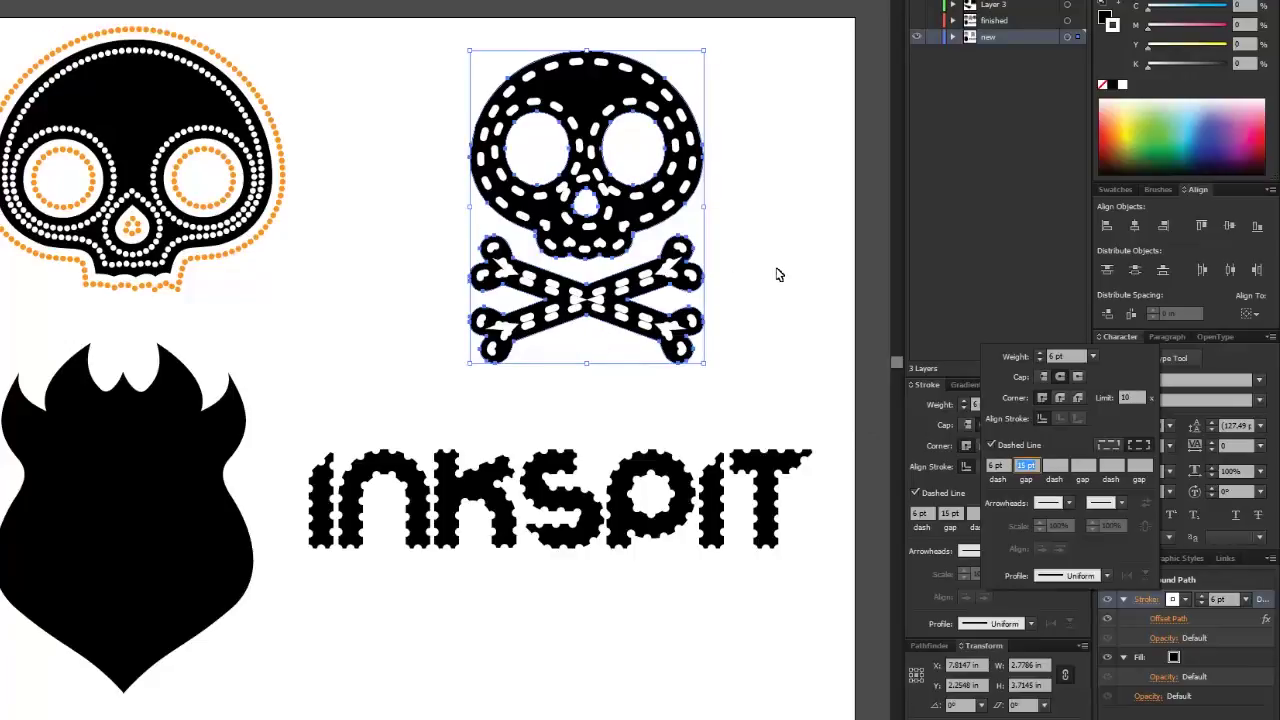
pyautogui.press('Return')
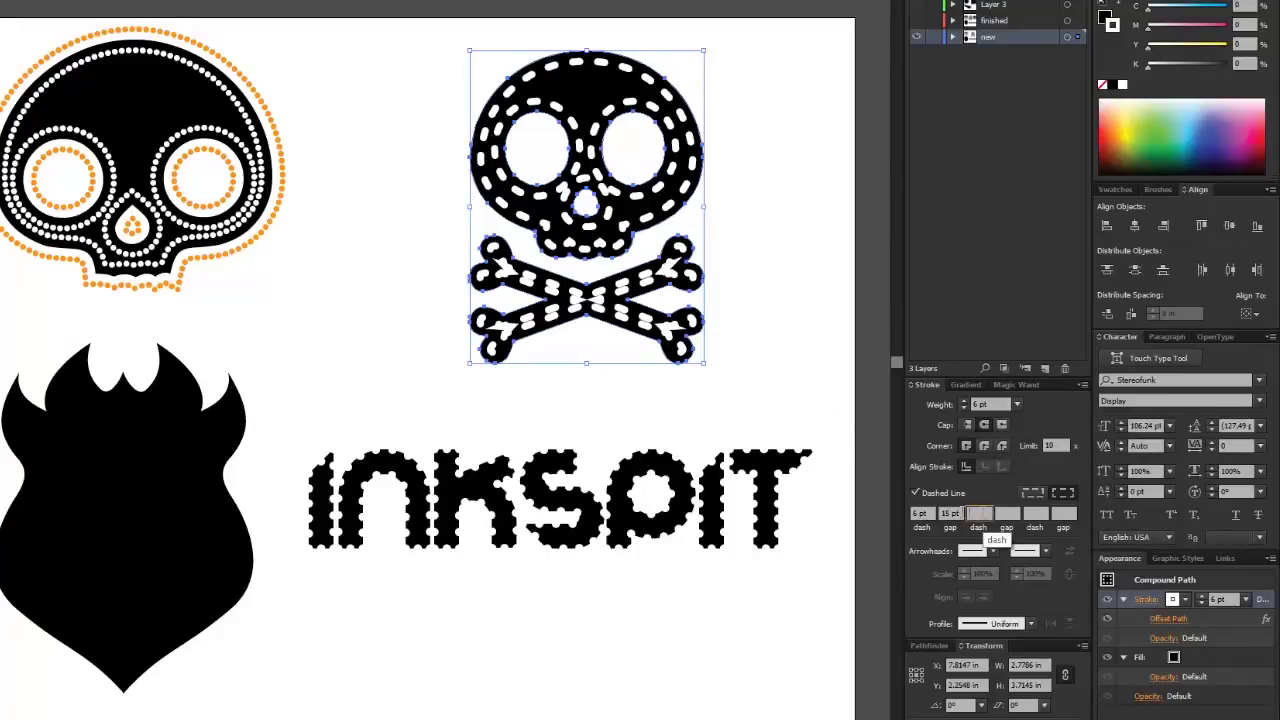
# - Apply the white dotted stitch graphic style to the black shield
pyautogui.click(194, 457)
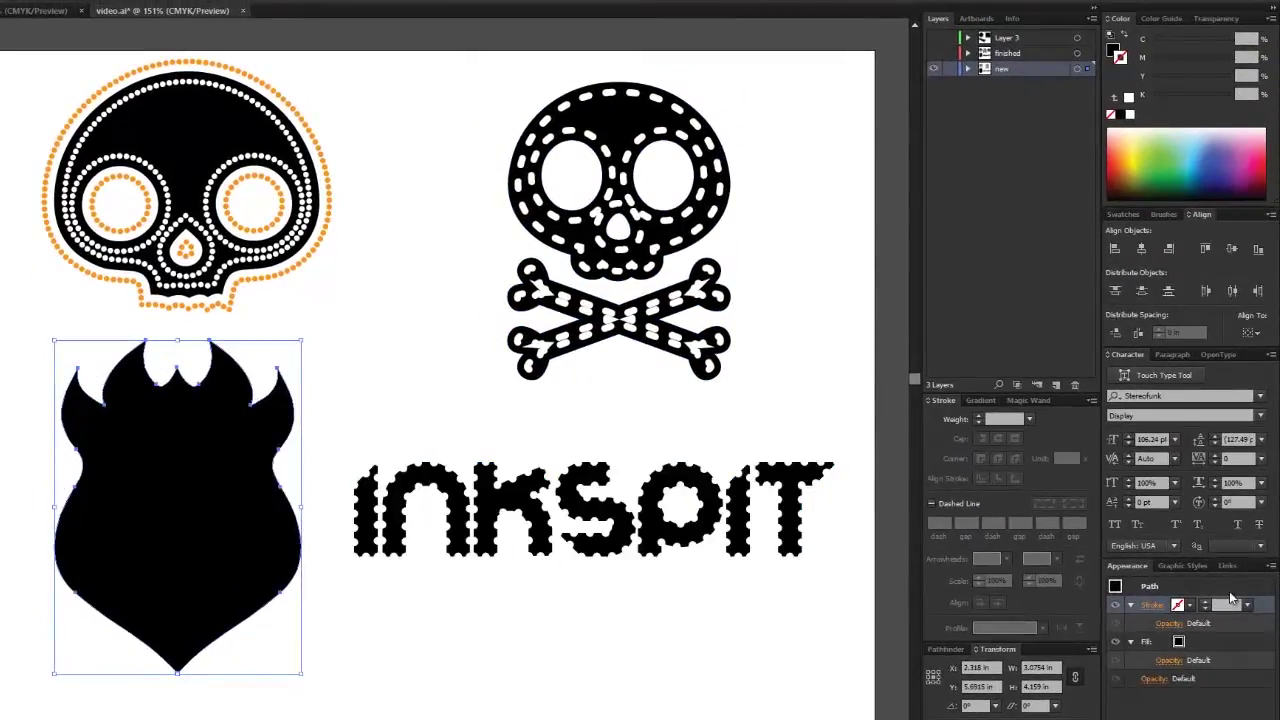
pyautogui.click(1181, 566)
pyautogui.click(1167, 615)
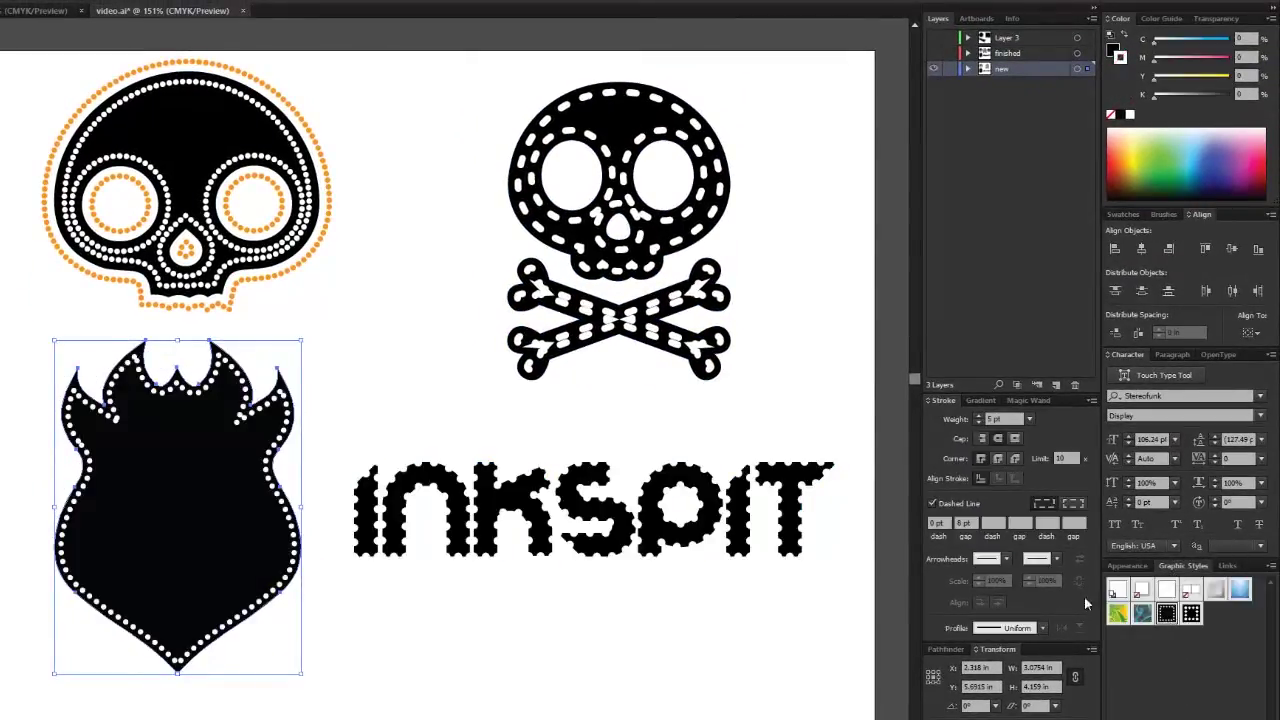
# - Offset the shield's dotted stroke by -0.125 in with Round joins
pyautogui.click(1140, 567)
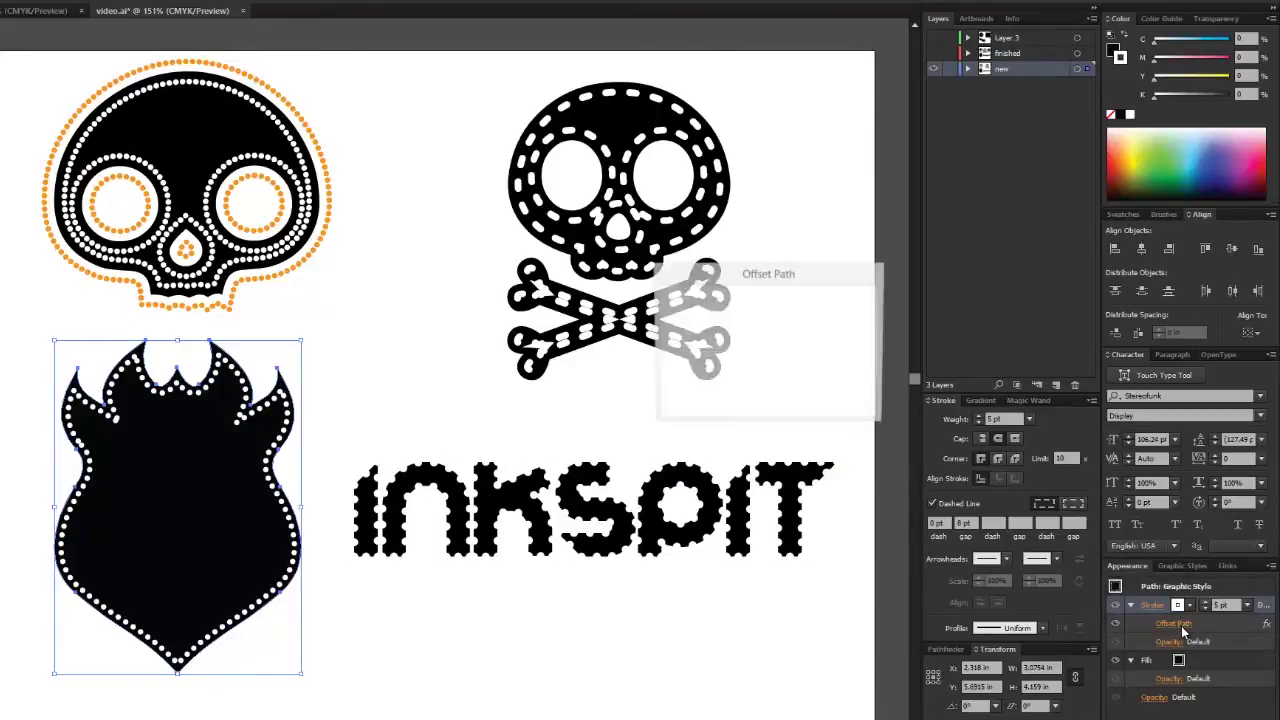
pyautogui.click(675, 388)
pyautogui.click(762, 308)
pyautogui.press('Down')
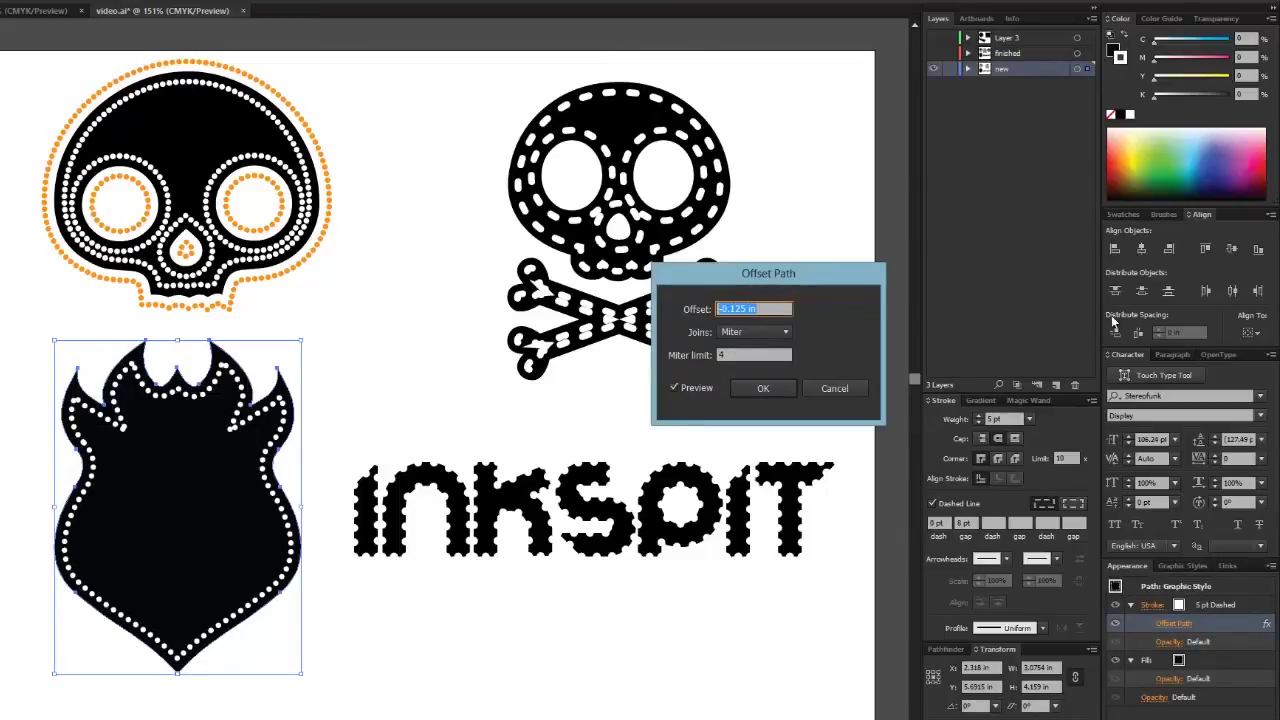
pyautogui.click(743, 332)
pyautogui.click(745, 363)
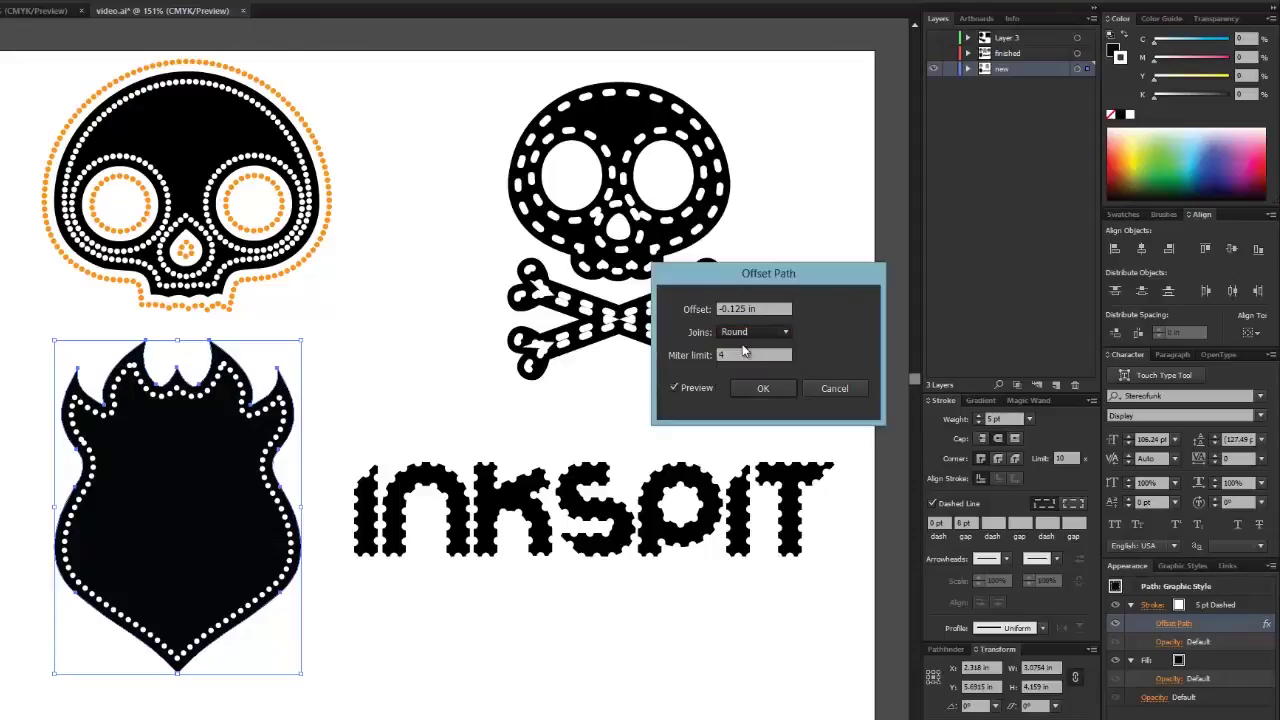
pyautogui.press('Up')
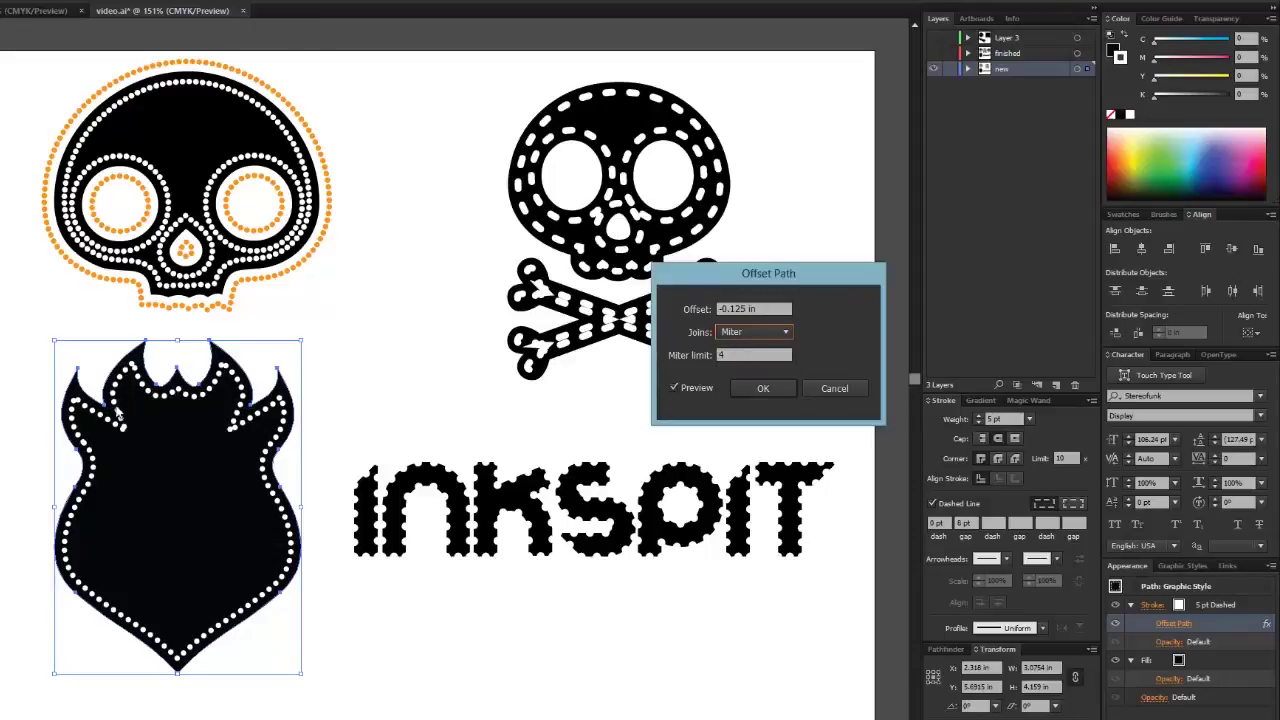
pyautogui.click(740, 331)
pyautogui.click(745, 352)
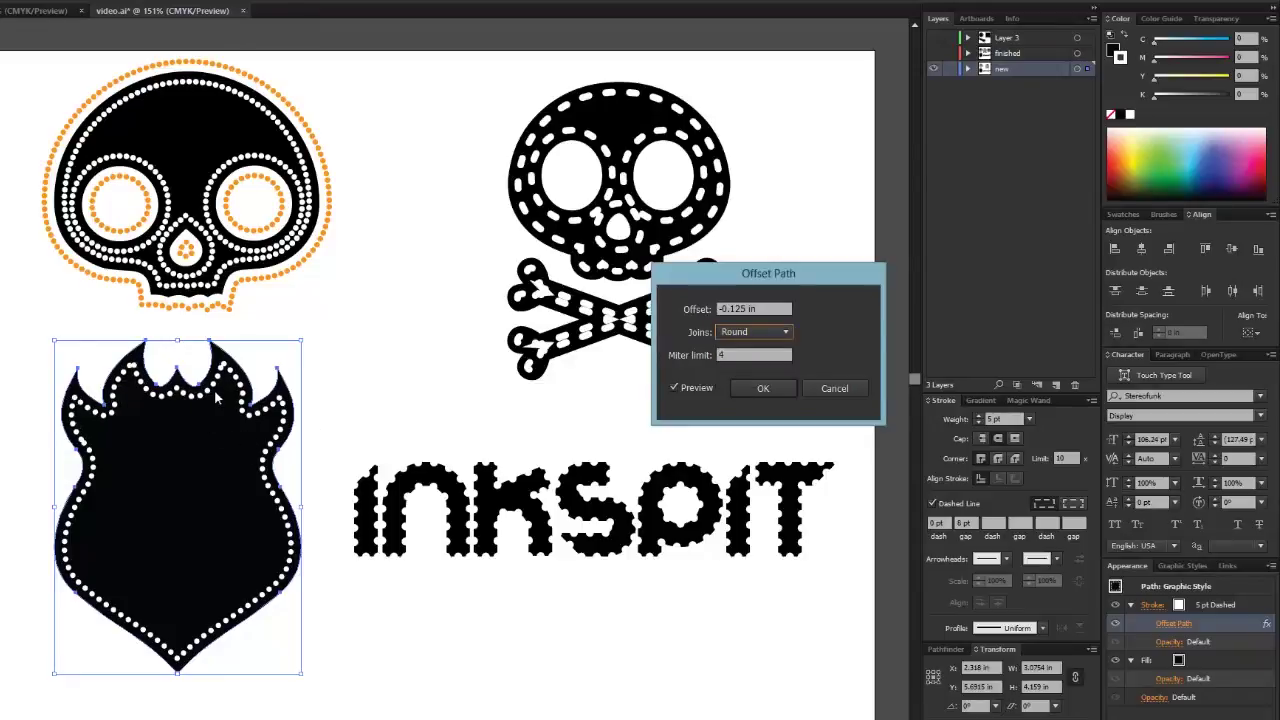
pyautogui.click(762, 387)
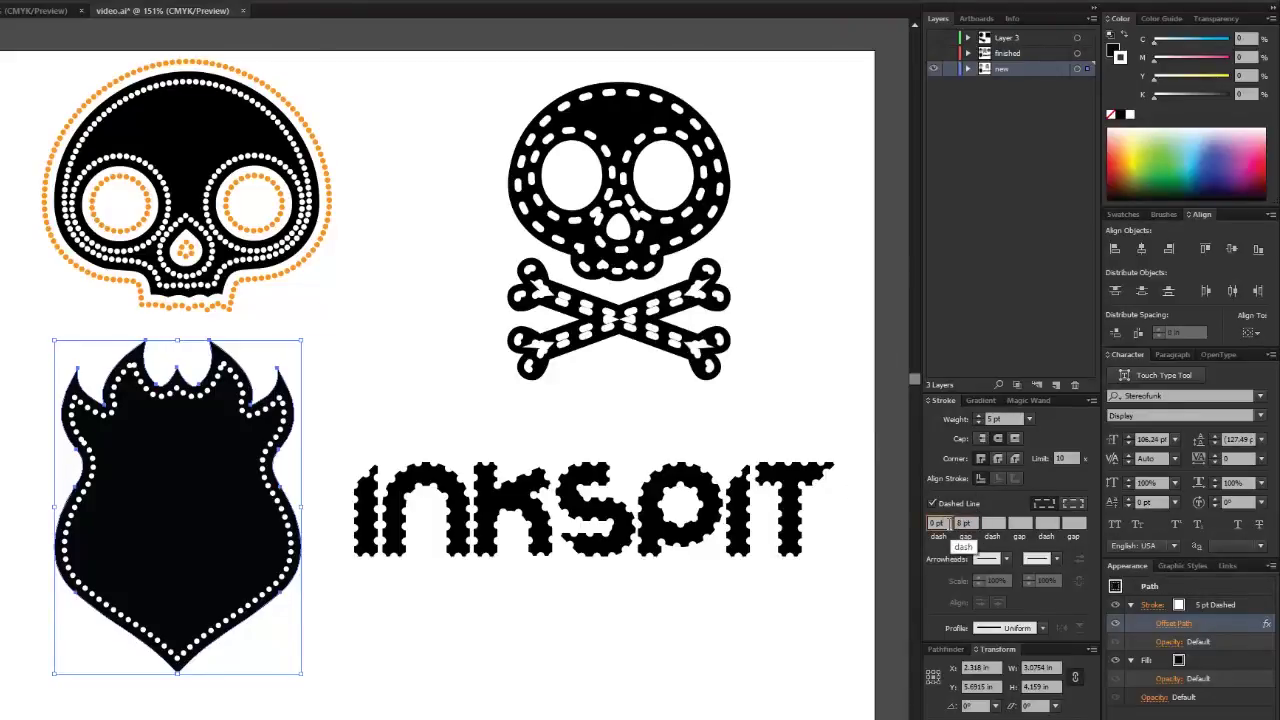
# - Set the shield's dash pattern to 7 pt dash, 8 pt gap, 1 pt dash, and nudge it right
pyautogui.click(937, 523)
pyautogui.press('Up')
pyautogui.press('Up')
pyautogui.press('Up')
pyautogui.press('Up')
pyautogui.press('Up')
pyautogui.press('Up')
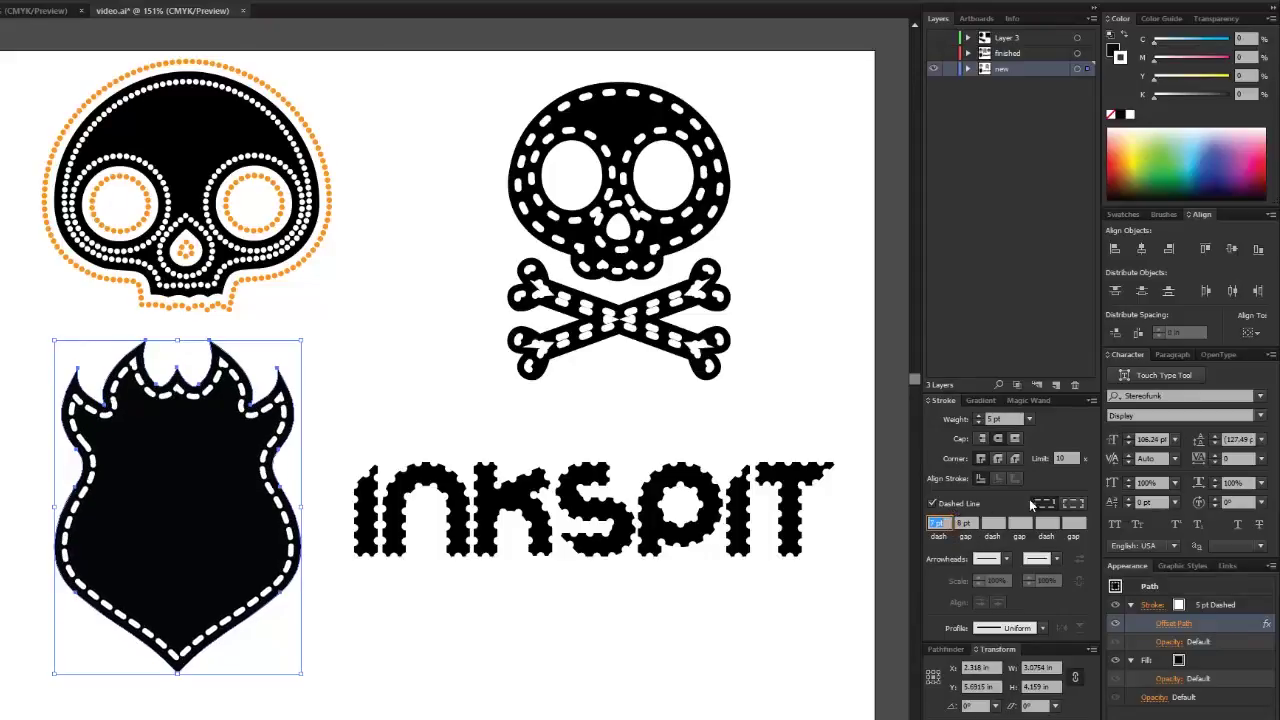
pyautogui.click(993, 523)
pyautogui.press('Up')
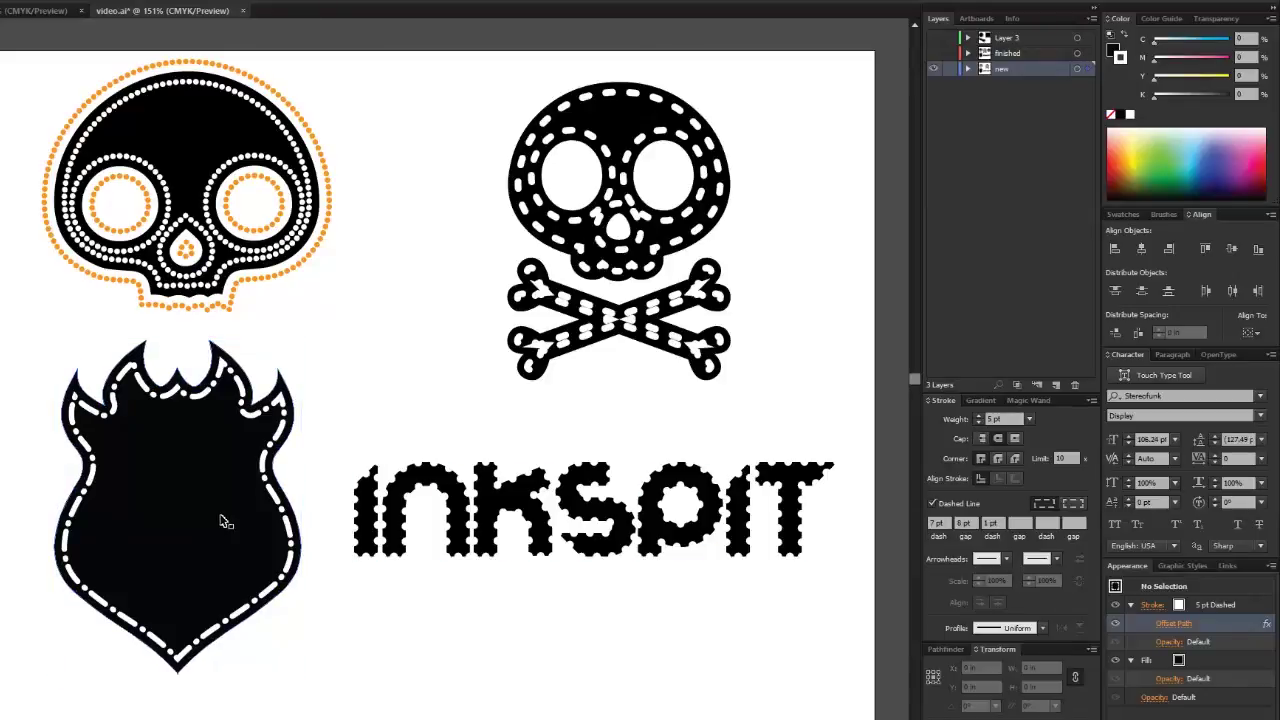
pyautogui.moveTo(221, 517); pyautogui.dragTo(226, 516)
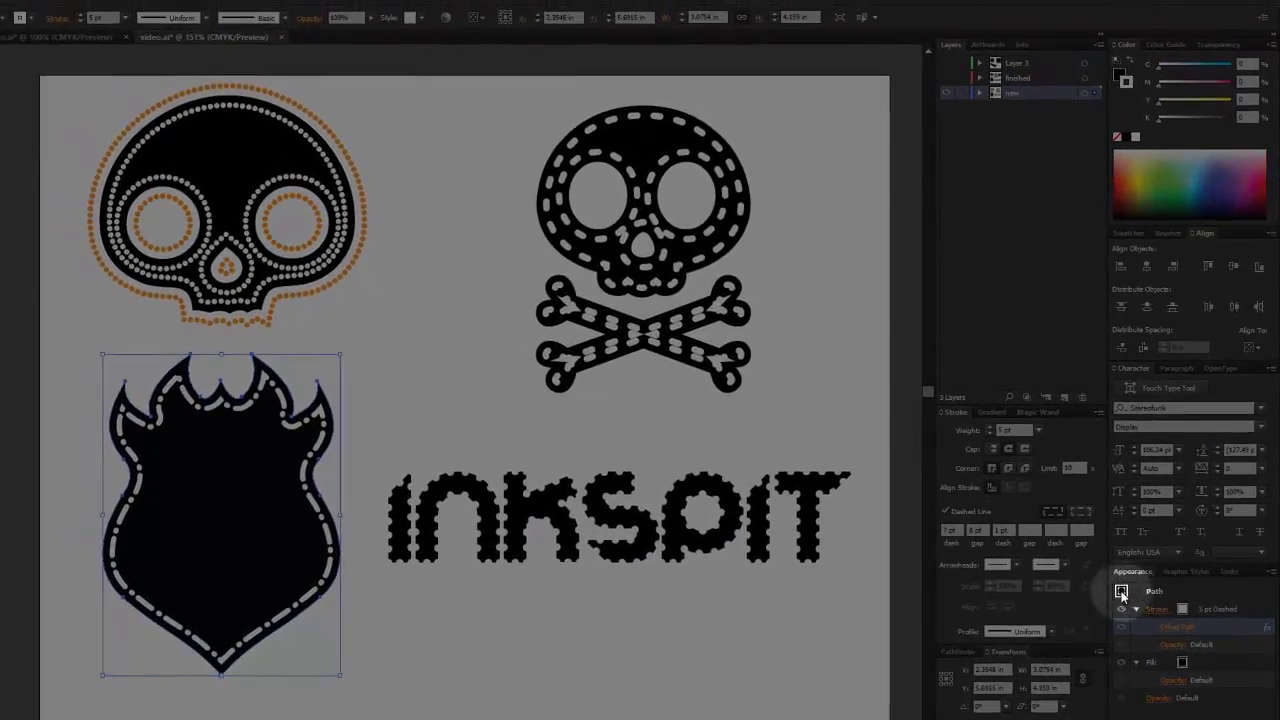
# - Save the shield's dash-dot appearance as a new graphic style
pyautogui.click(1128, 586)
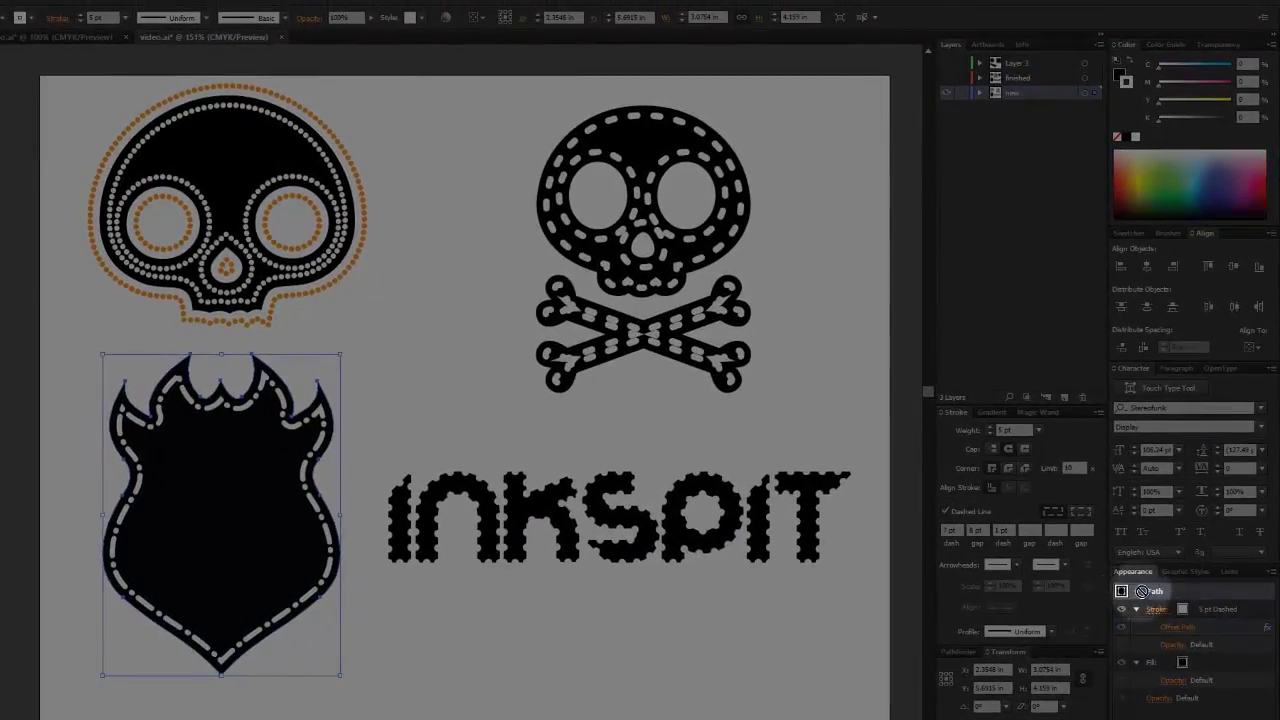
pyautogui.click(1188, 573)
pyautogui.click(1237, 627)
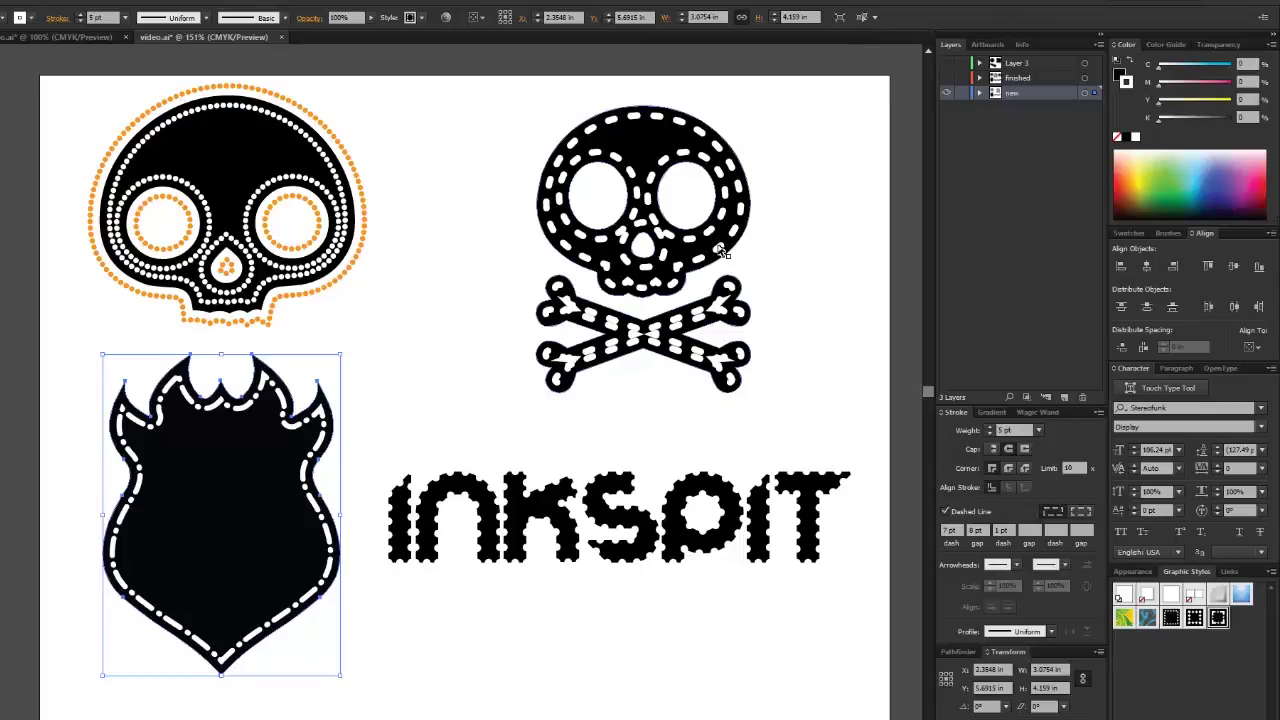
# - Apply the new dash-dot style to the skull and crossbones and shift it lower-left
pyautogui.click(720, 250)
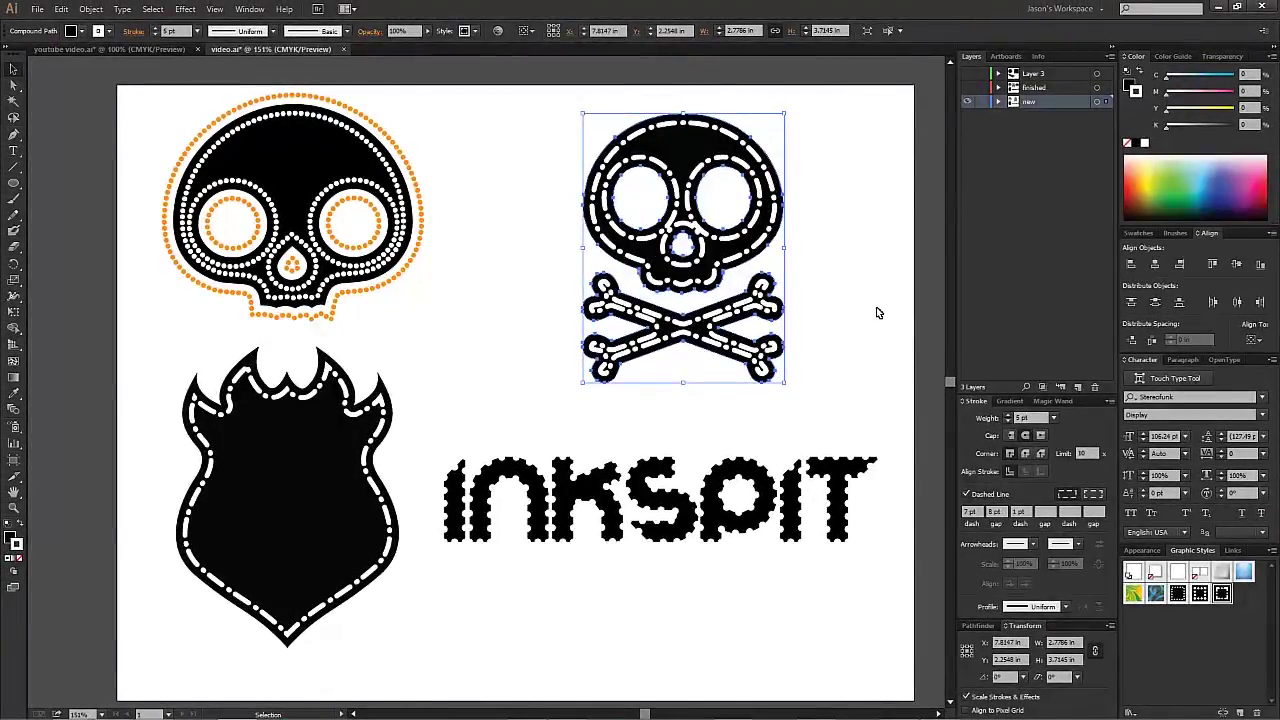
pyautogui.click(876, 345)
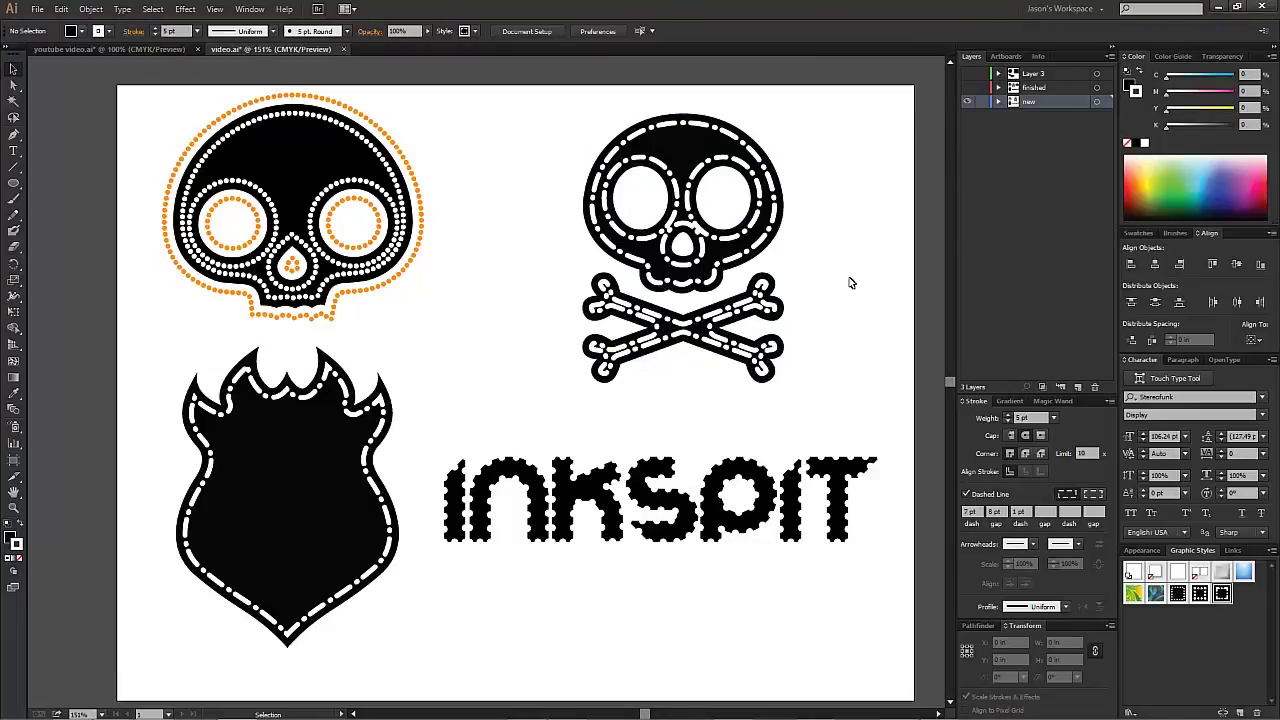
pyautogui.click(783, 243)
pyautogui.moveTo(823, 283); pyautogui.dragTo(801, 293)
pyautogui.click(809, 376)
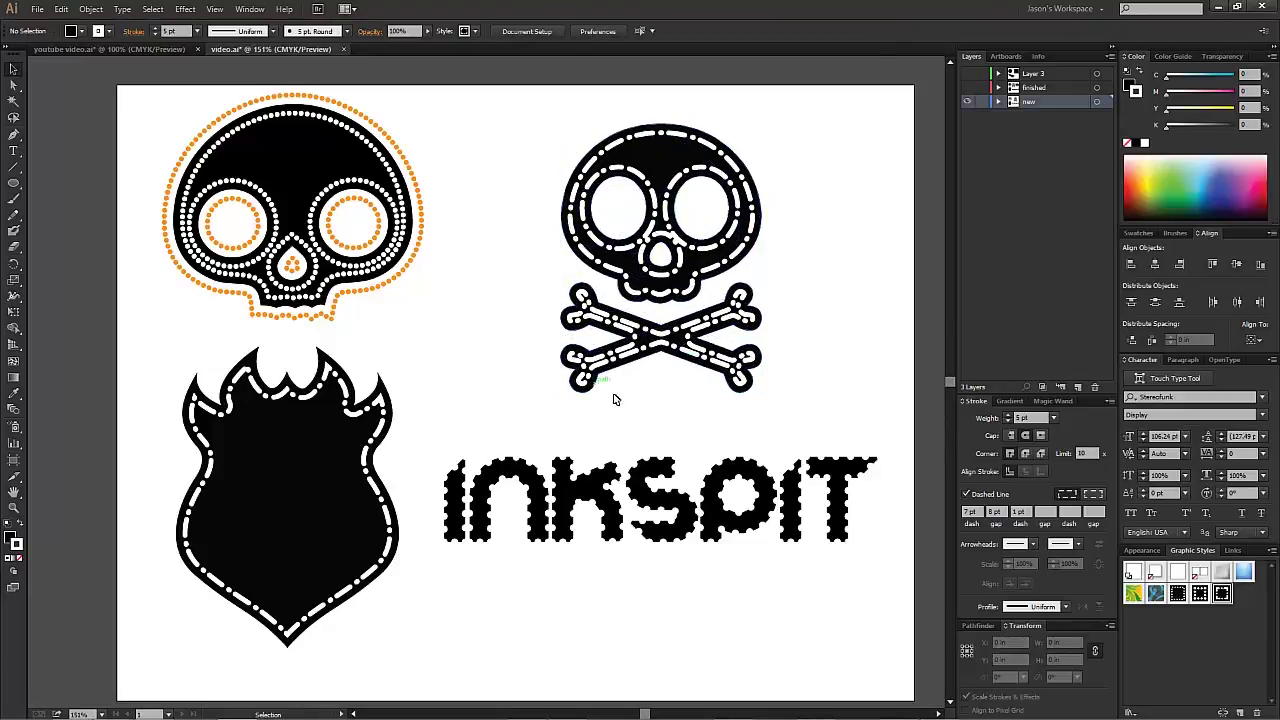
# - Expand the shield's appearance into outlines with Object > Expand Appearance
pyautogui.click(268, 535)
pyautogui.click(91, 9)
pyautogui.click(160, 166)
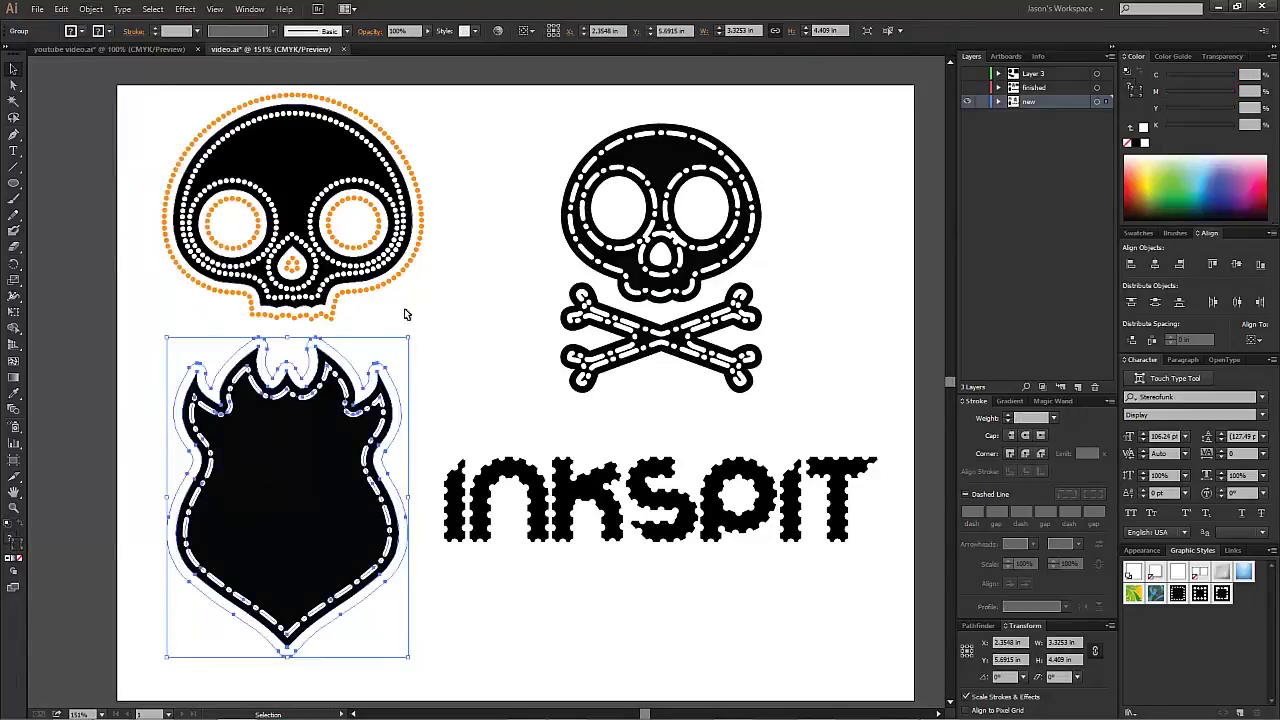
pyautogui.click(449, 338)
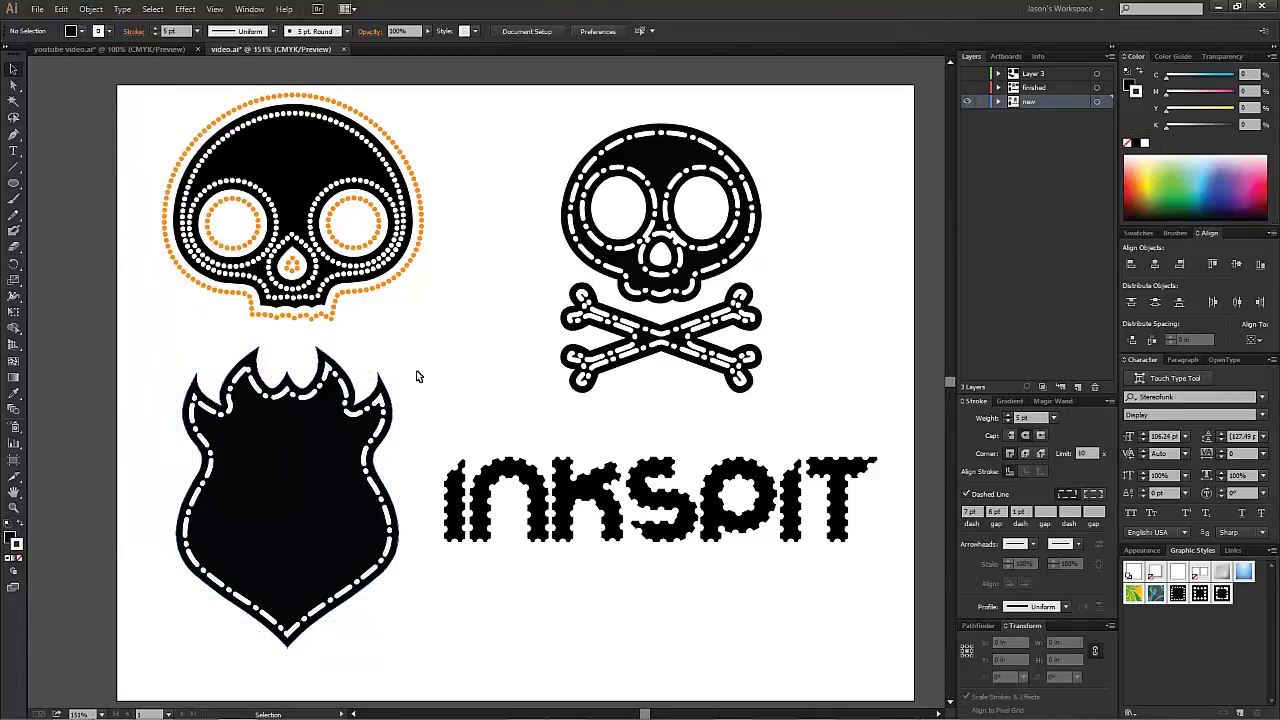
pyautogui.click(334, 449)
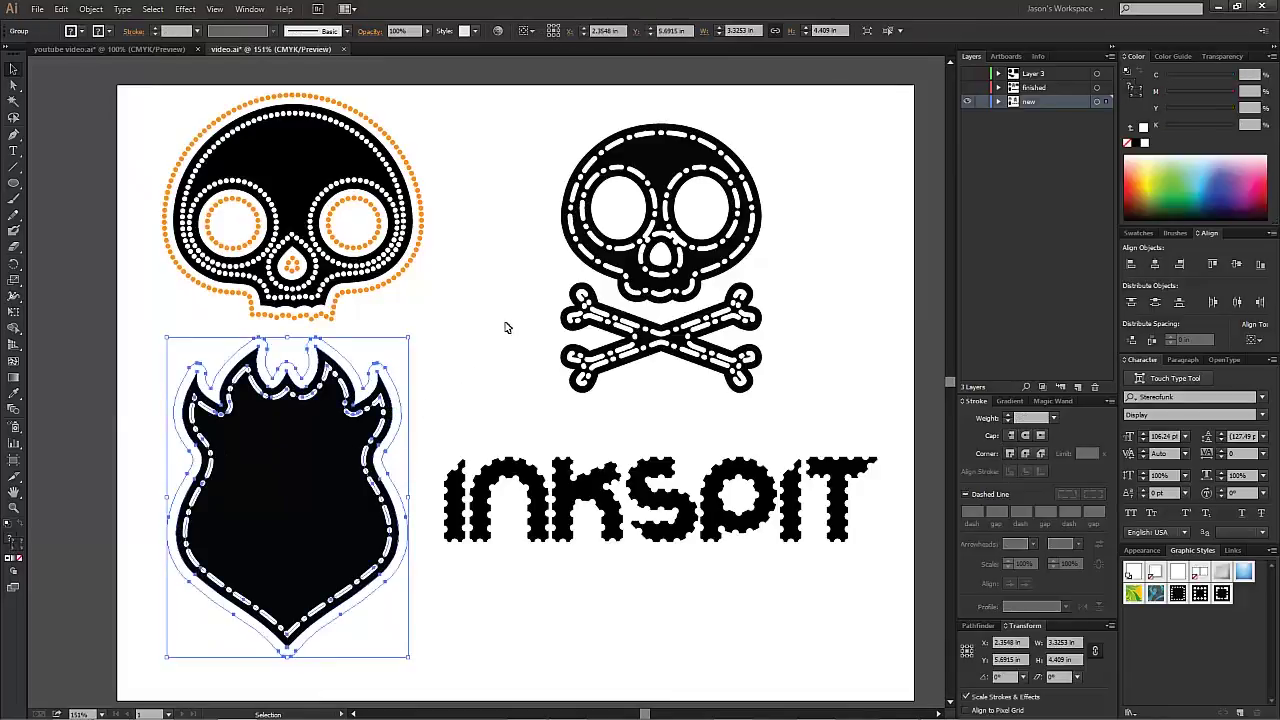
# - Expand the shield's fill and stroke via Object > Expand and check it in Outline view
pyautogui.click(91, 9)
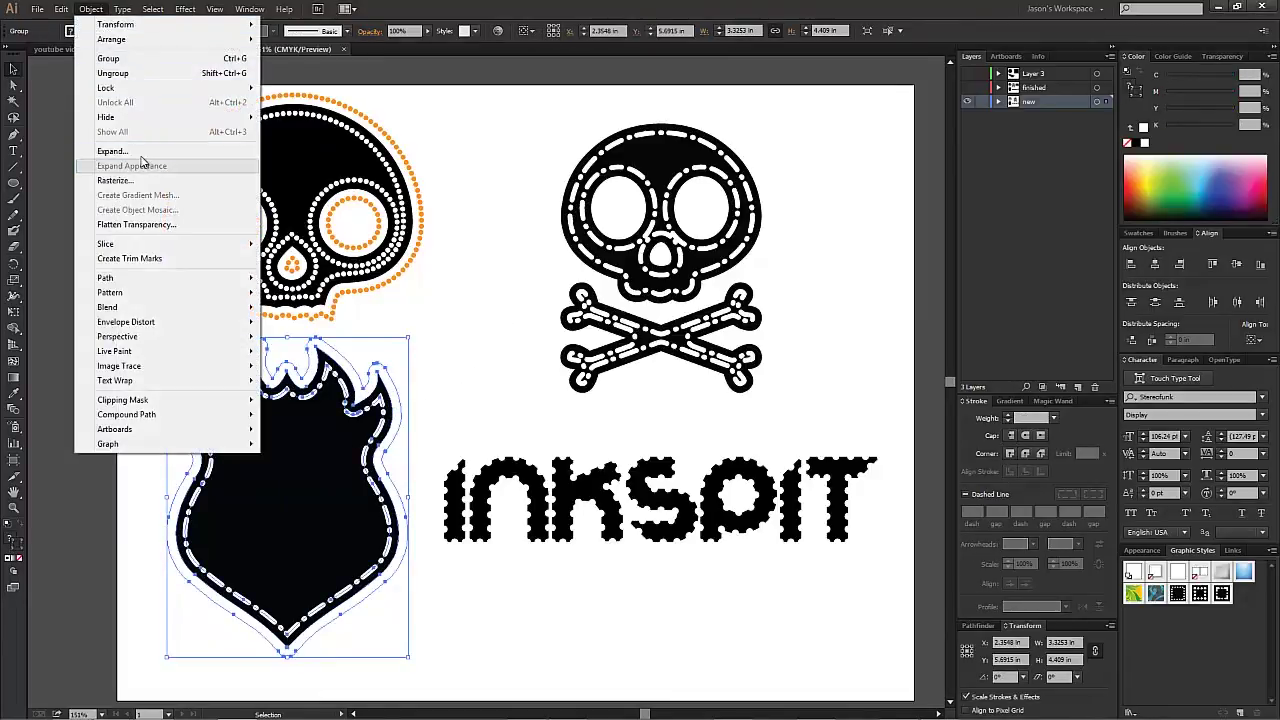
pyautogui.click(140, 152)
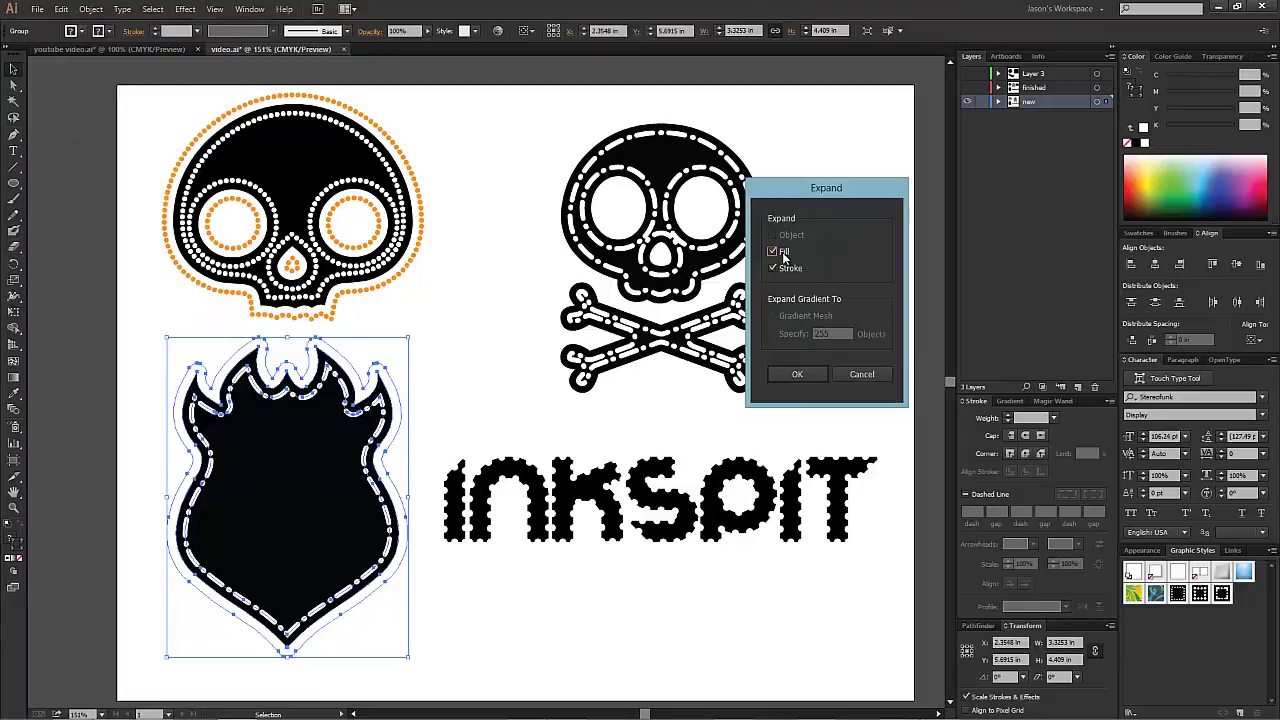
pyautogui.click(809, 378)
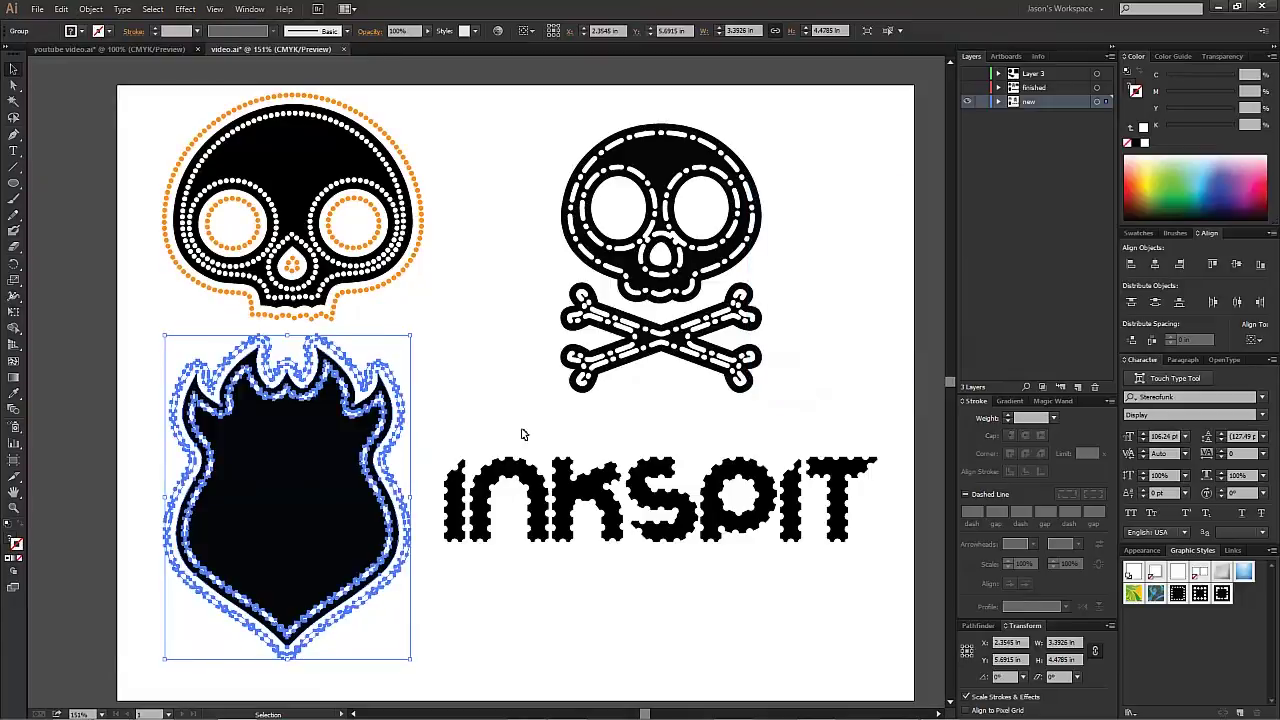
pyautogui.click(478, 406)
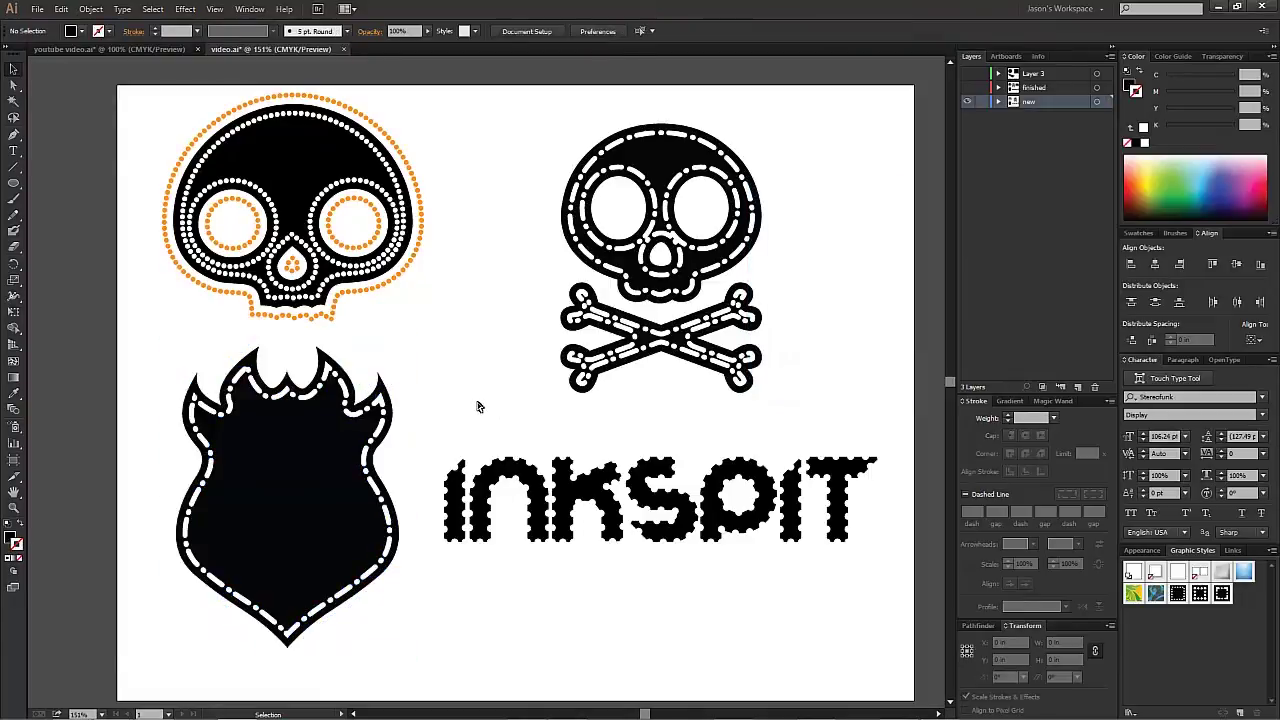
pyautogui.hotkey('ctrl', 'y')
pyautogui.hotkey('ctrl', 'y')
pyautogui.click(400, 441)
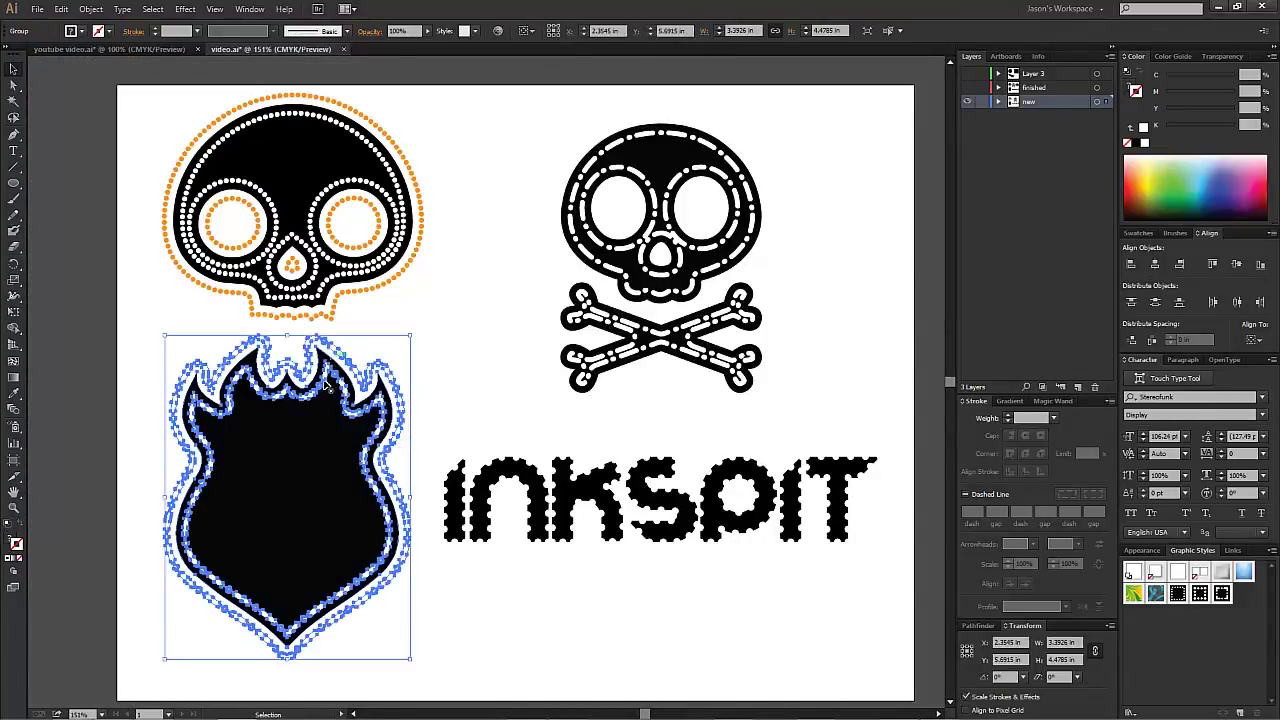
# - Ungroup the expanded shield group
pyautogui.rightClick(400, 440)
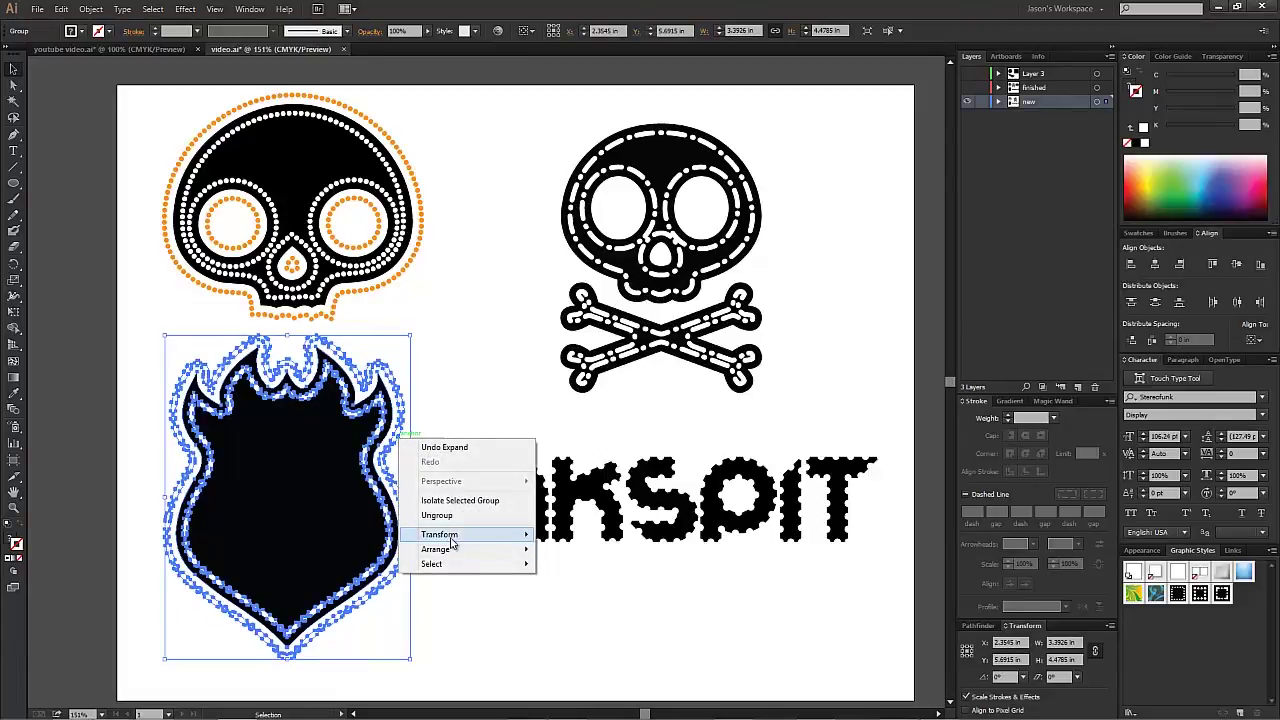
pyautogui.moveTo(451, 541)
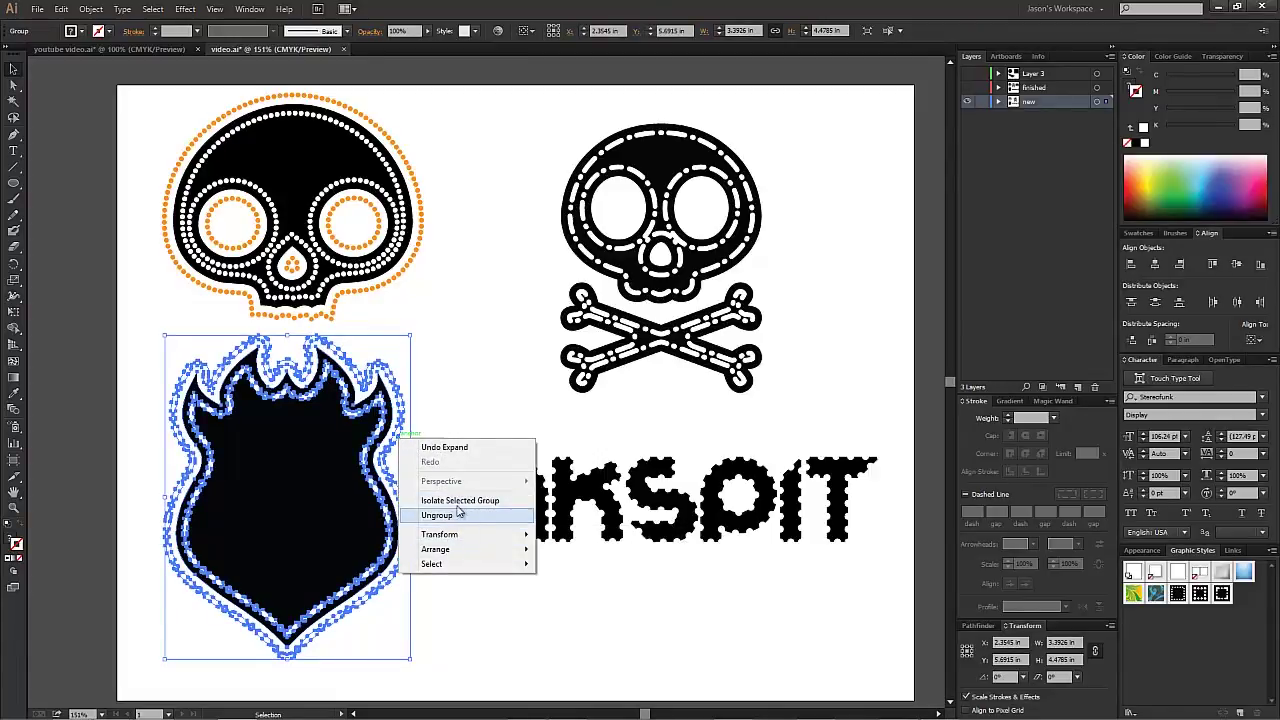
pyautogui.click(463, 515)
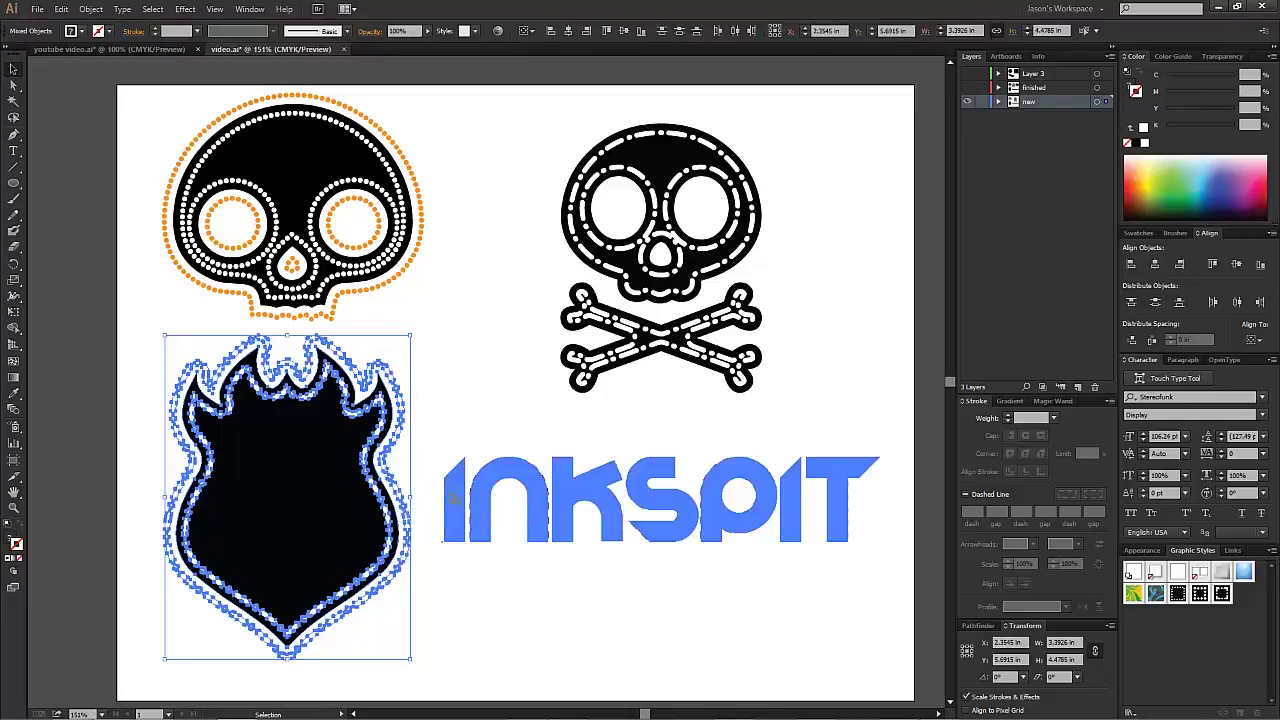
pyautogui.click(434, 411)
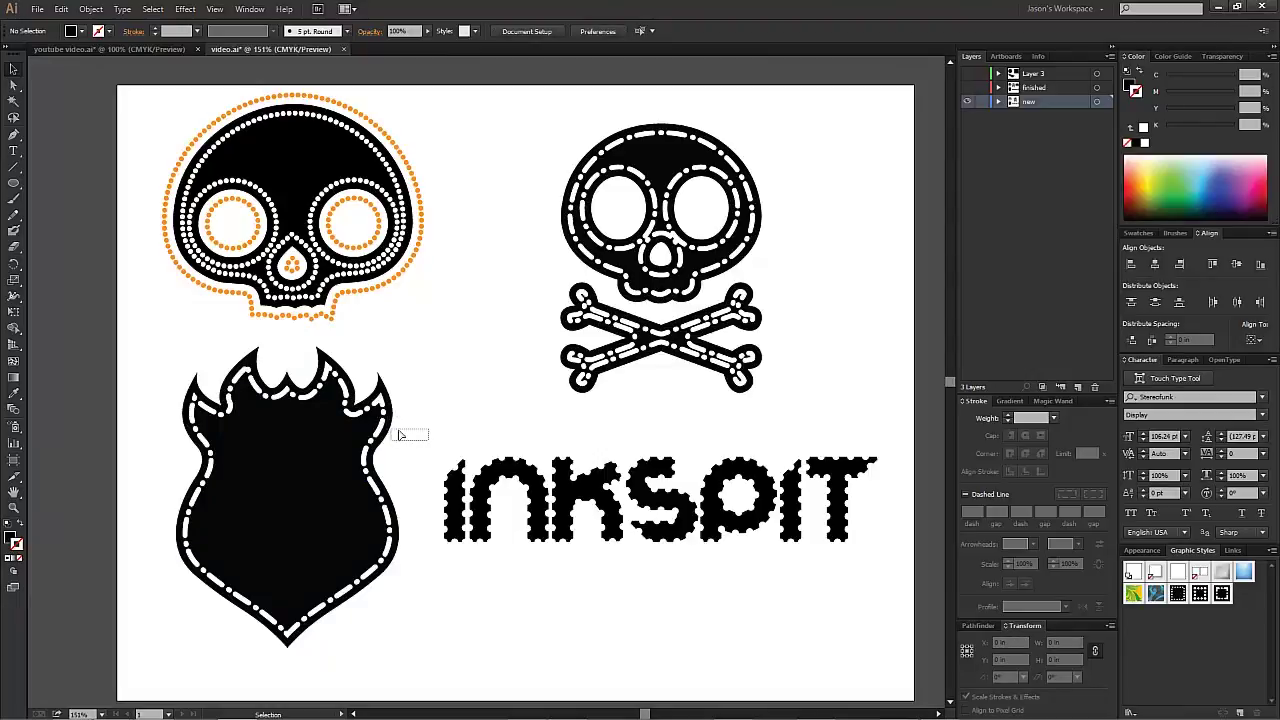
pyautogui.click(406, 433)
pyautogui.click(413, 408)
pyautogui.click(405, 429)
pyautogui.rightClick(402, 426)
pyautogui.click(437, 508)
pyautogui.click(426, 418)
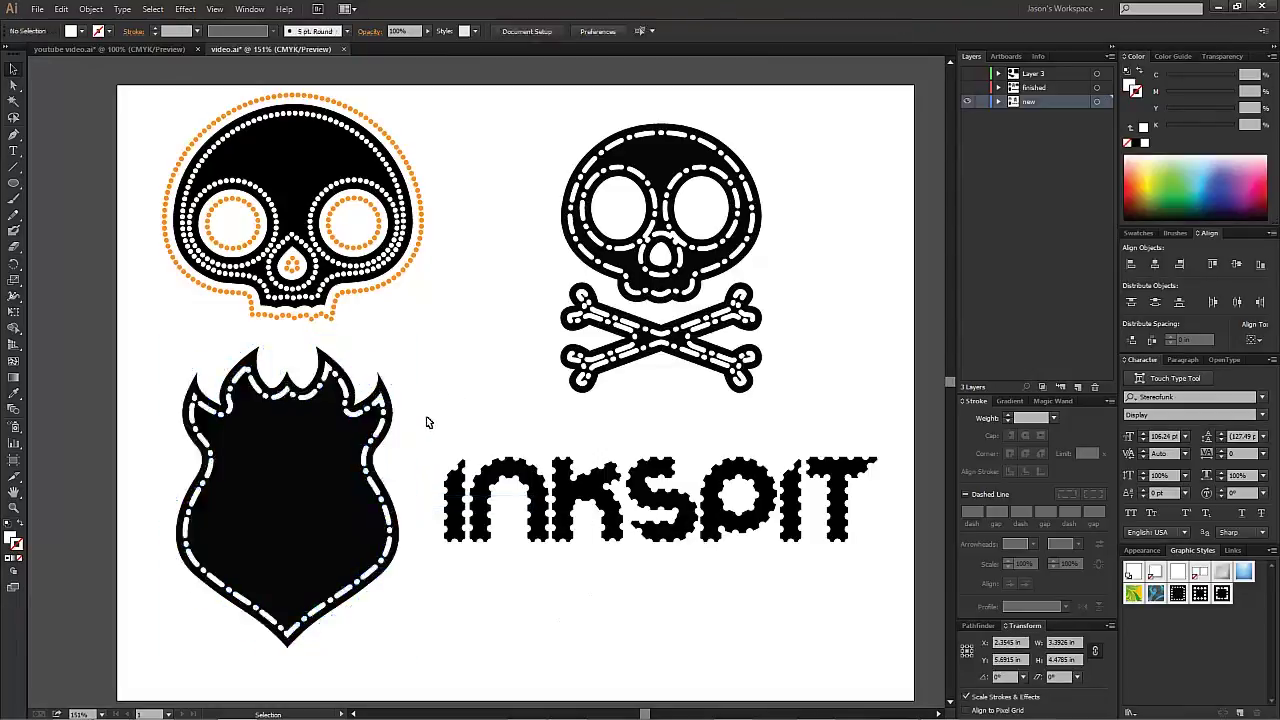
# - Test deleting the stitched border in Isolation Mode, then reselect the border compound path
pyautogui.click(404, 425)
pyautogui.press('Delete')
pyautogui.doubleClick(335, 447)
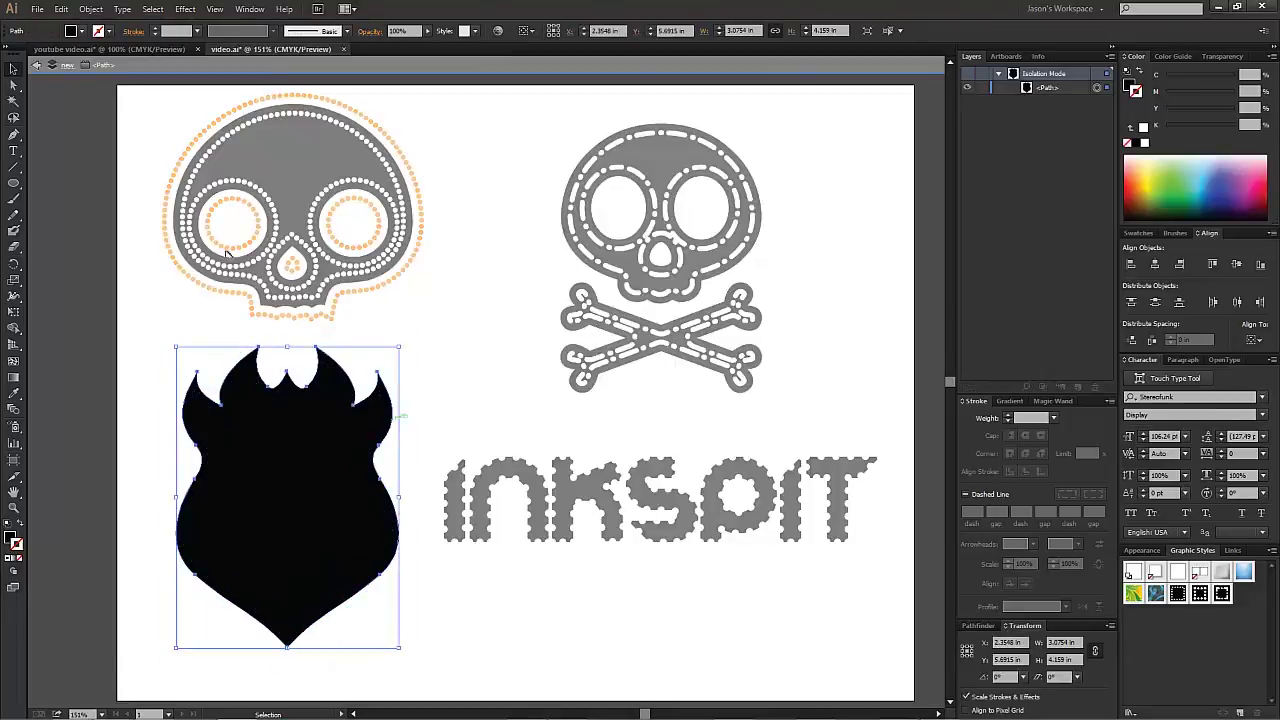
pyautogui.click(37, 66)
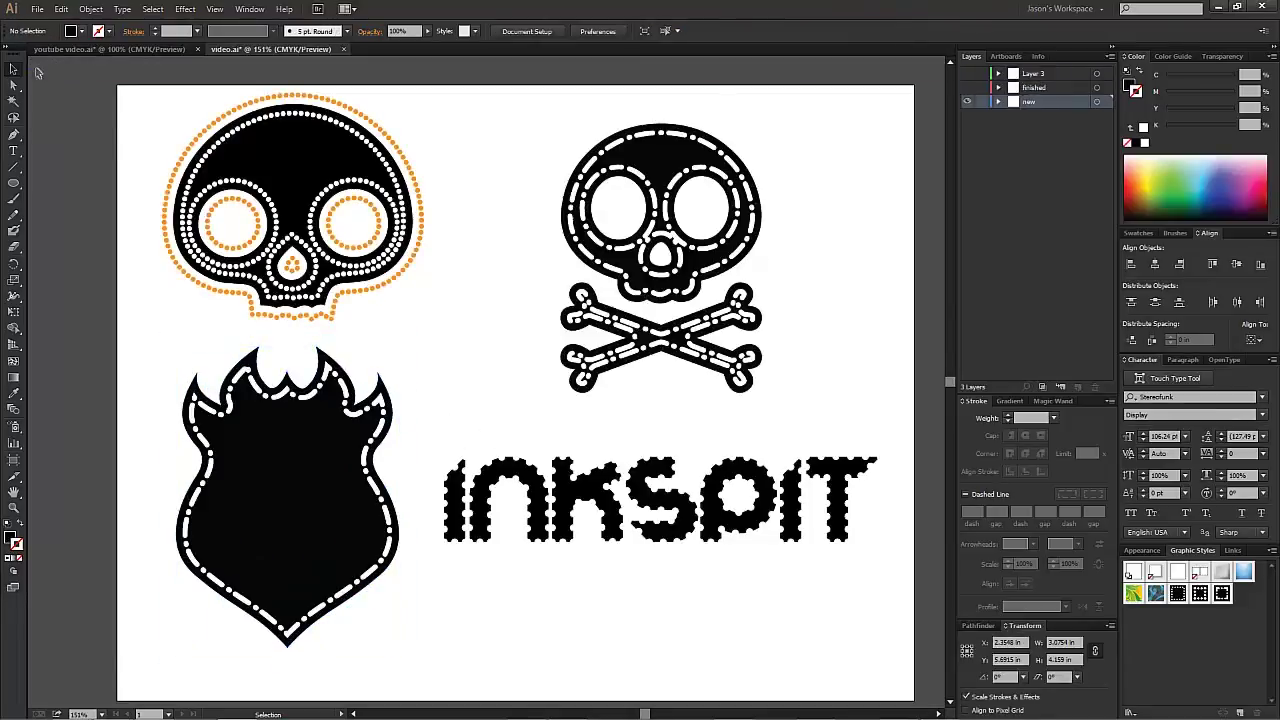
pyautogui.click(401, 428)
pyautogui.press('Delete')
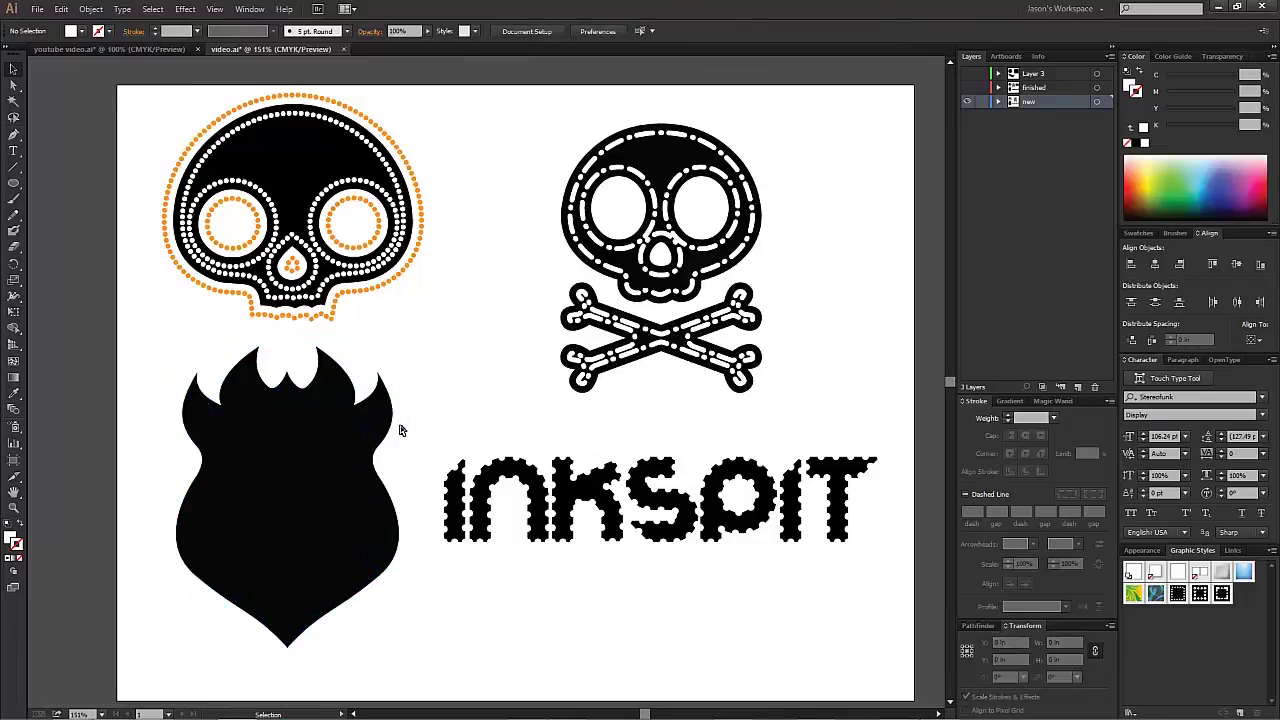
pyautogui.doubleClick(400, 430)
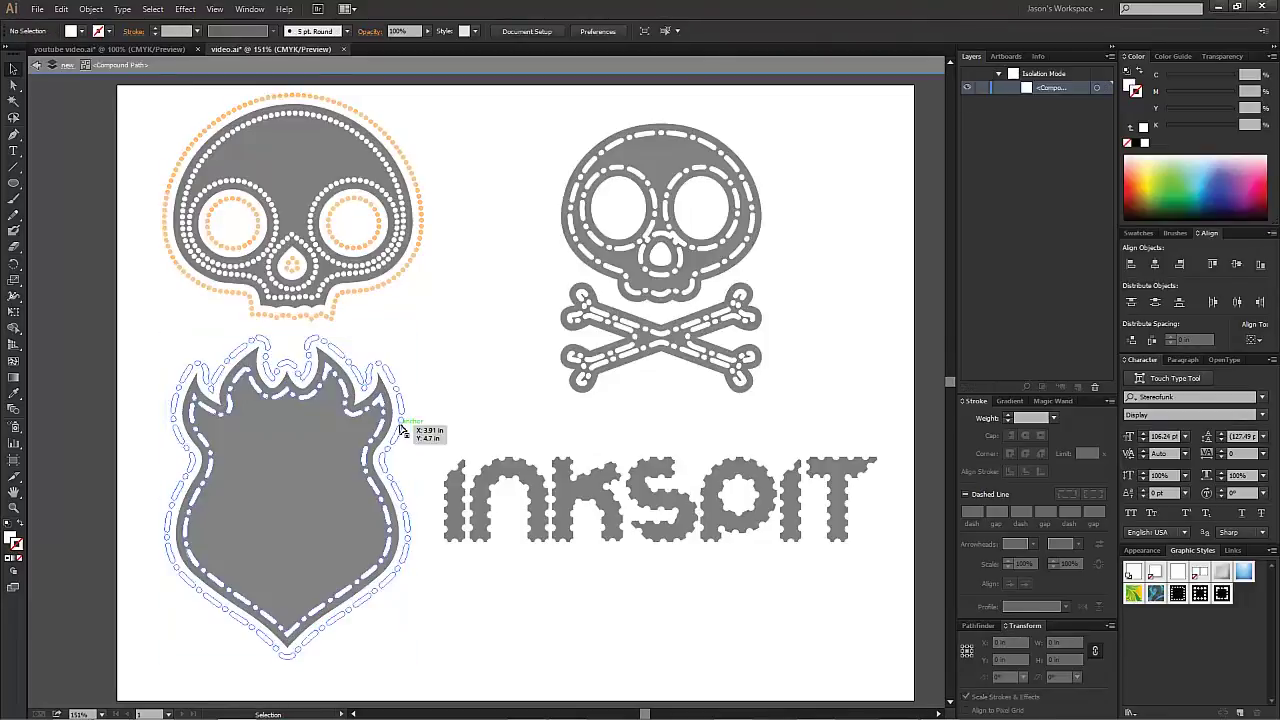
pyautogui.moveTo(417, 447); pyautogui.dragTo(420, 414)
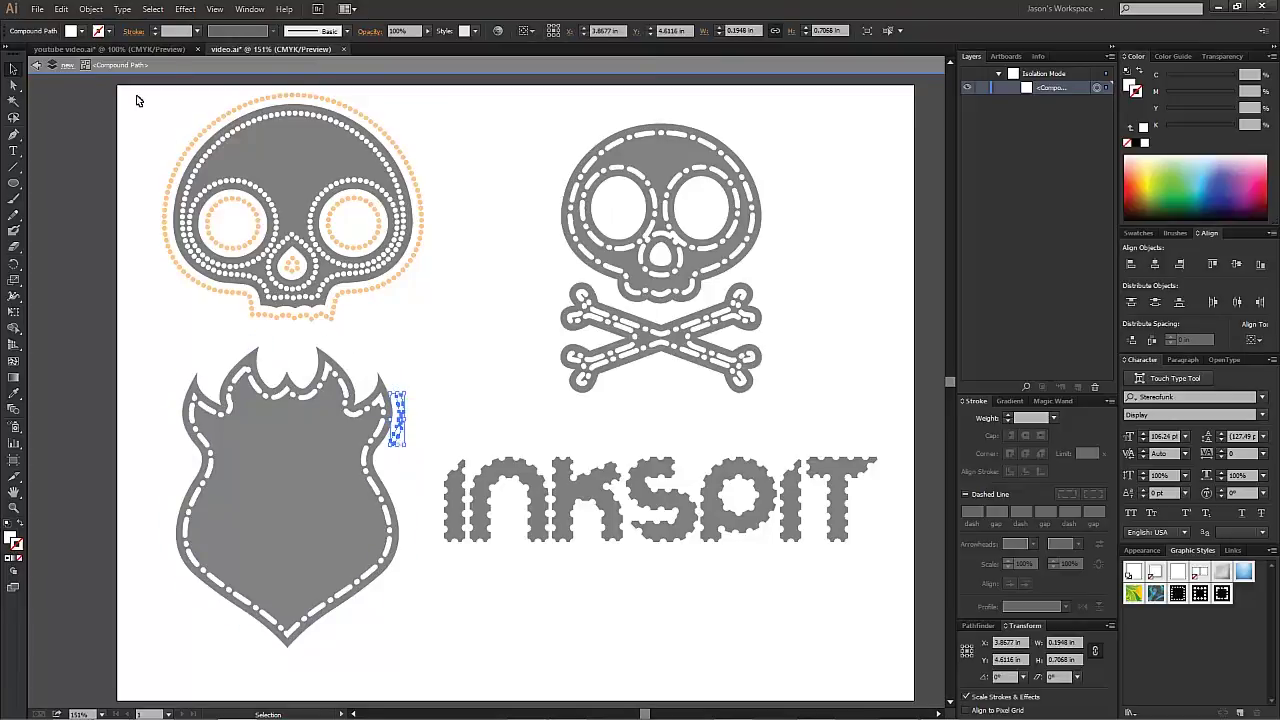
pyautogui.click(37, 65)
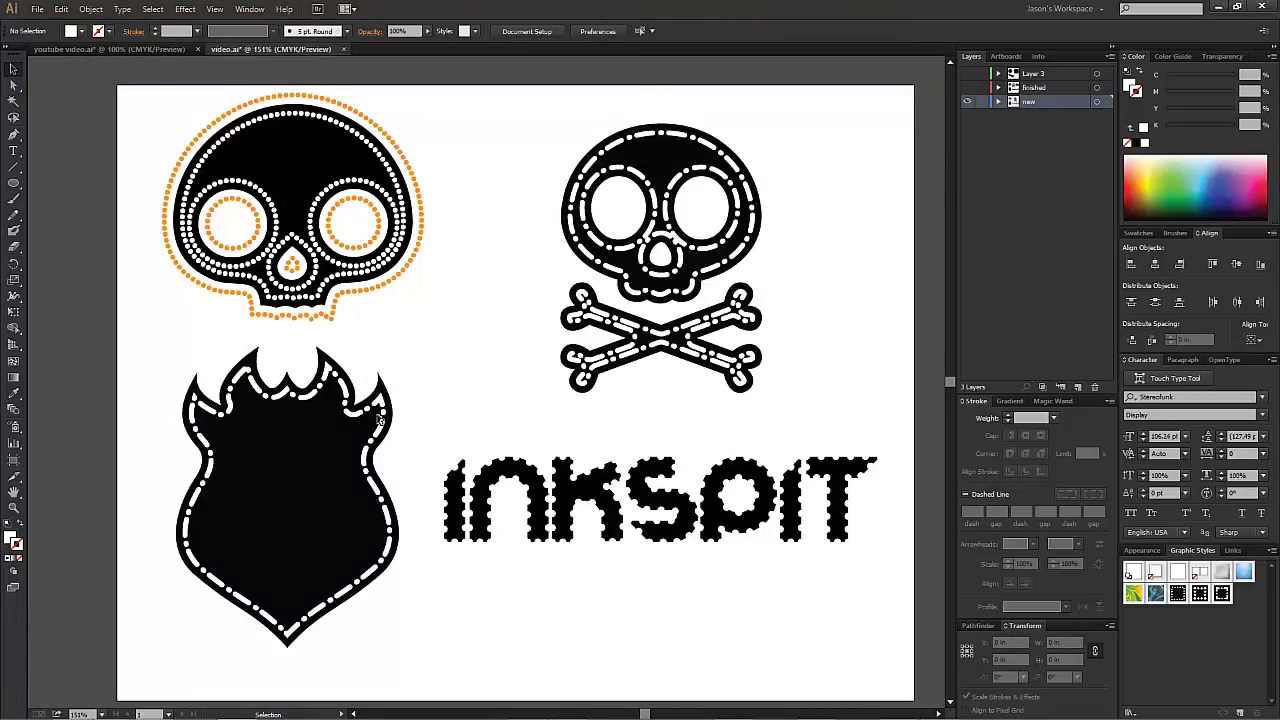
pyautogui.click(354, 480)
pyautogui.click(397, 457)
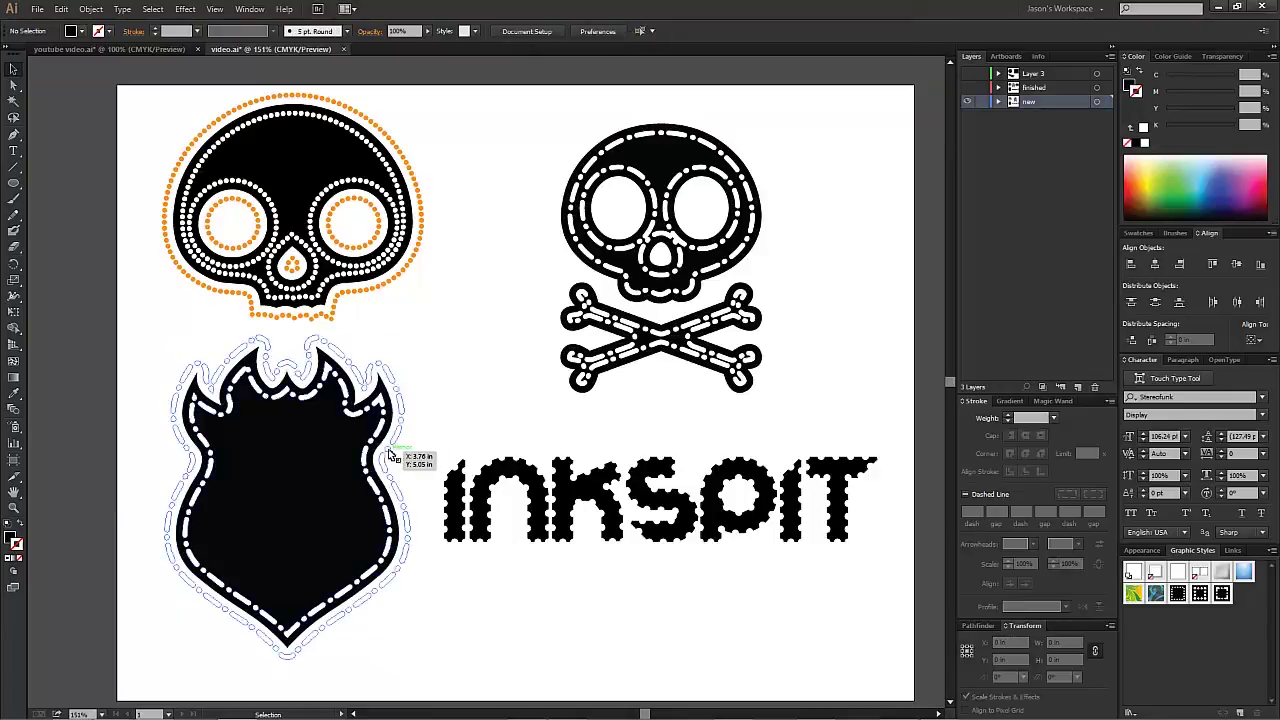
pyautogui.click(390, 455)
# - Release the border compound path and delete the stray piece near the right flame tip
pyautogui.rightClick(391, 452)
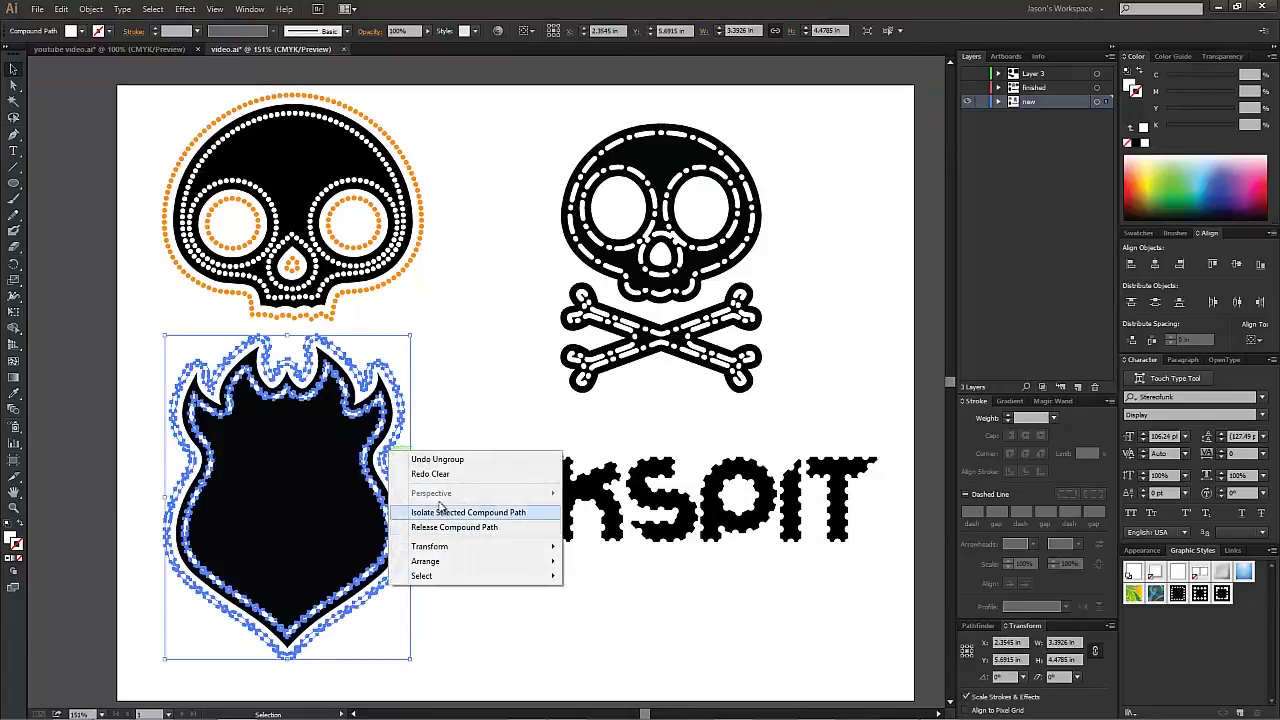
pyautogui.click(445, 527)
pyautogui.click(406, 430)
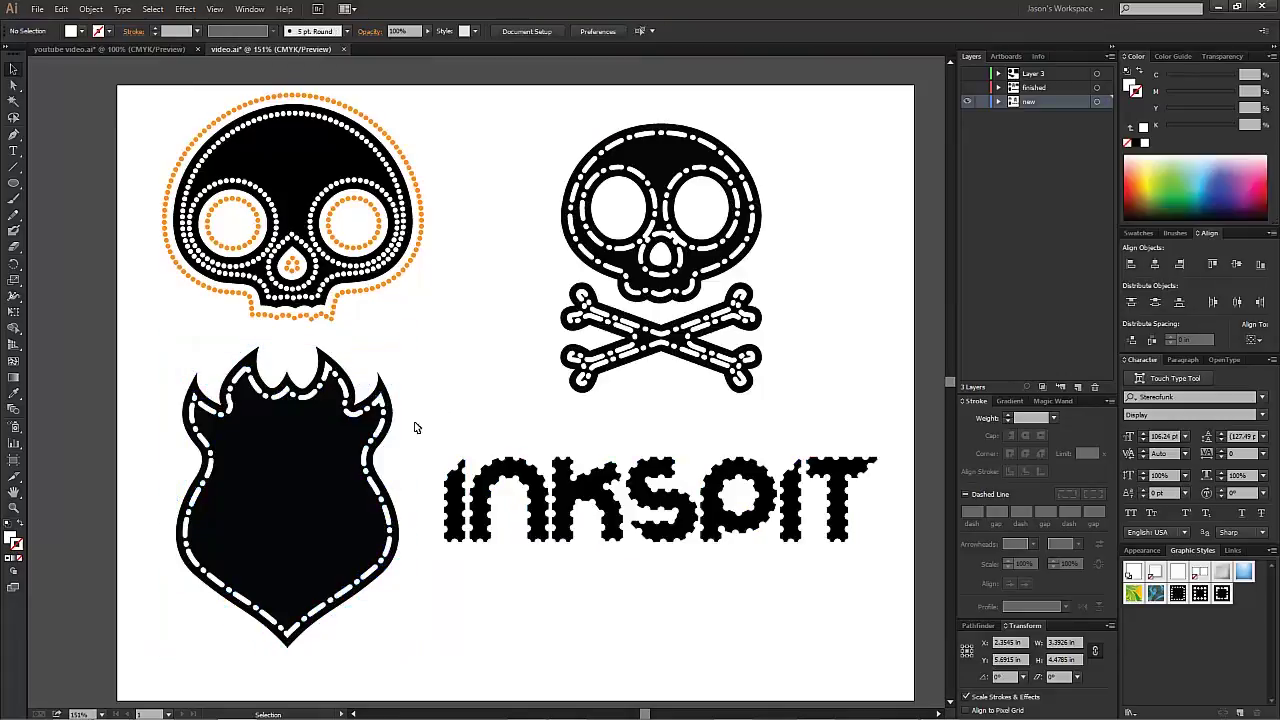
pyautogui.click(400, 430)
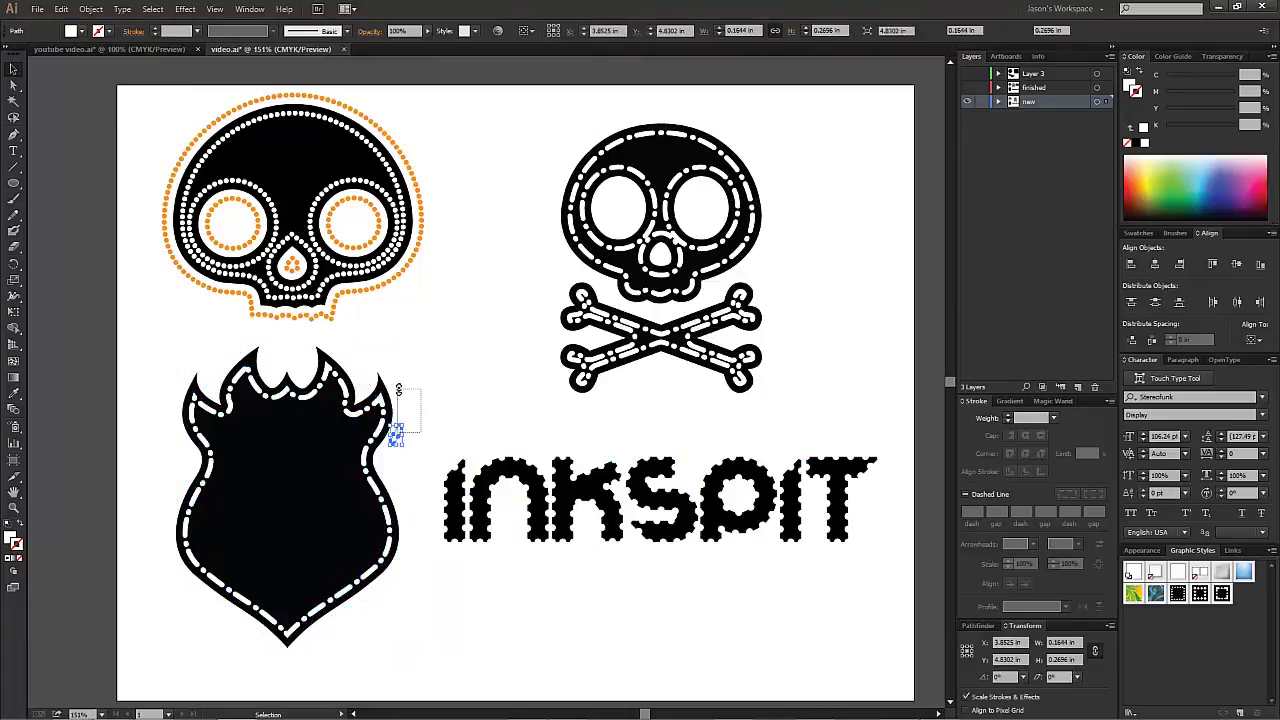
pyautogui.keyDown('shift'); pyautogui.click(398, 388); pyautogui.keyUp('shift')
pyautogui.press('Delete')
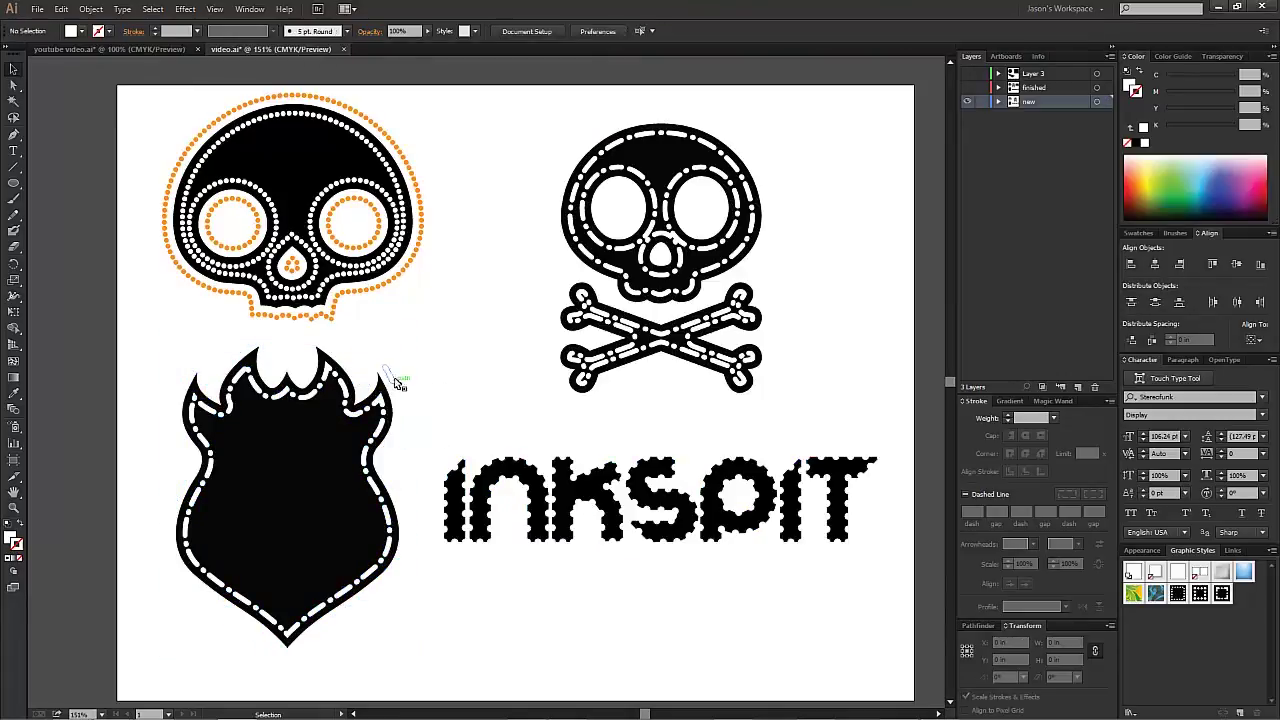
pyautogui.moveTo(365, 342); pyautogui.dragTo(354, 377)
pyautogui.press('Delete')
# - Check the shield in Outline view, then Magic Wand-select the shield and its matching pieces
pyautogui.hotkey('ctrl', 'y')
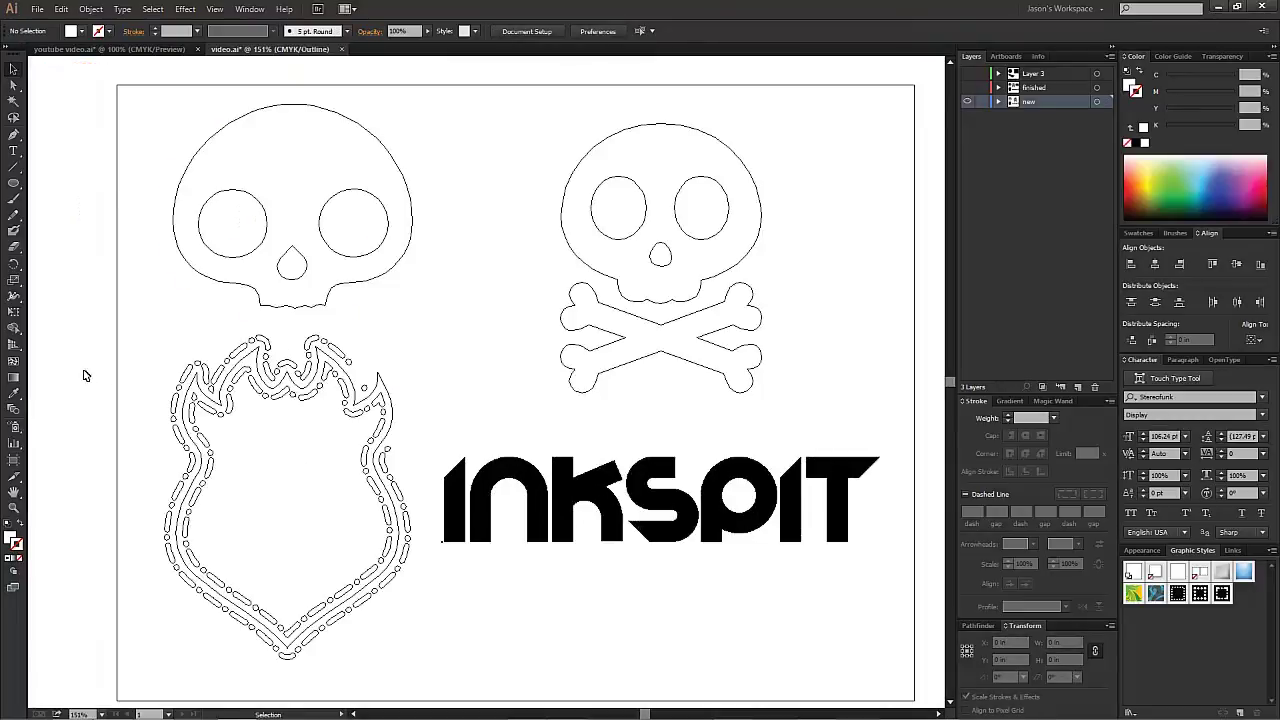
pyautogui.press('a')
pyautogui.click(13, 69)
pyautogui.hotkey('ctrl', 'y')
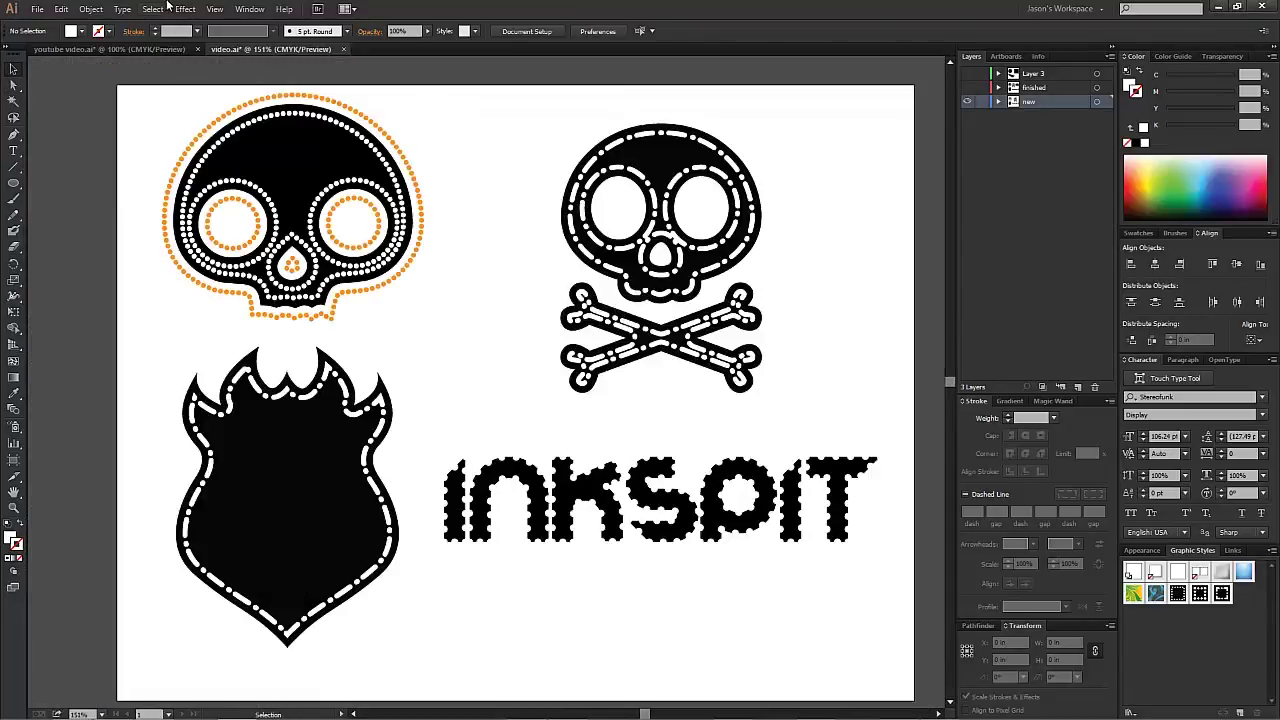
pyautogui.click(13, 101)
pyautogui.click(175, 405)
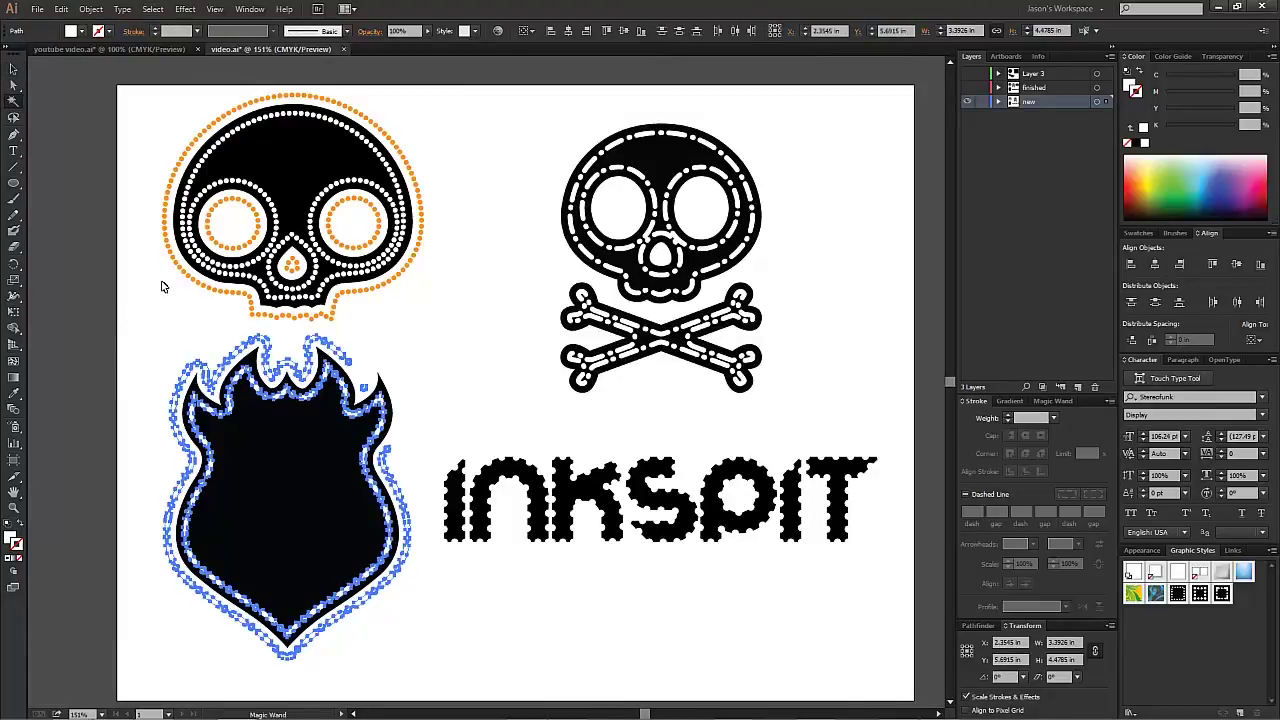
pyautogui.press('v')
pyautogui.click(196, 310)
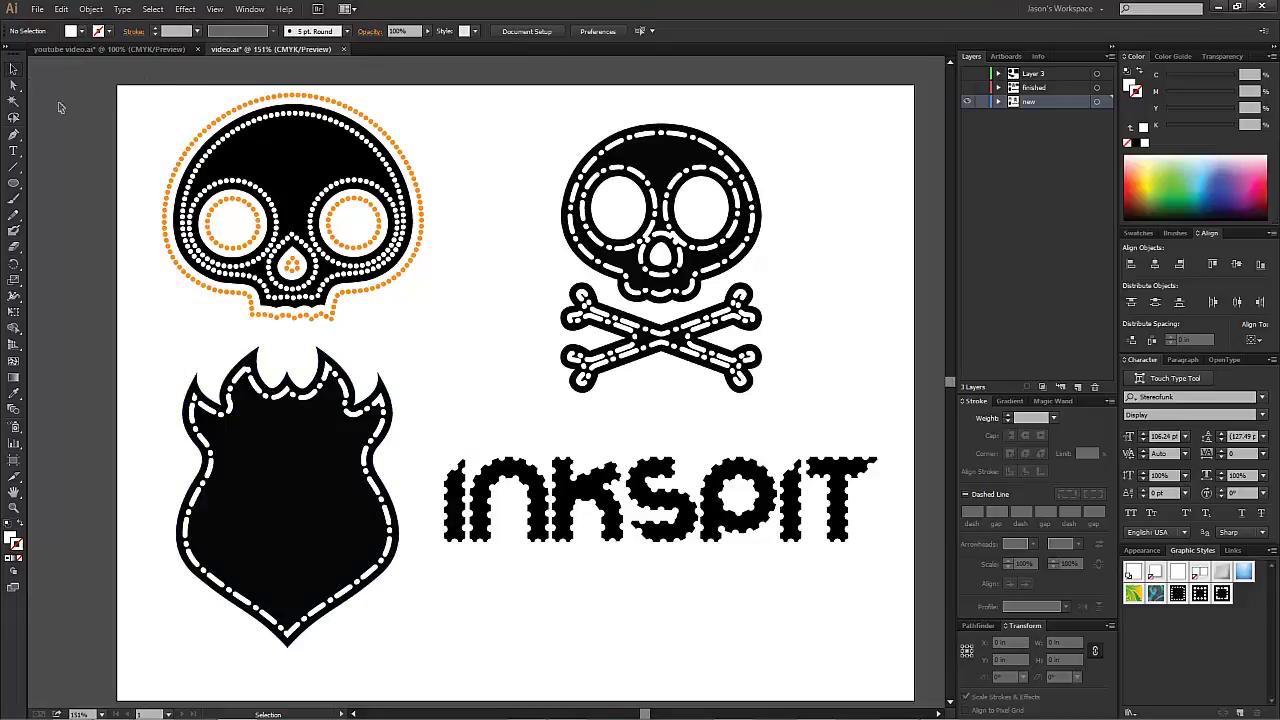
pyautogui.hotkey('ctrl', 'z')
pyautogui.hotkey('ctrl', 'shift', 'z')
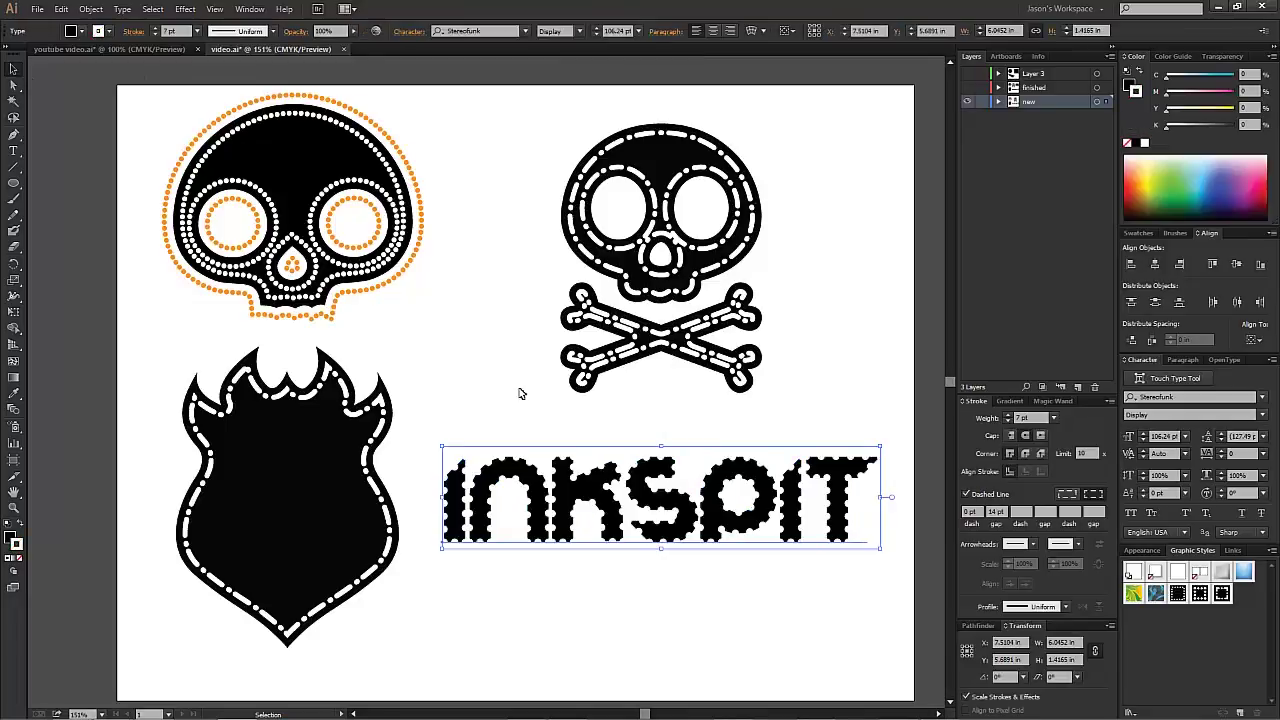
pyautogui.hotkey('ctrl', 'z')
pyautogui.hotkey('ctrl', 'shift', 'z')
pyautogui.click(1142, 551)
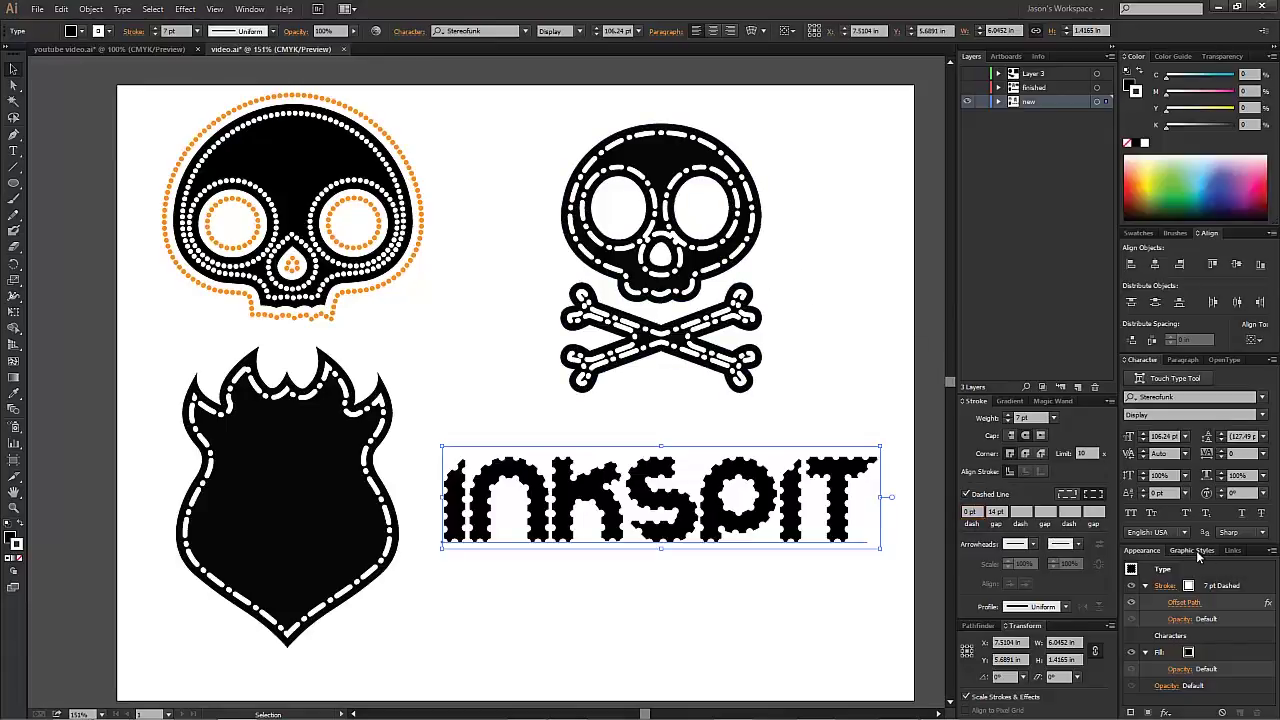
pyautogui.click(1192, 551)
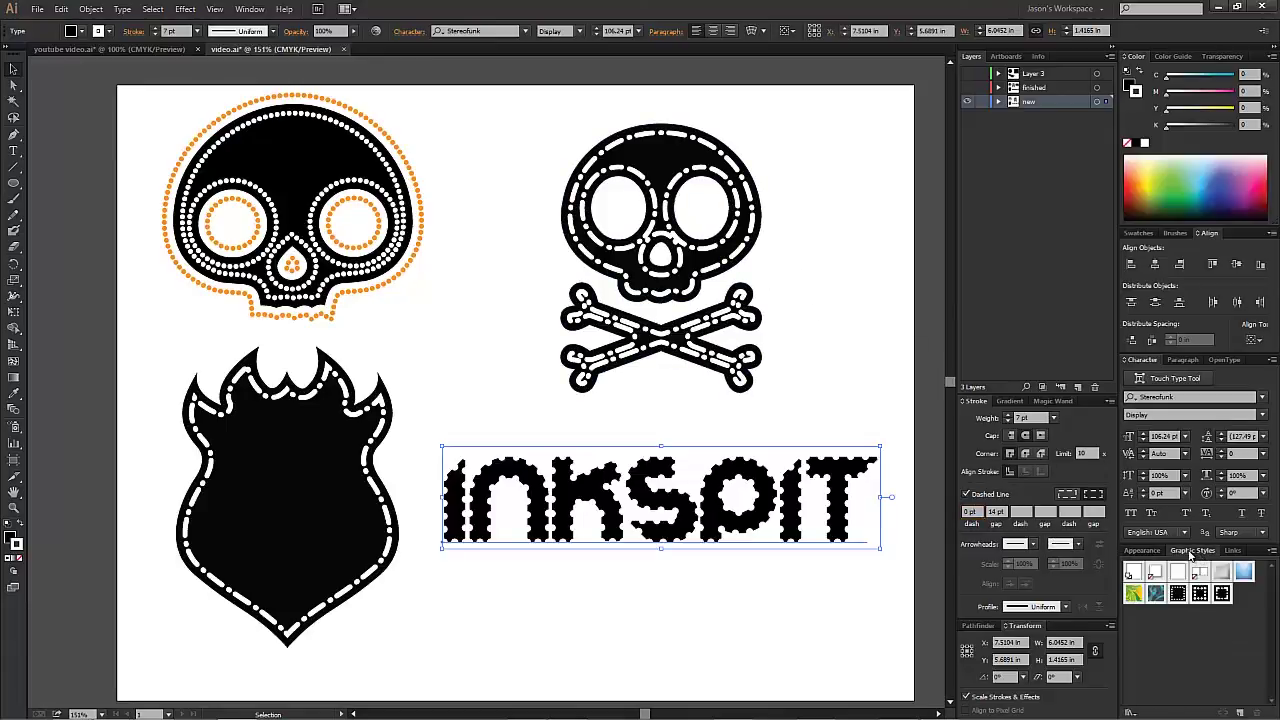
pyautogui.click(856, 358)
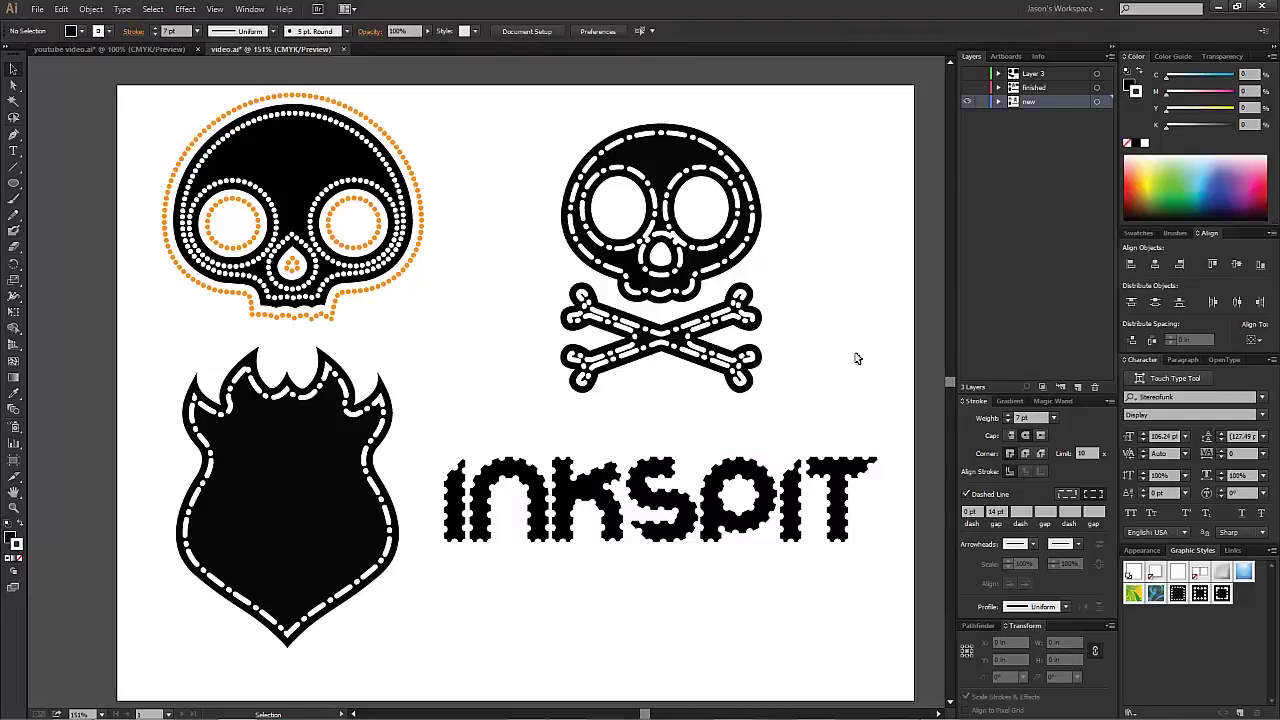